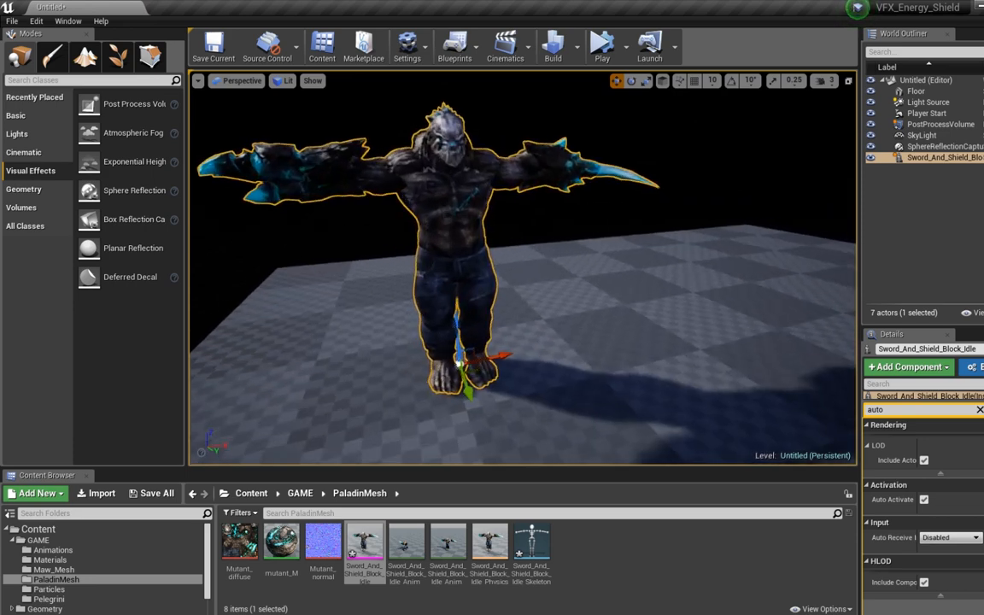
# - Place the Part_A, Part_B and Part_C particle systems from the Particles folder in a row on the floor beside the character
pyautogui.click(61, 550)
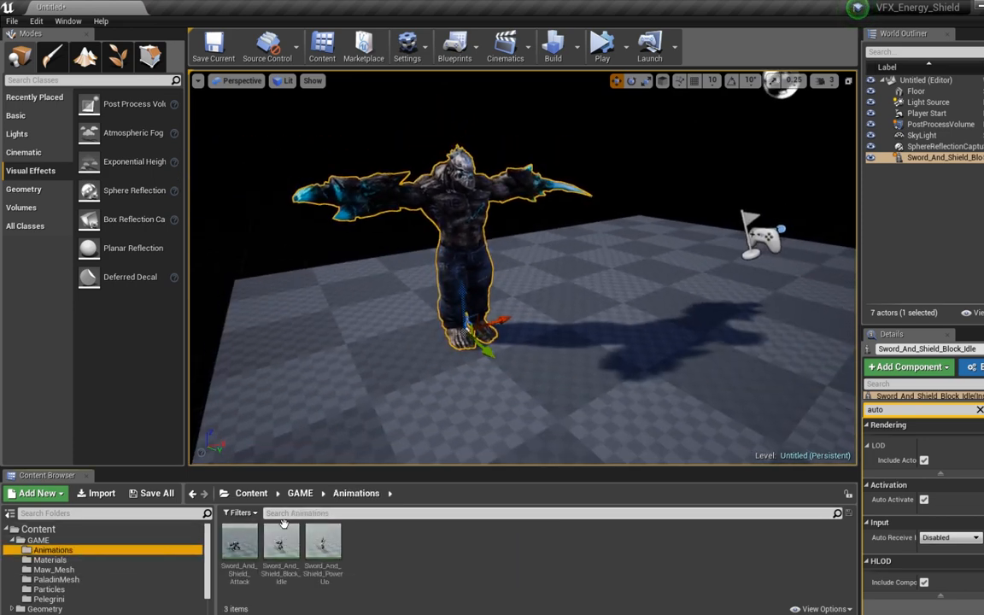
pyautogui.moveTo(400, 401); pyautogui.dragTo(432, 369, button='right')
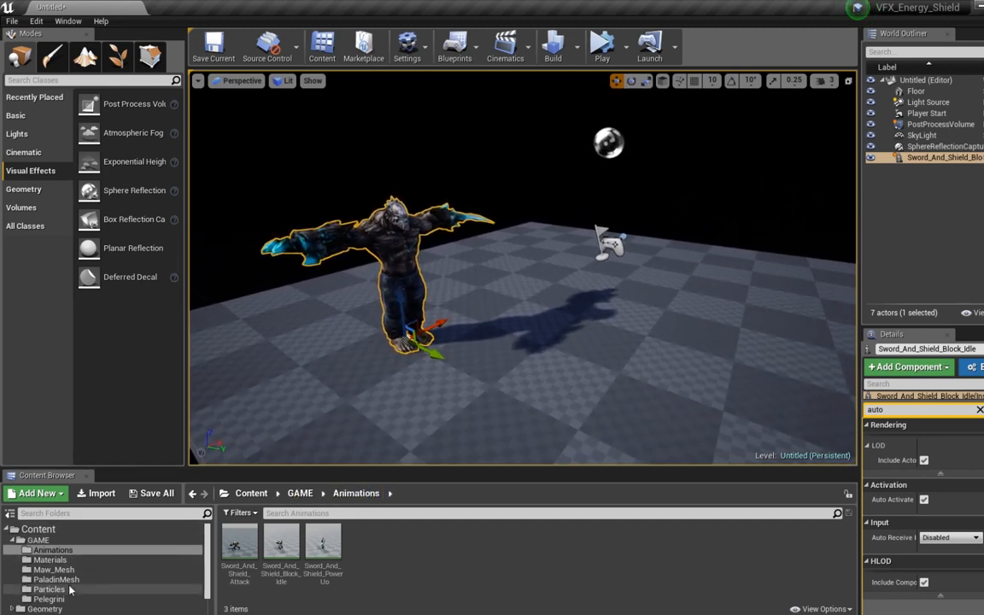
pyautogui.click(49, 589)
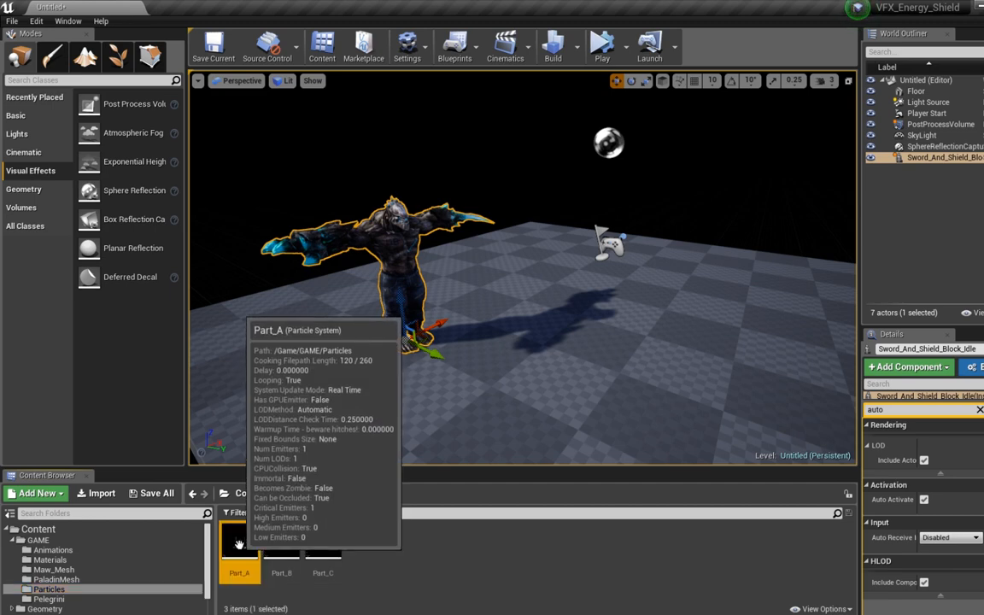
pyautogui.moveTo(239, 547); pyautogui.dragTo(518, 333)
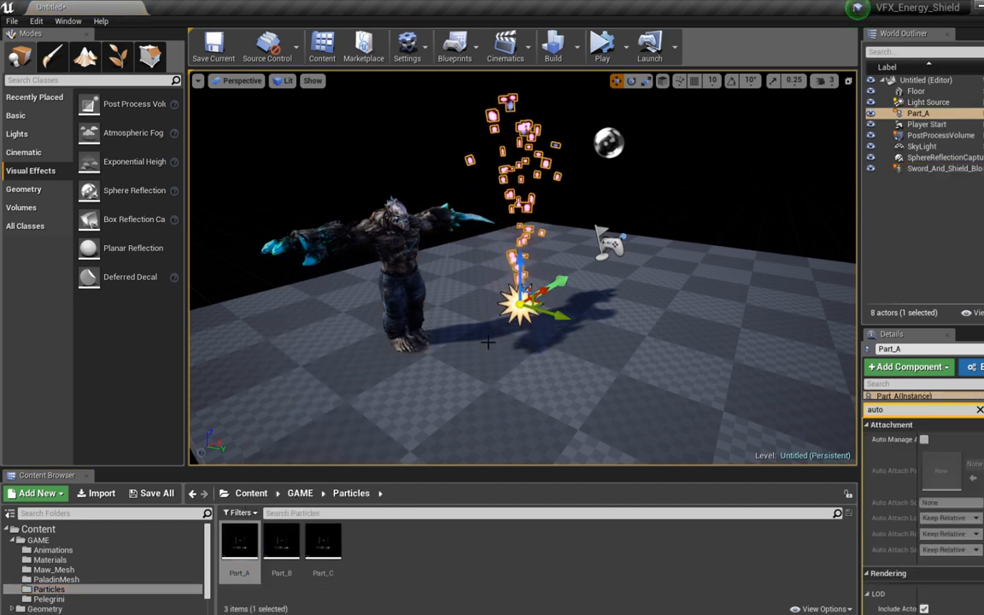
pyautogui.moveTo(277, 527); pyautogui.dragTo(620, 349)
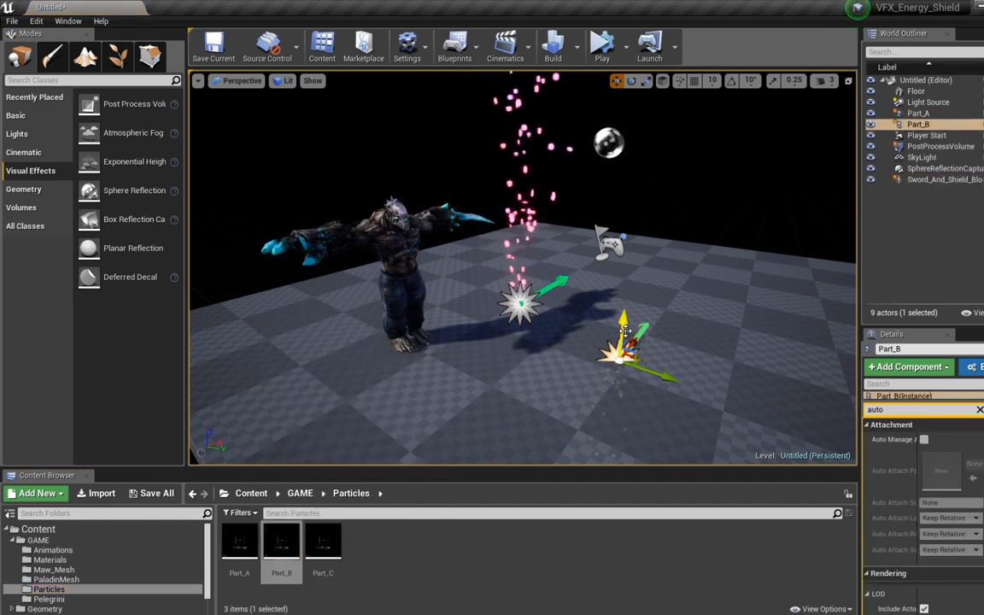
pyautogui.moveTo(323, 545); pyautogui.dragTo(733, 362)
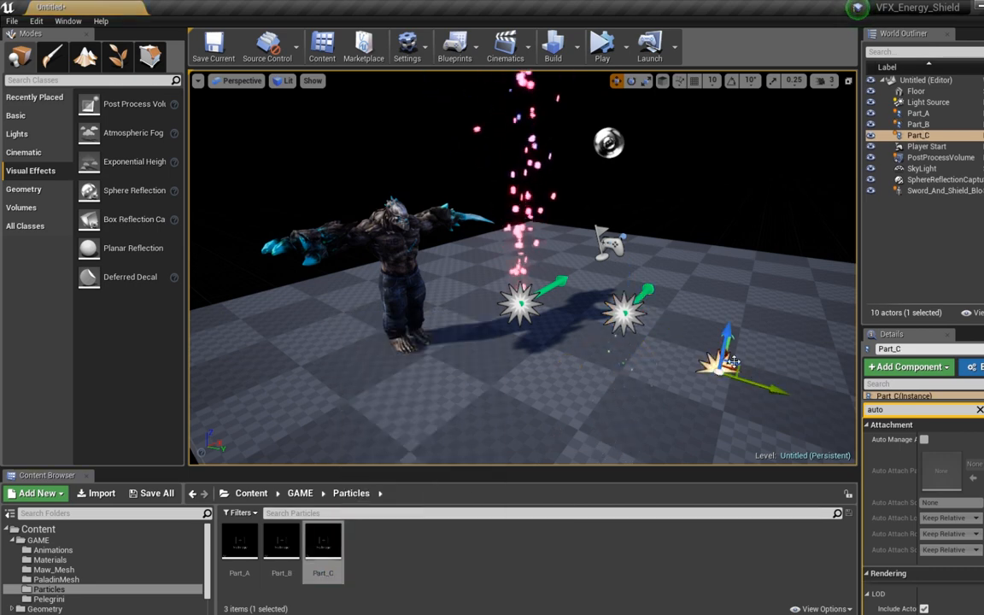
pyautogui.moveTo(757, 279); pyautogui.dragTo(733, 334, button='right')
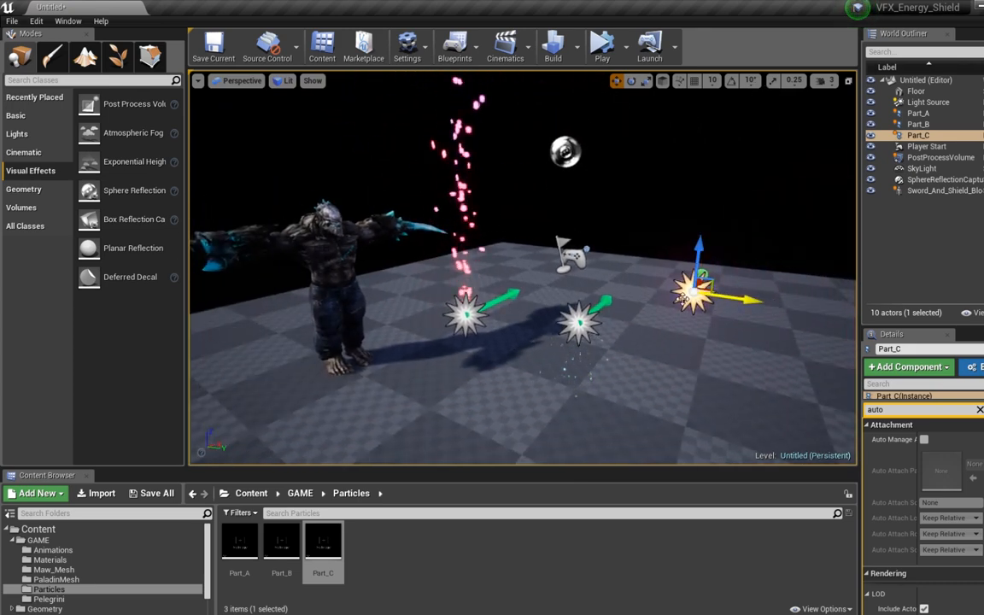
pyautogui.moveTo(681, 296); pyautogui.dragTo(648, 299, button='right')
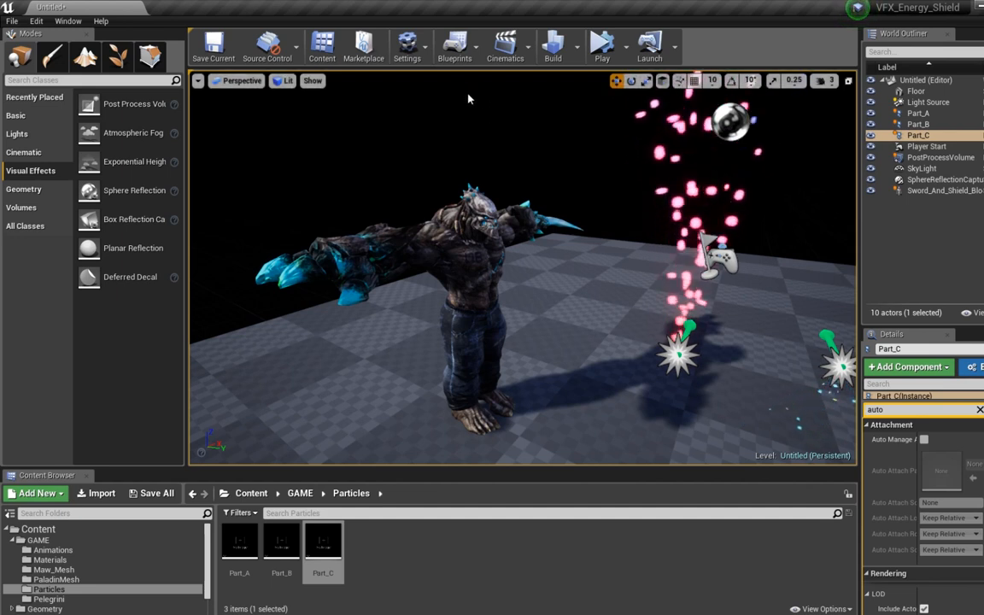
# - Create a level sequence named AnyName in the Content root folder, replacing the existing asset of that name
pyautogui.click(505, 47)
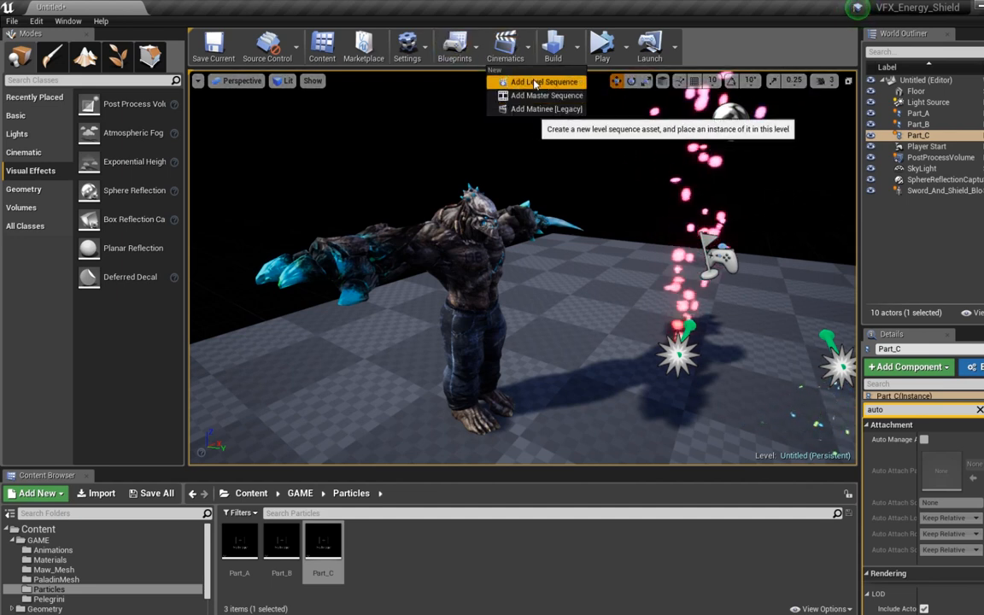
pyautogui.click(538, 82)
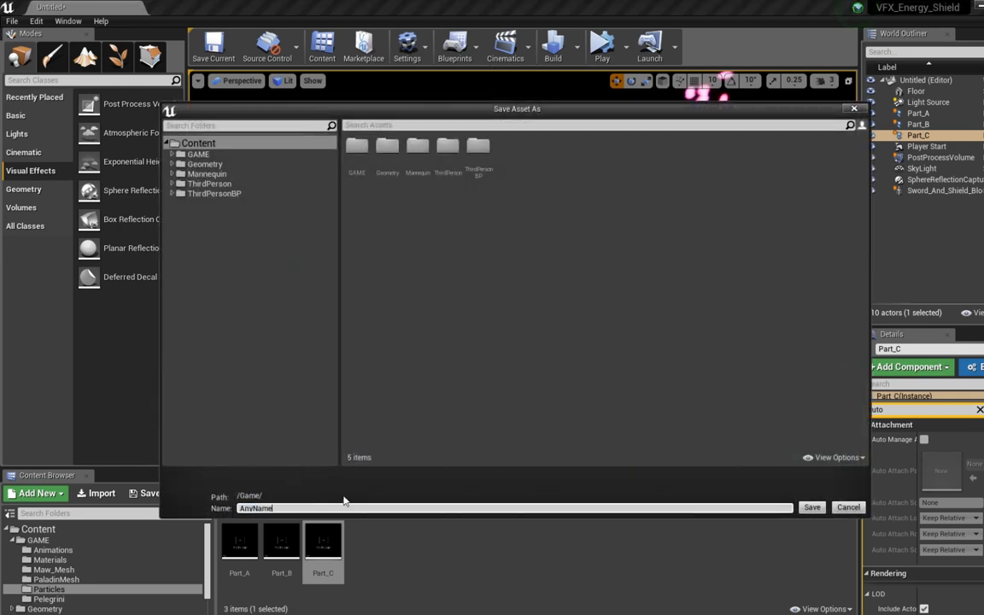
pyautogui.click(817, 510)
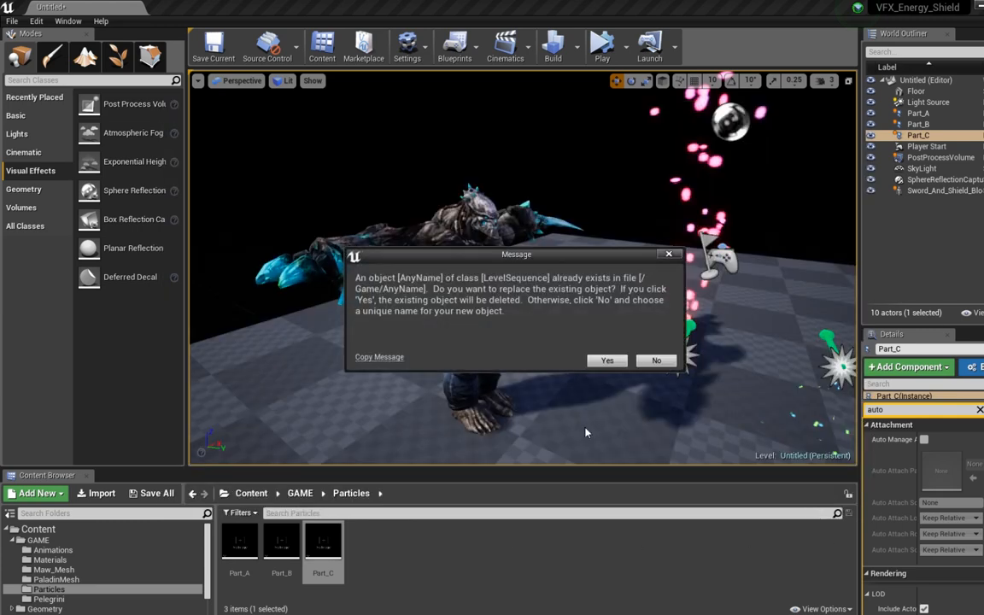
pyautogui.click(605, 361)
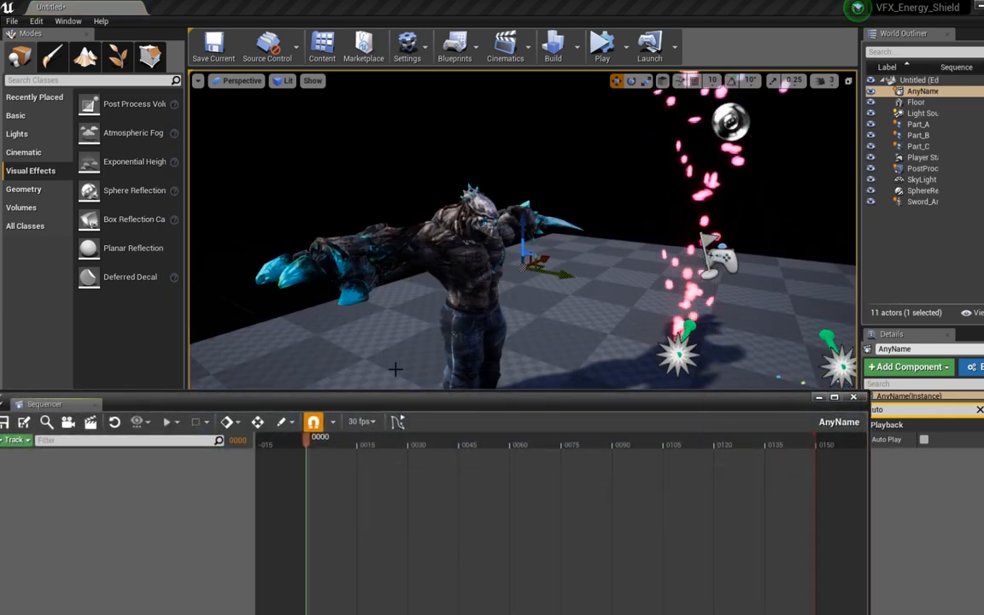
# - Shrink the Sequencer window and place it below the character so the viewport stays visible
pyautogui.moveTo(382, 403); pyautogui.dragTo(475, 249)
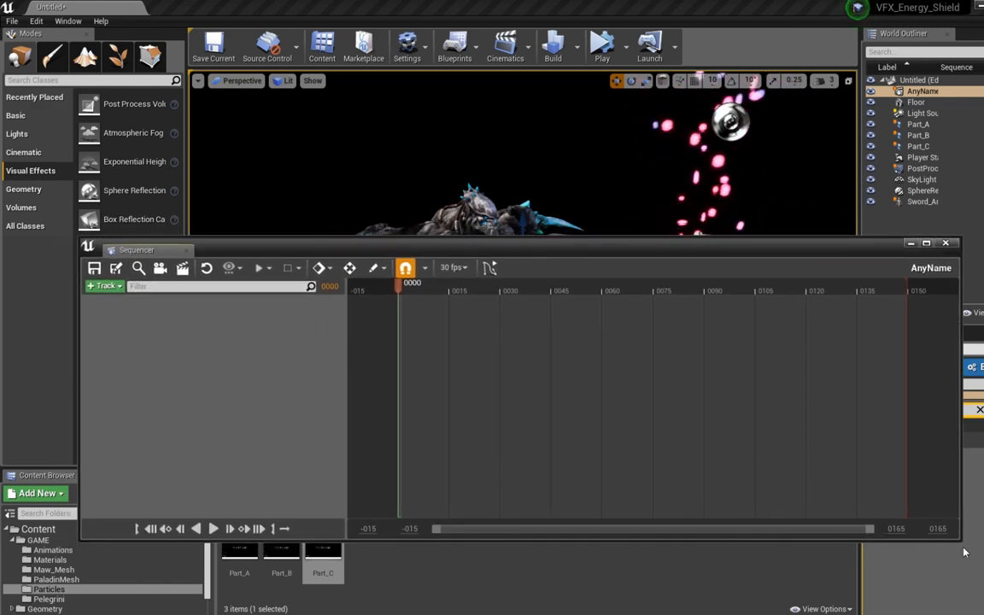
pyautogui.moveTo(961, 541); pyautogui.dragTo(883, 471)
pyautogui.moveTo(484, 253); pyautogui.dragTo(525, 387)
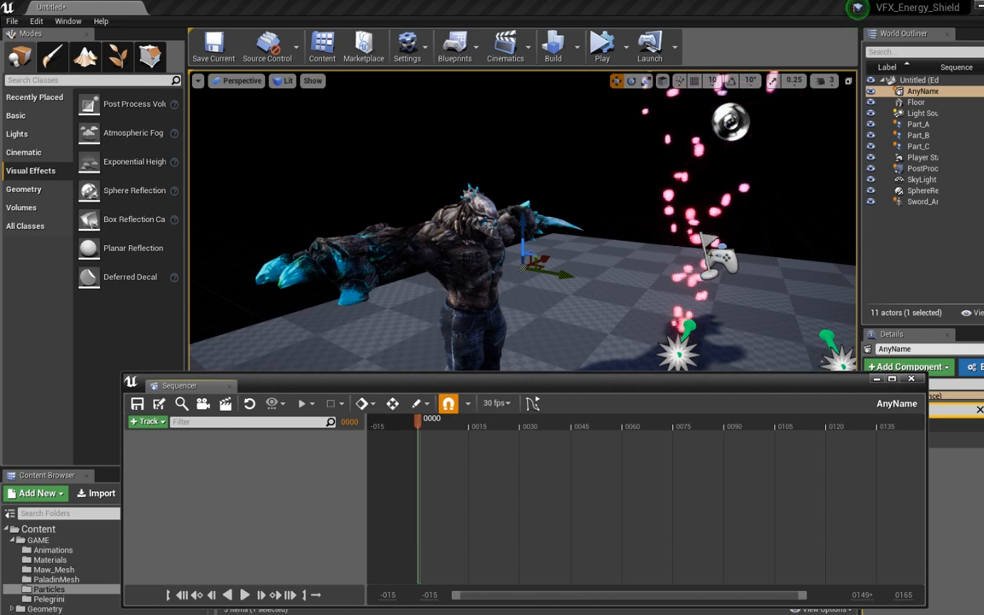
# - Add the Sword_And_Shield_Block_Idle character from the level to the sequence as an actor track
pyautogui.click(469, 311)
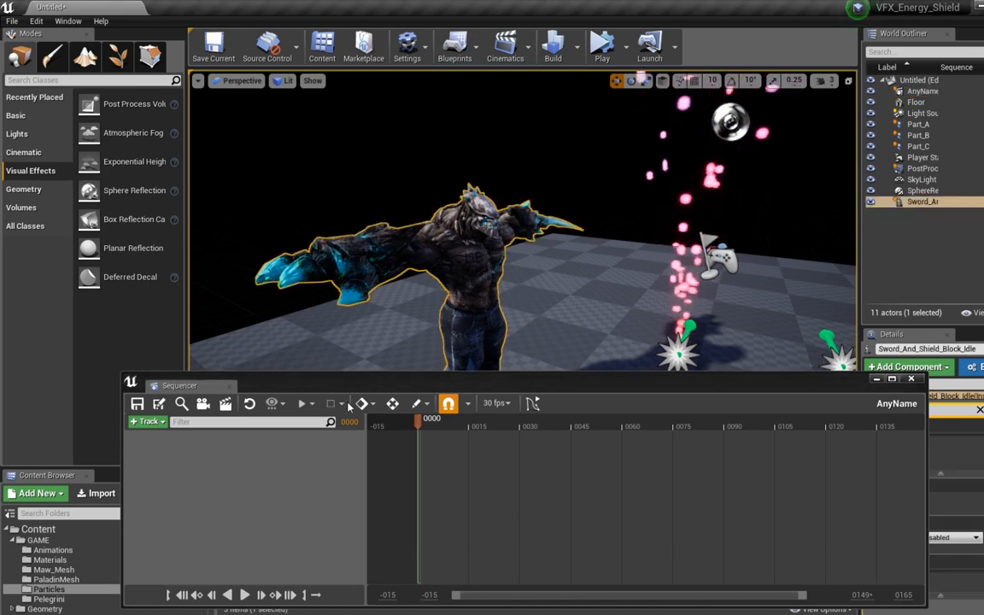
pyautogui.moveTo(360, 387); pyautogui.dragTo(359, 384)
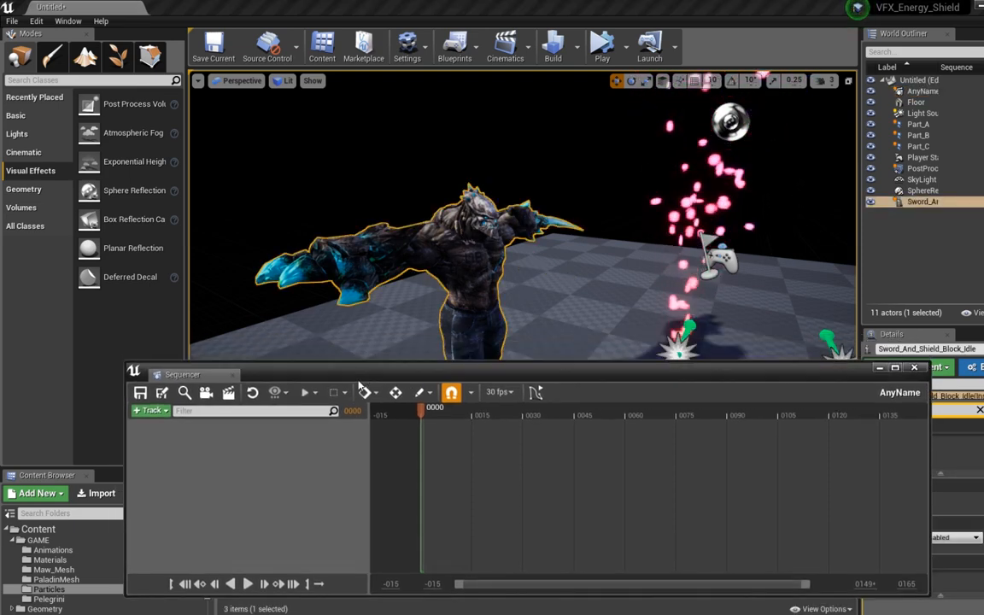
pyautogui.click(166, 412)
pyautogui.moveTo(142, 427)
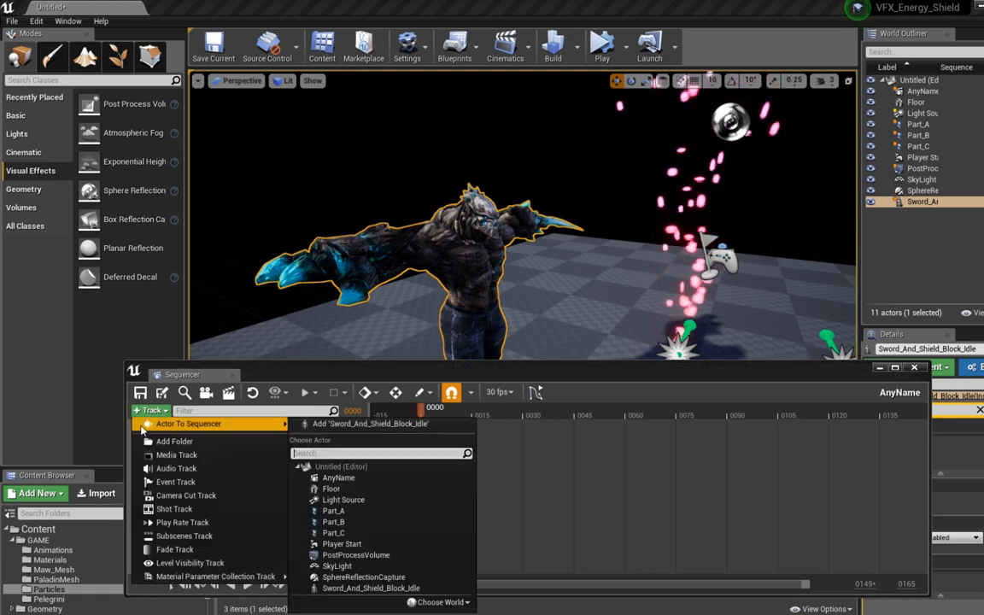
pyautogui.click(362, 424)
pyautogui.click(275, 393)
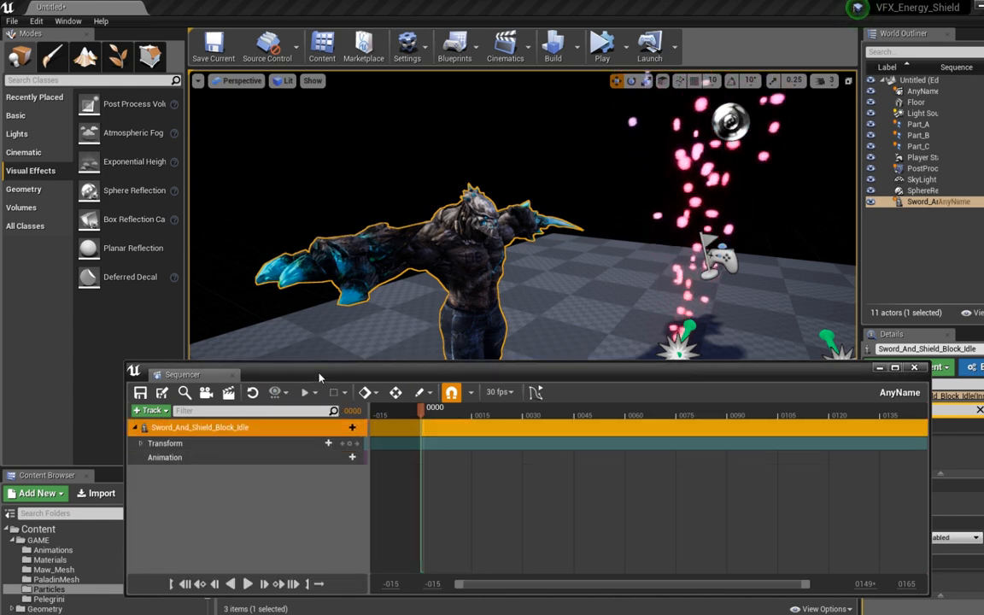
# - Add the Sword_And_Shield_Block_Idle animation to the character's Animation track at frame 0
pyautogui.moveTo(320, 377); pyautogui.dragTo(288, 410)
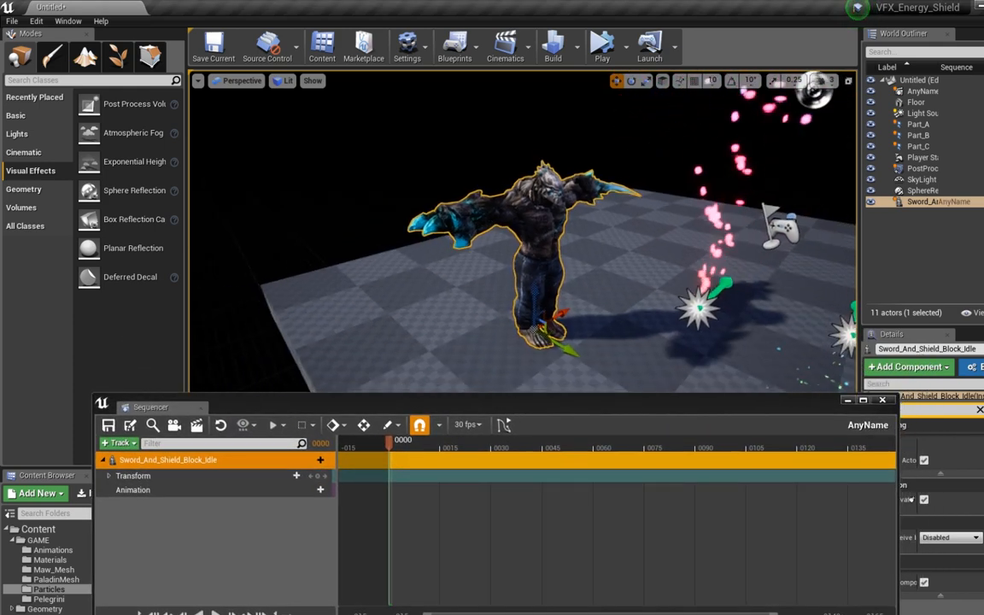
pyautogui.moveTo(220, 330); pyautogui.dragTo(221, 330, button='right')
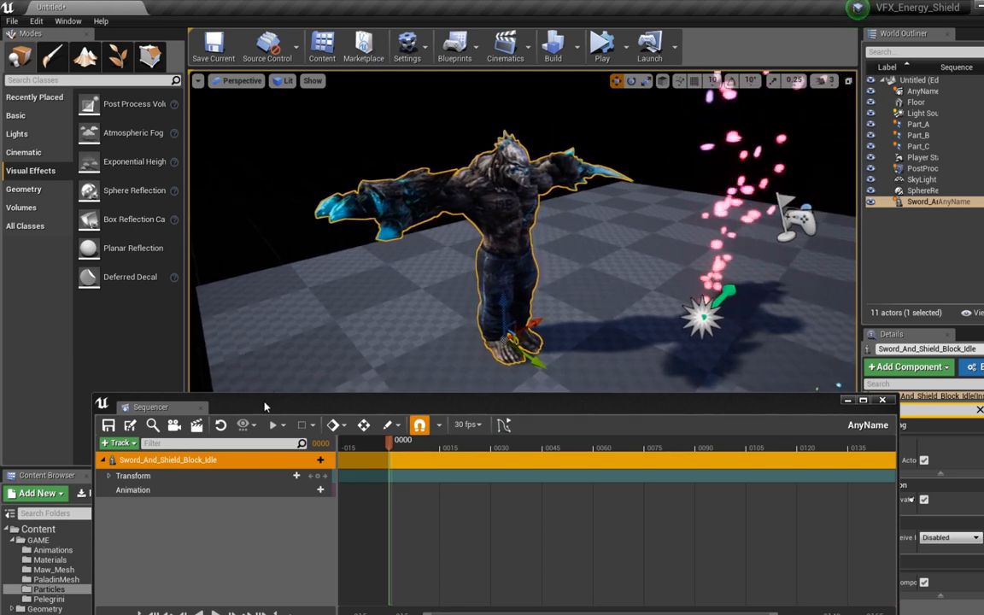
pyautogui.moveTo(265, 407); pyautogui.dragTo(261, 391)
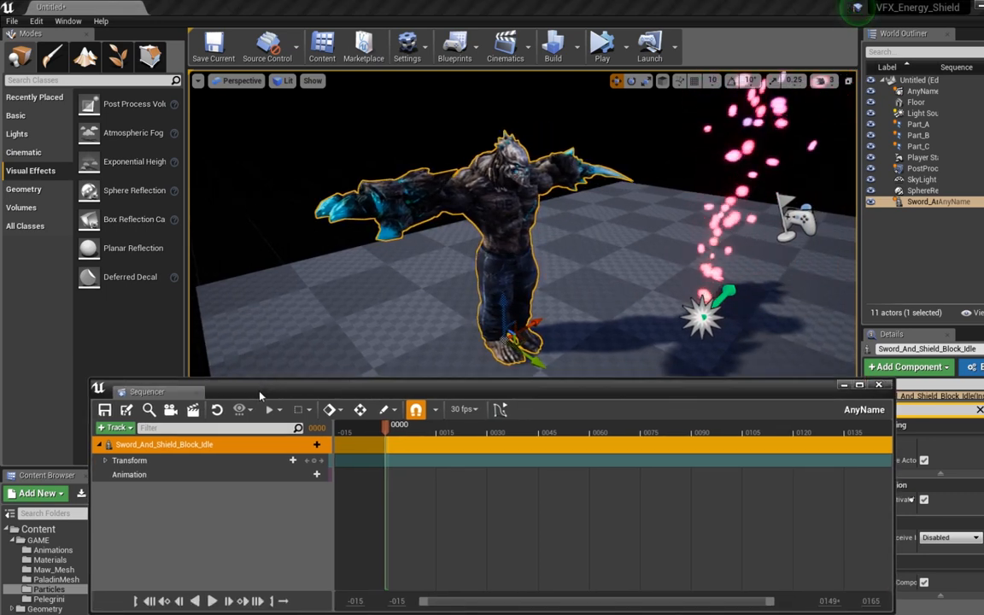
pyautogui.click(301, 476)
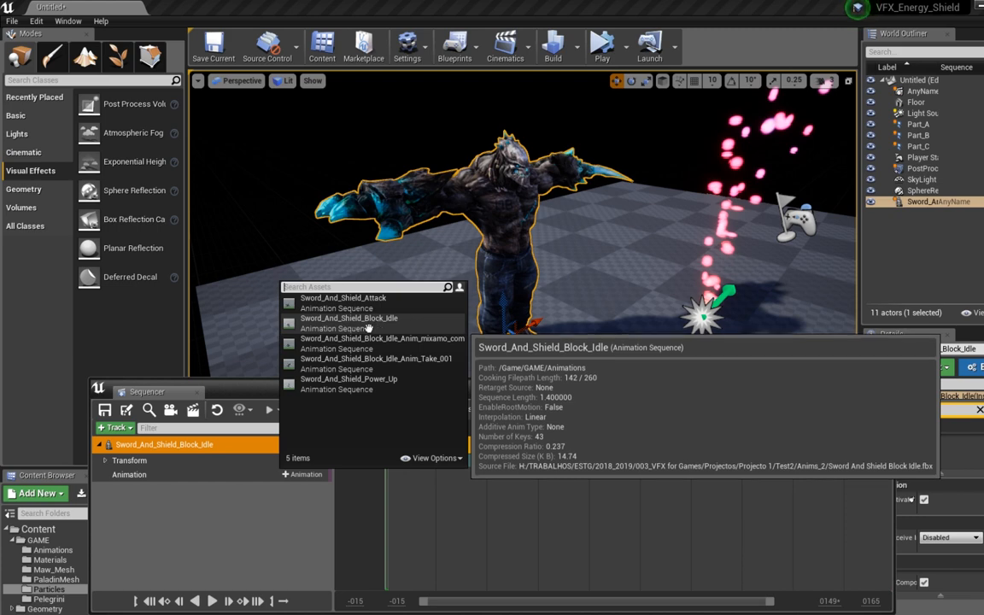
pyautogui.click(351, 324)
pyautogui.moveTo(351, 324)
pyautogui.mouseDown(button='right')
pyautogui.moveTo(410, 316)
pyautogui.moveTo(351, 312)
pyautogui.mouseUp(button='right')
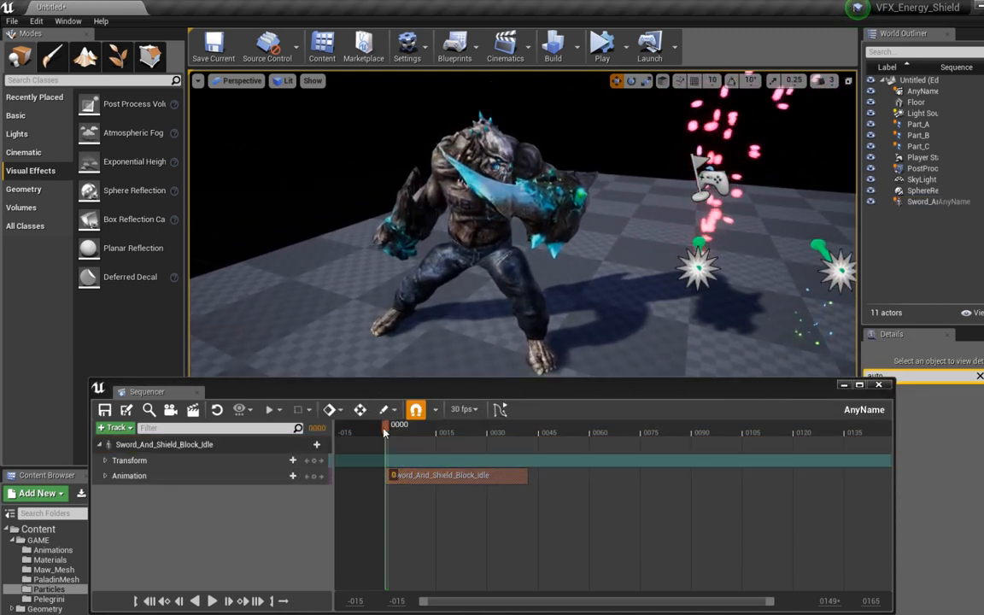
# - Add the Sword_And_Shield_Power_Up animation to the character's Animation track at frame 45, after the idle section
pyautogui.moveTo(384, 433); pyautogui.dragTo(486, 449)
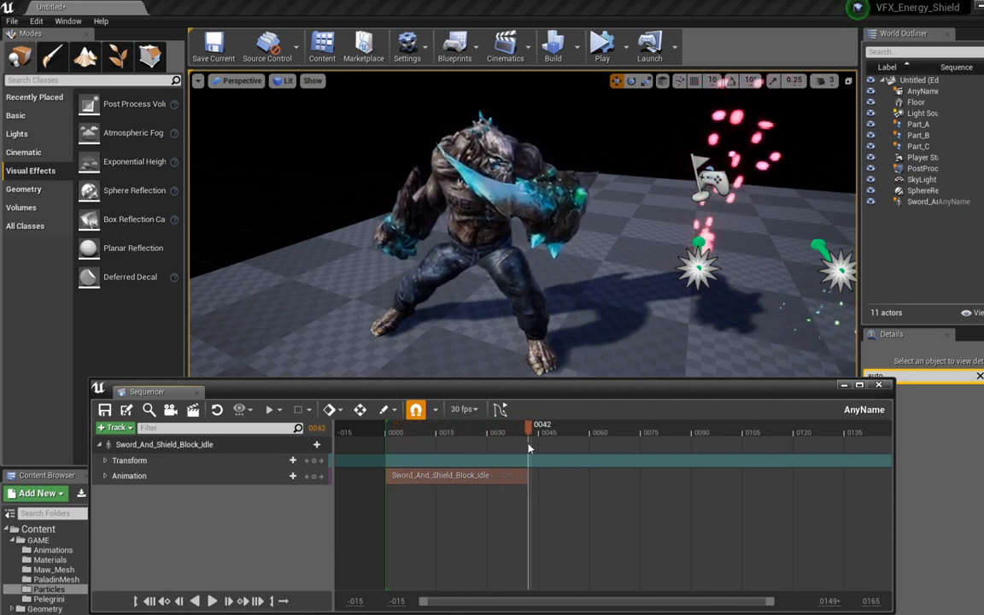
pyautogui.moveTo(402, 449); pyautogui.dragTo(538, 427)
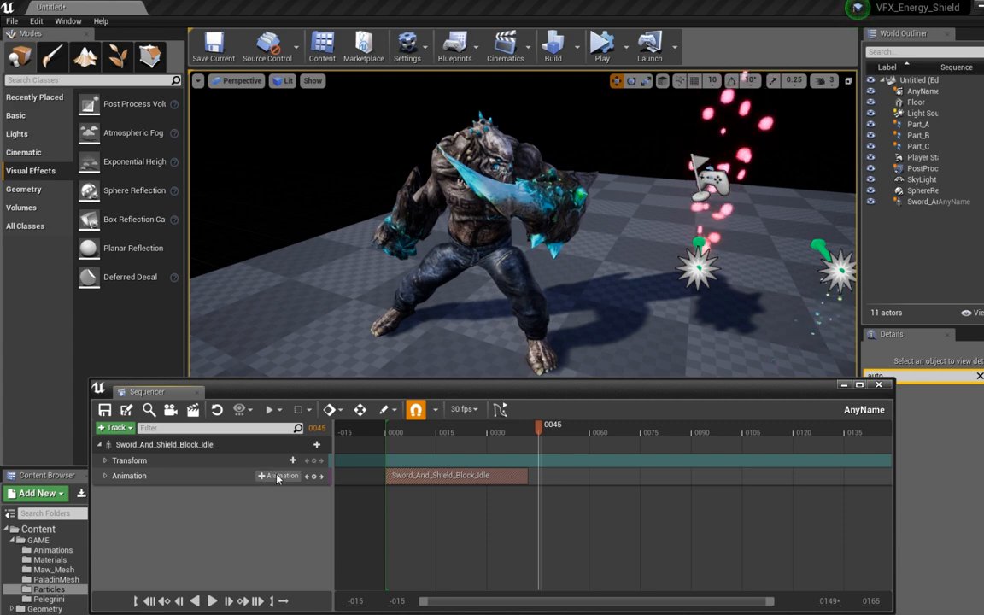
pyautogui.click(277, 476)
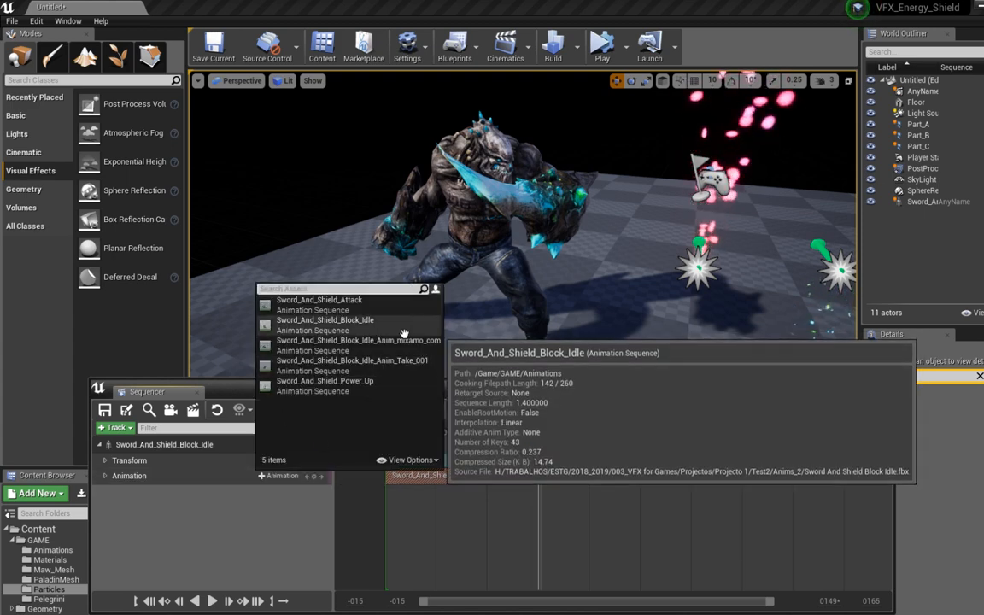
pyautogui.click(339, 386)
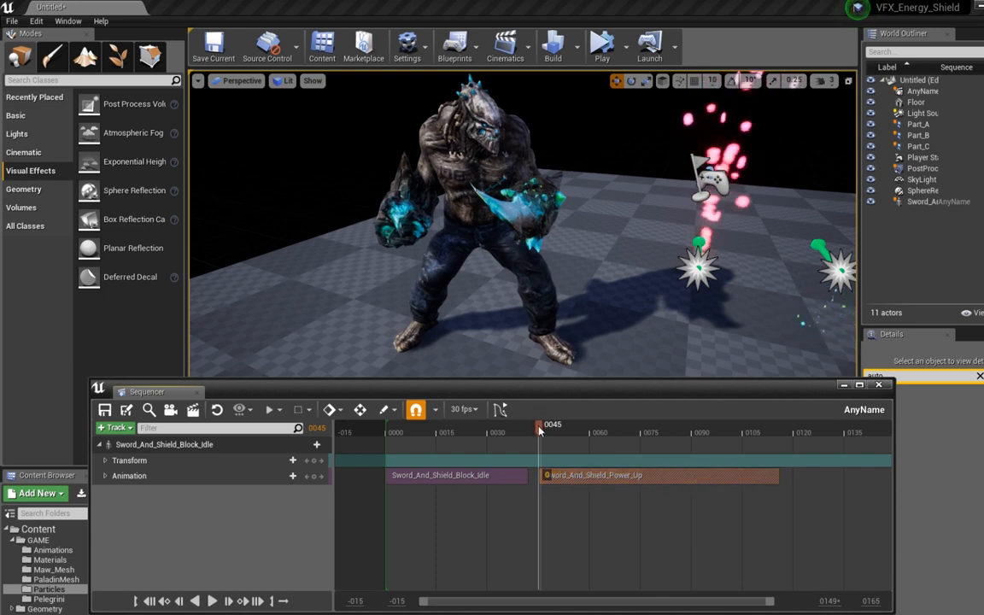
# - Play and scrub through the sequence to check the transition from the idle animation to the power-up animation
pyautogui.moveTo(539, 429); pyautogui.dragTo(373, 454)
pyautogui.moveTo(461, 451); pyautogui.dragTo(522, 455)
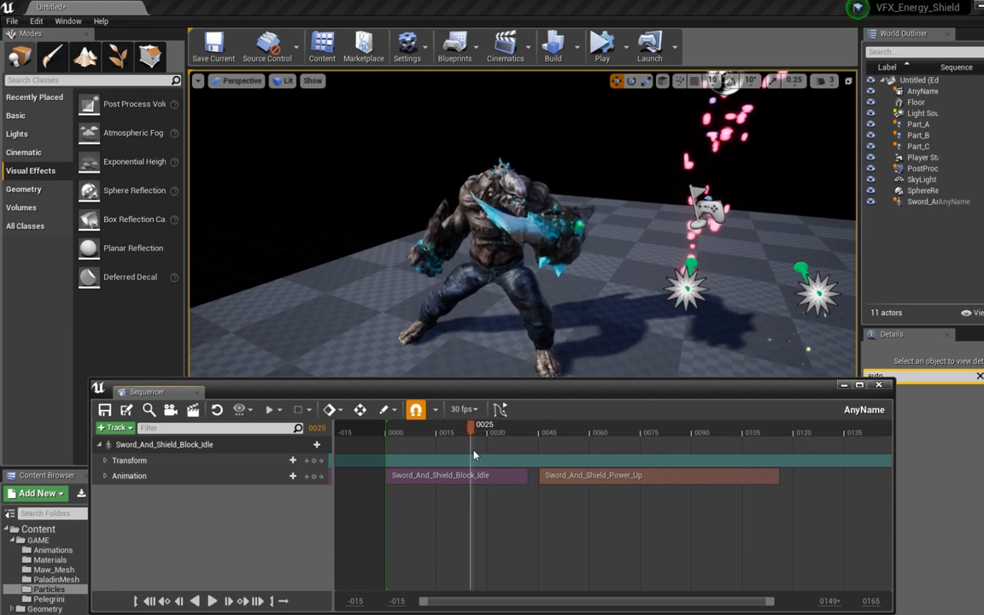
pyautogui.moveTo(504, 391); pyautogui.dragTo(445, 490)
pyautogui.click(523, 453)
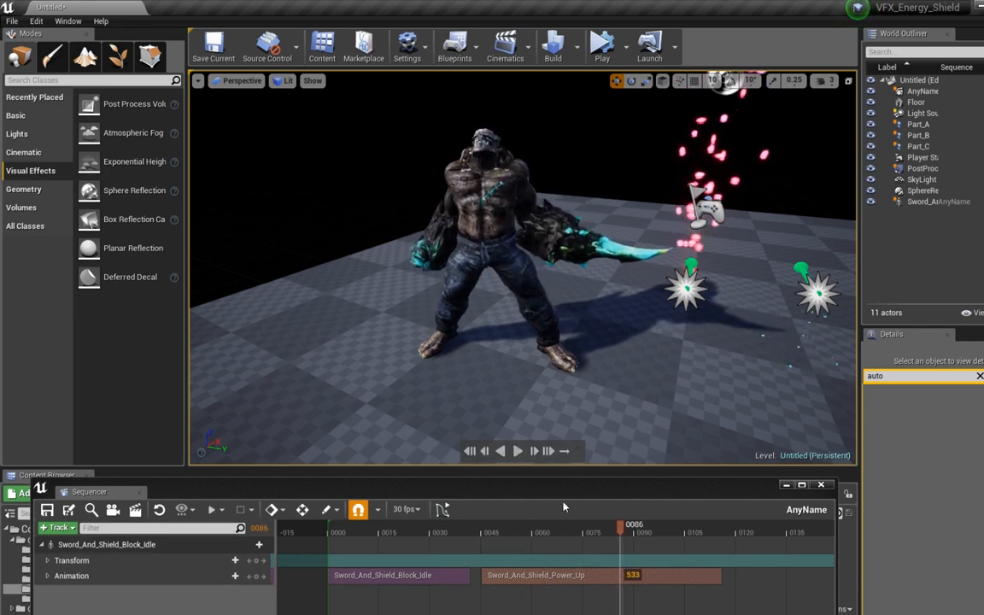
pyautogui.moveTo(620, 527); pyautogui.dragTo(488, 536)
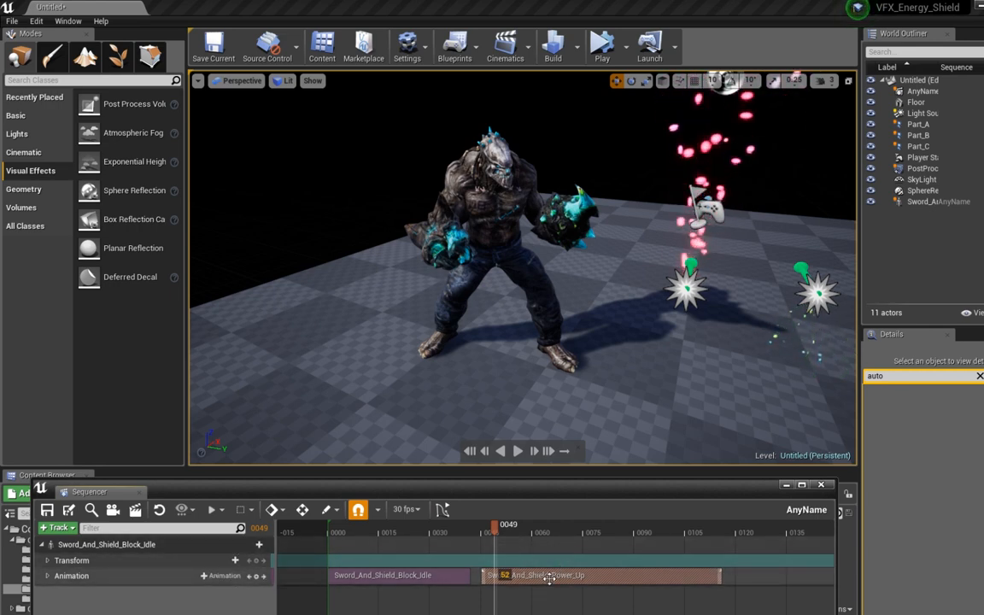
# - Move the Sword_And_Shield_Power_Up section earlier so it overlaps the end of the idle section, and preview the blend
pyautogui.moveTo(552, 579); pyautogui.dragTo(520, 577)
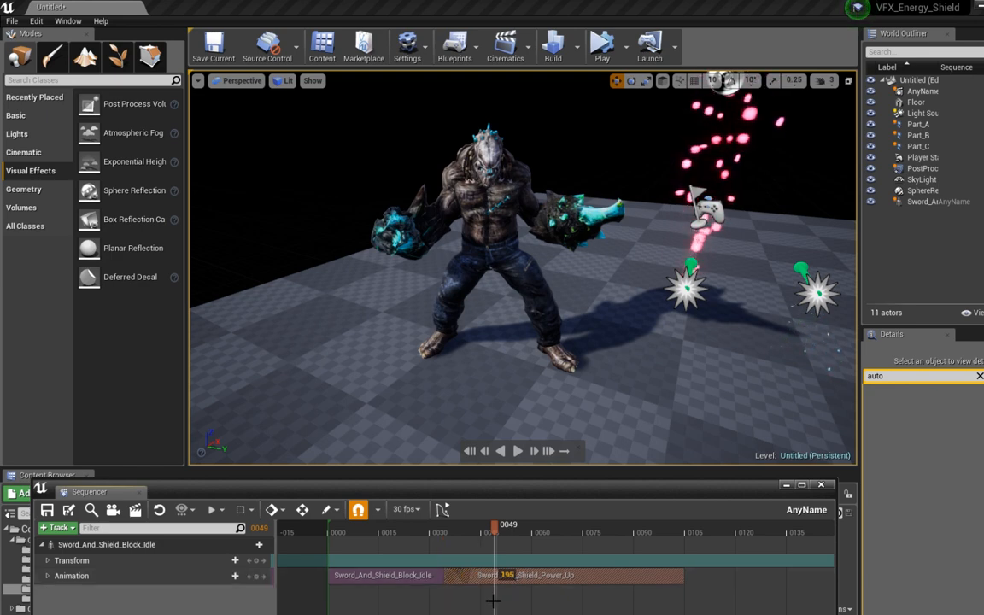
pyautogui.moveTo(494, 527); pyautogui.dragTo(444, 534)
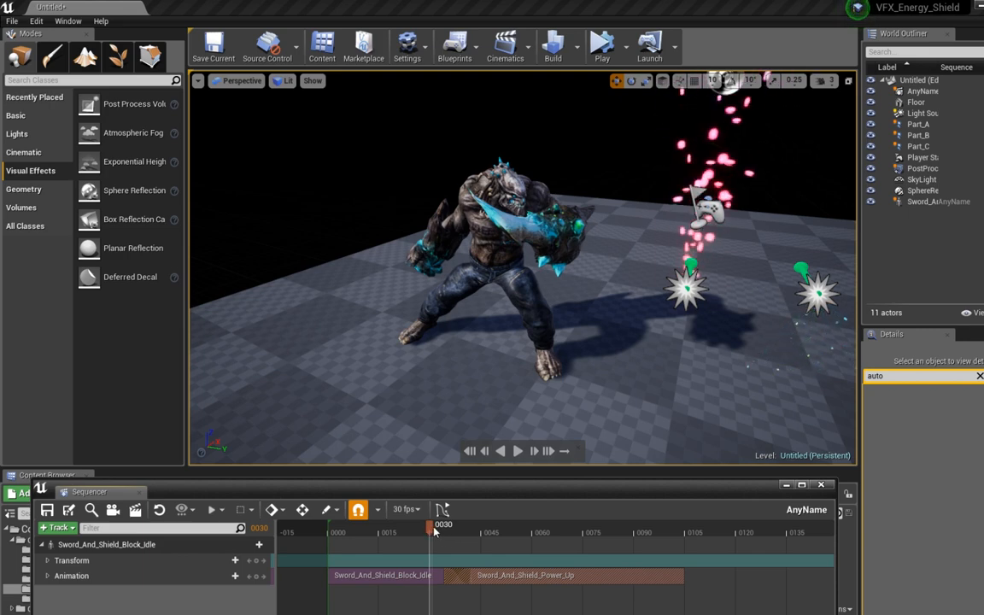
pyautogui.moveTo(449, 529); pyautogui.dragTo(345, 530)
pyautogui.click(519, 452)
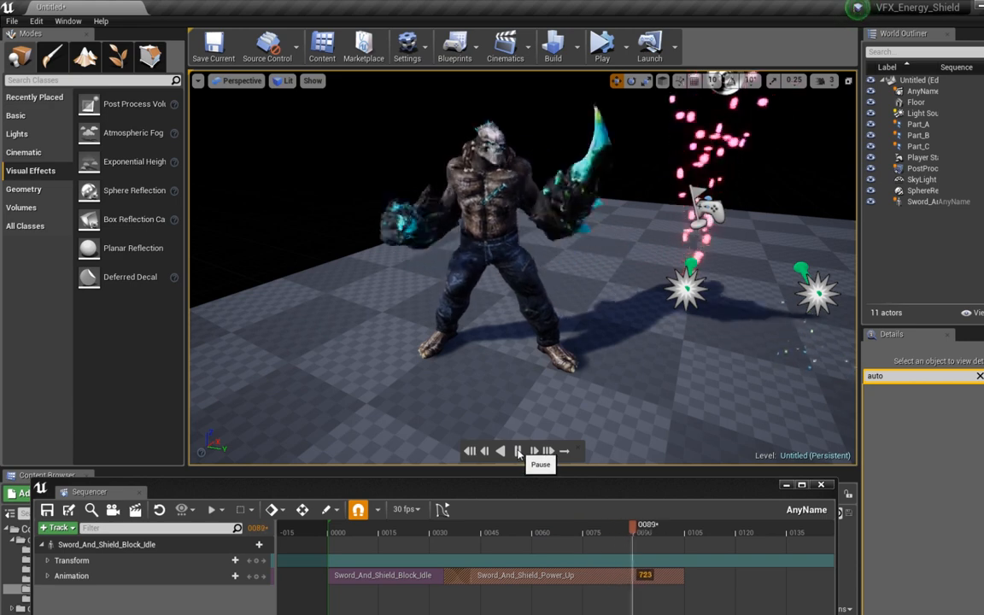
pyautogui.moveTo(659, 531); pyautogui.dragTo(435, 524)
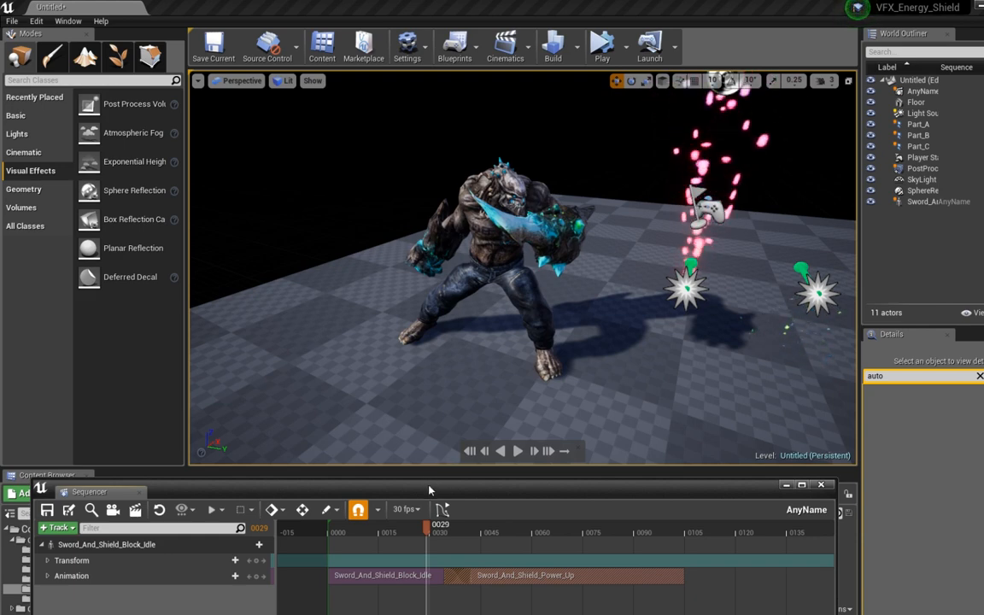
# - Move the Part_A emitter horizontally across the floor until it is close beside the character's blade arm
pyautogui.moveTo(431, 490); pyautogui.dragTo(414, 461)
pyautogui.moveTo(650, 346); pyautogui.dragTo(715, 333, button='right')
pyautogui.click(652, 334)
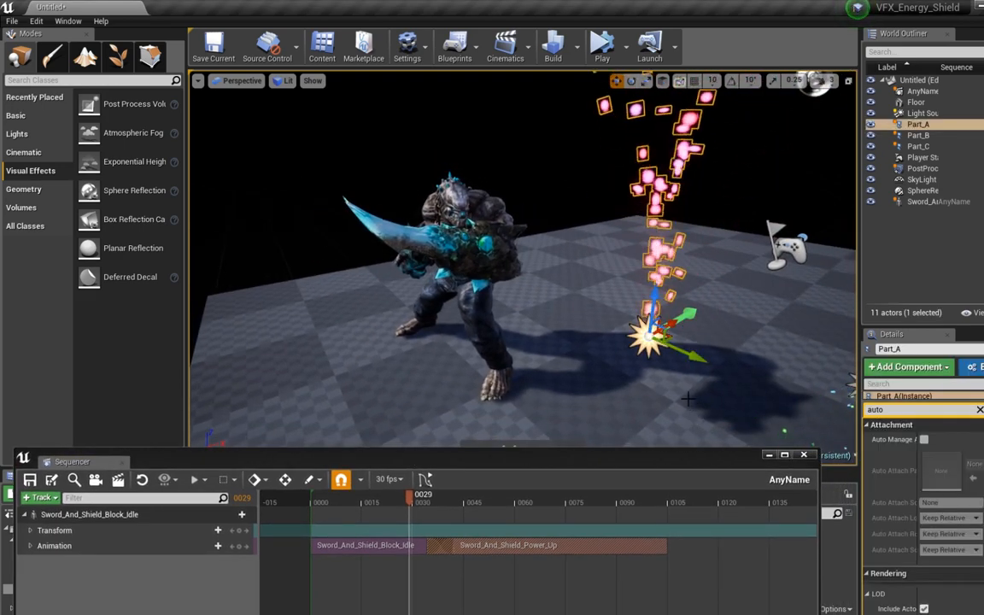
pyautogui.moveTo(652, 334)
pyautogui.mouseDown(button='right')
pyautogui.moveTo(614, 341)
pyautogui.moveTo(660, 340)
pyautogui.mouseUp(button='right')
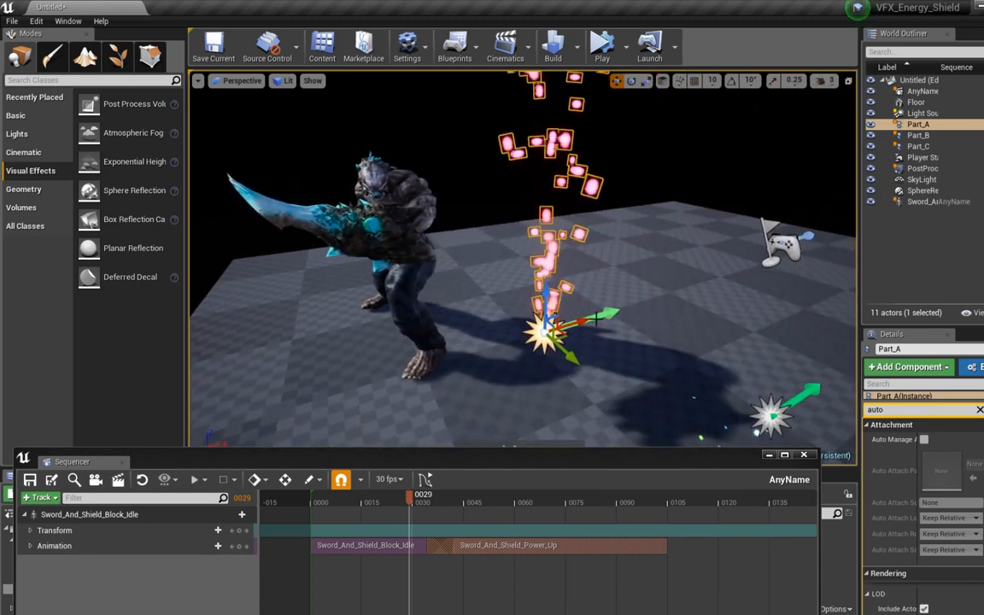
pyautogui.moveTo(571, 326); pyautogui.dragTo(423, 369)
pyautogui.moveTo(449, 336); pyautogui.dragTo(683, 343, button='right')
pyautogui.moveTo(476, 287); pyautogui.dragTo(490, 288, button='right')
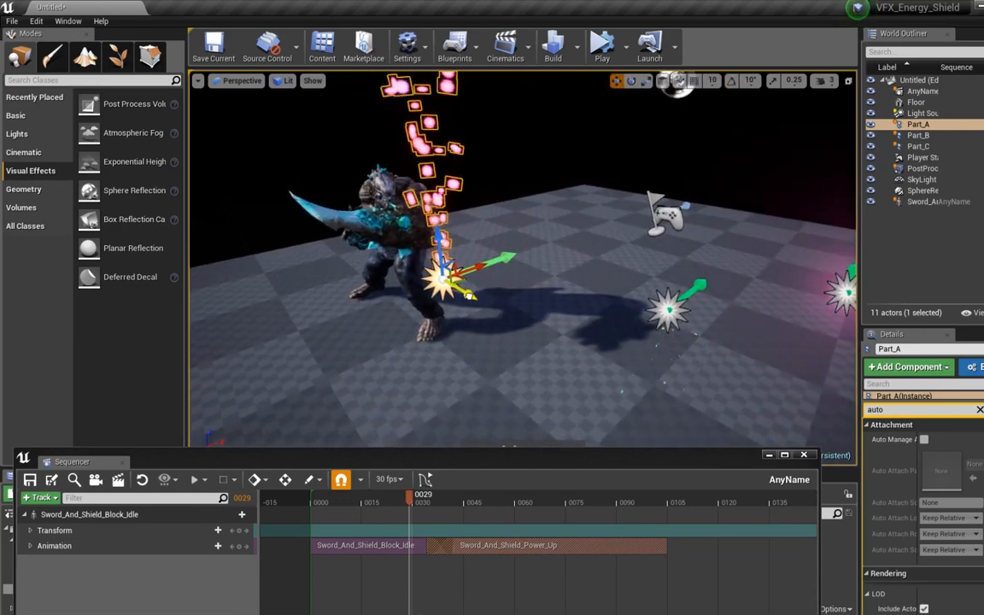
pyautogui.moveTo(469, 296); pyautogui.dragTo(389, 256)
# - Raise Part_A from the floor to the height of the character's blade arm so the particles start at the forearm
pyautogui.moveTo(390, 255); pyautogui.dragTo(282, 260, button='right')
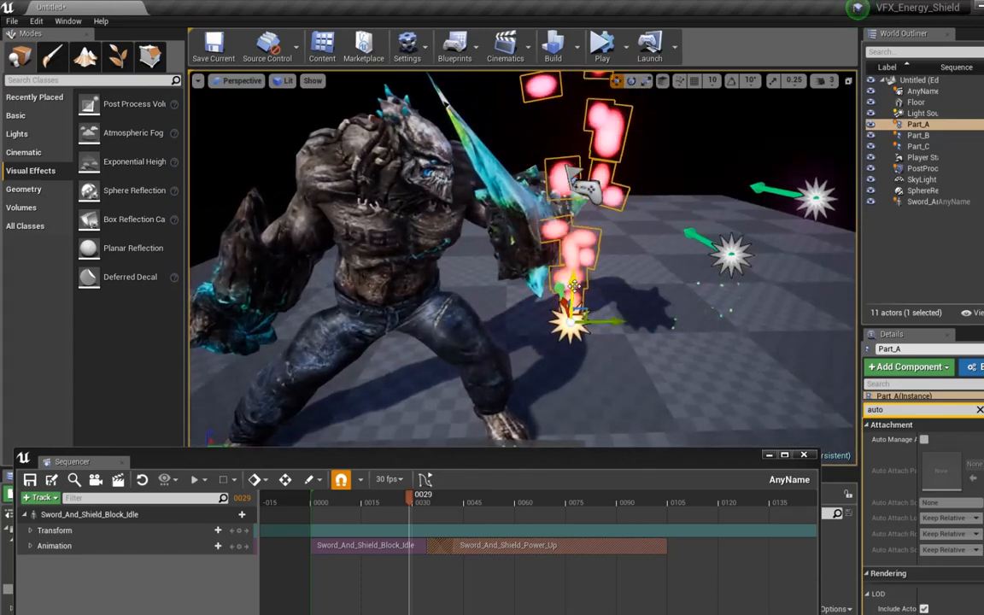
pyautogui.moveTo(569, 288); pyautogui.dragTo(559, 151)
pyautogui.moveTo(560, 152); pyautogui.dragTo(473, 186, button='right')
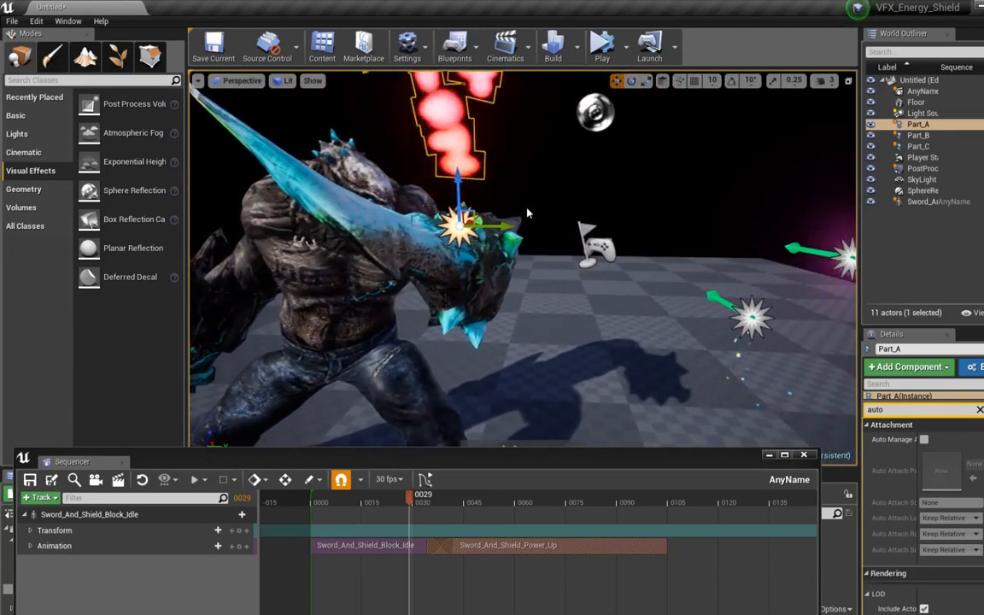
pyautogui.moveTo(456, 182); pyautogui.dragTo(456, 202)
pyautogui.moveTo(456, 201); pyautogui.dragTo(503, 239, button='right')
# - Rotate Part_A so its particles stream diagonally up and outward from the character's blade arm
pyautogui.press('e')
pyautogui.moveTo(561, 260); pyautogui.dragTo(599, 240)
pyautogui.moveTo(600, 240); pyautogui.dragTo(582, 78, button='right')
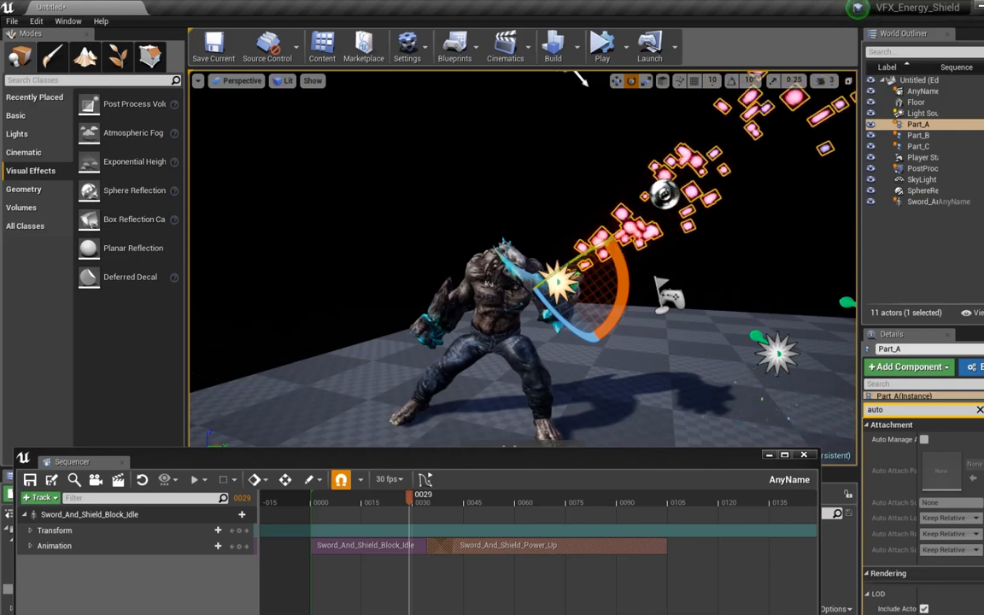
pyautogui.moveTo(437, 231); pyautogui.dragTo(617, 301, button='right')
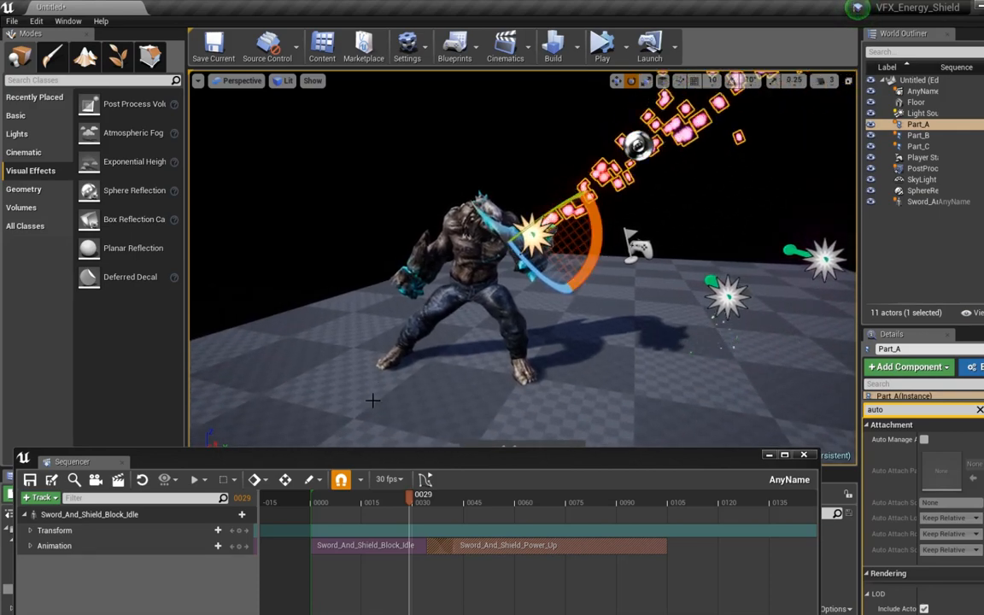
# - Add Part_A to the level sequence and give it a Particle Toggle Track
pyautogui.moveTo(358, 466); pyautogui.dragTo(395, 407)
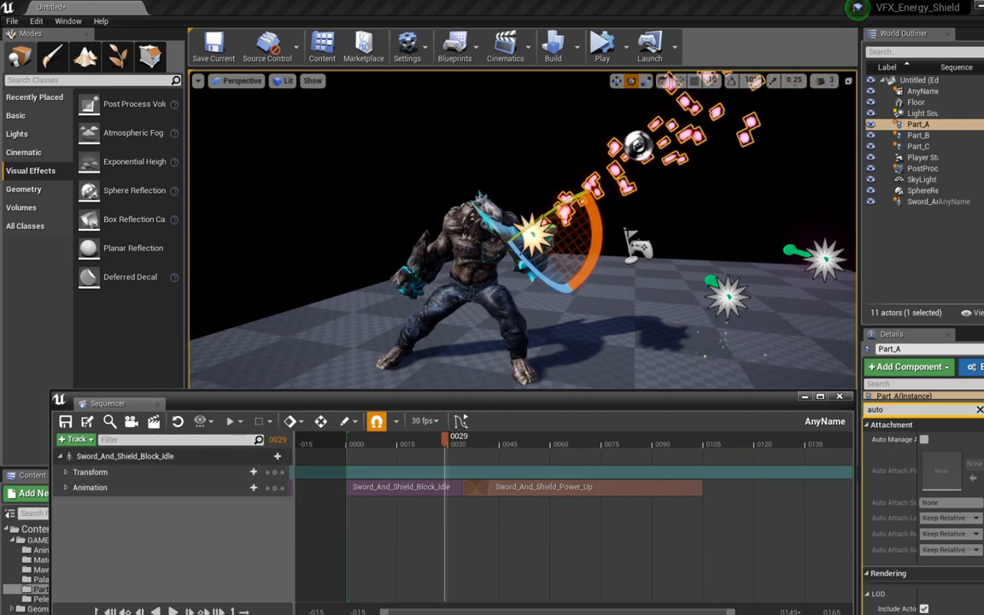
pyautogui.click(77, 439)
pyautogui.moveTo(95, 453)
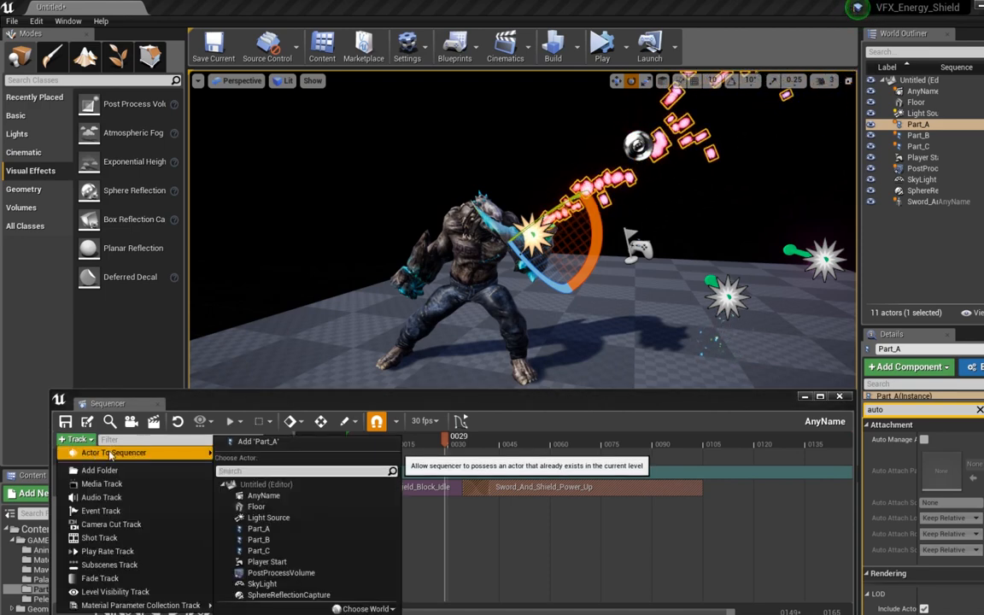
pyautogui.click(268, 442)
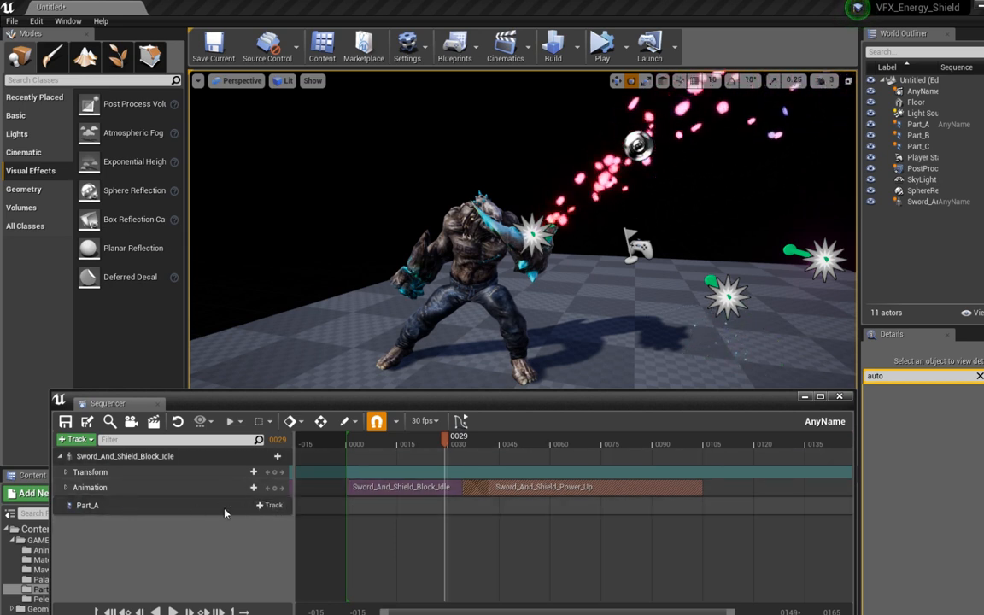
pyautogui.click(270, 505)
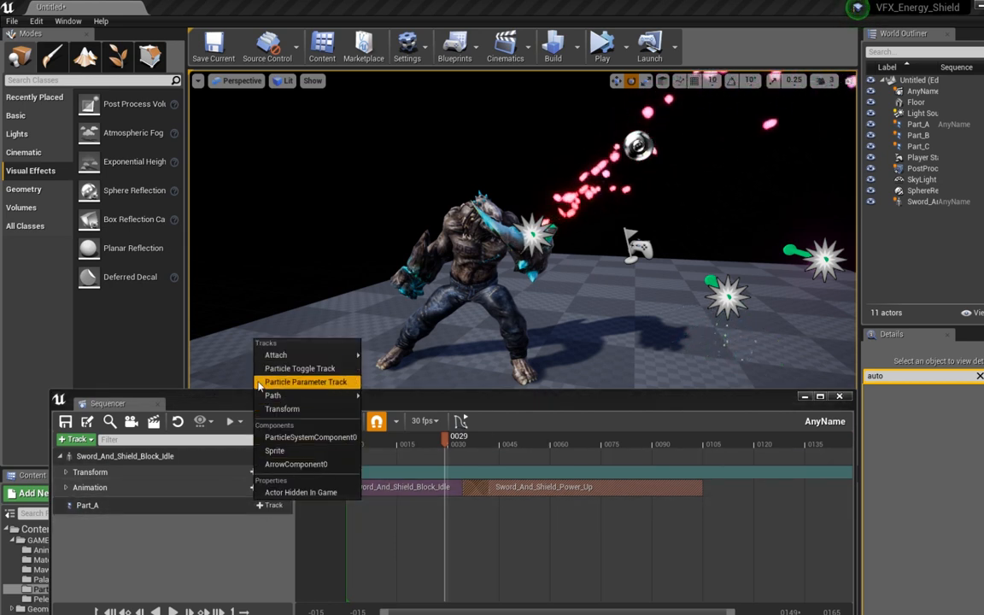
pyautogui.click(302, 369)
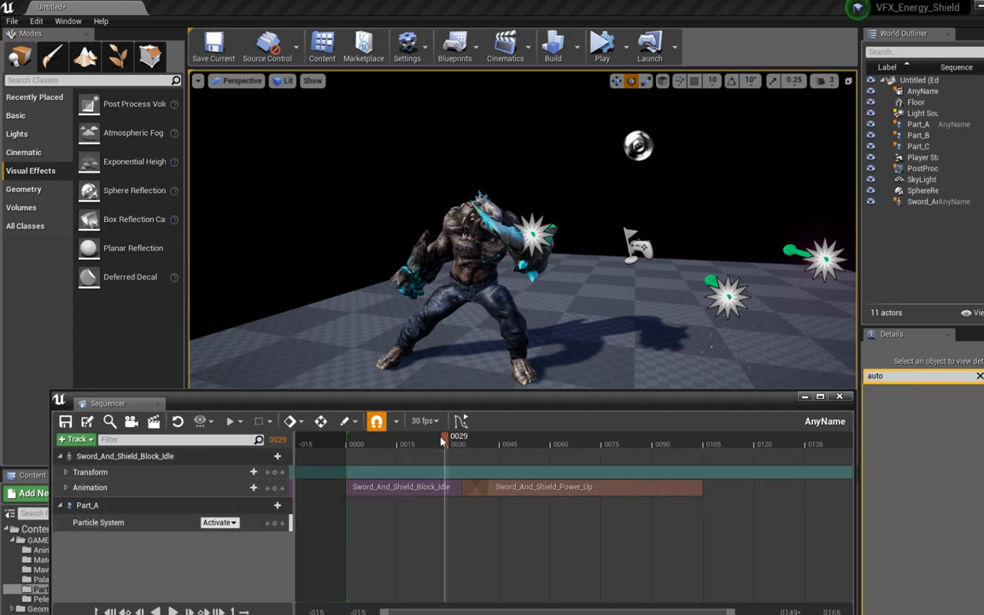
# - Key Part_A's Particle System track to Activate at frame 21 and Deactivate at frame 29
pyautogui.moveTo(449, 440); pyautogui.dragTo(350, 448)
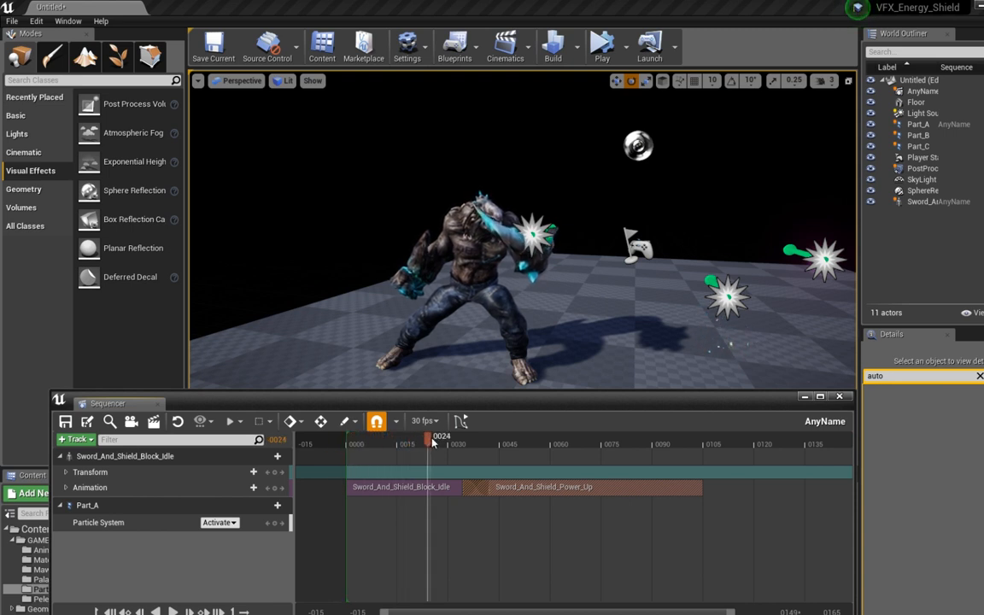
pyautogui.moveTo(428, 450)
pyautogui.mouseDown()
pyautogui.moveTo(339, 463)
pyautogui.moveTo(418, 462)
pyautogui.mouseUp()
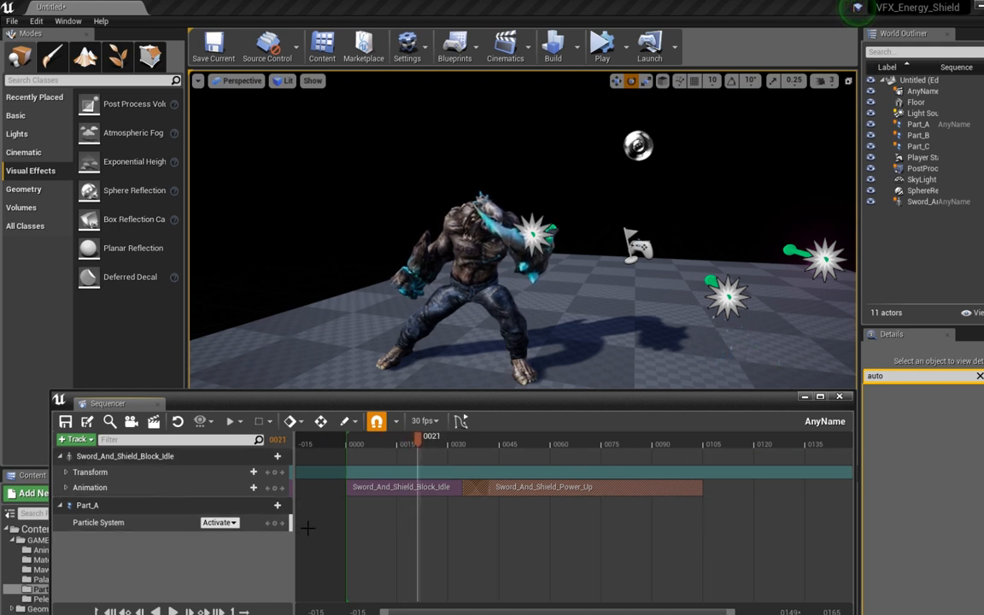
pyautogui.click(417, 446)
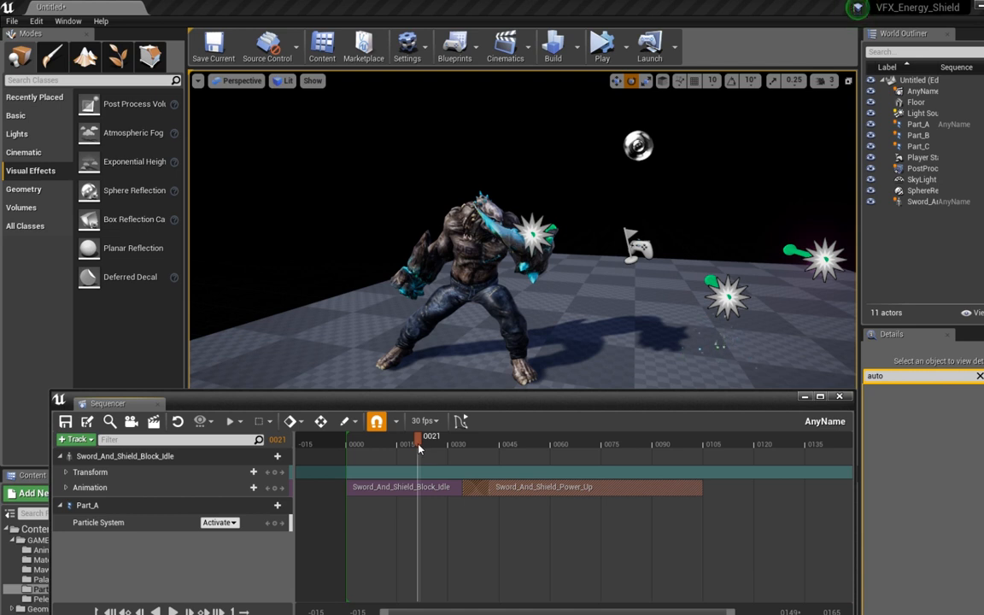
pyautogui.click(276, 524)
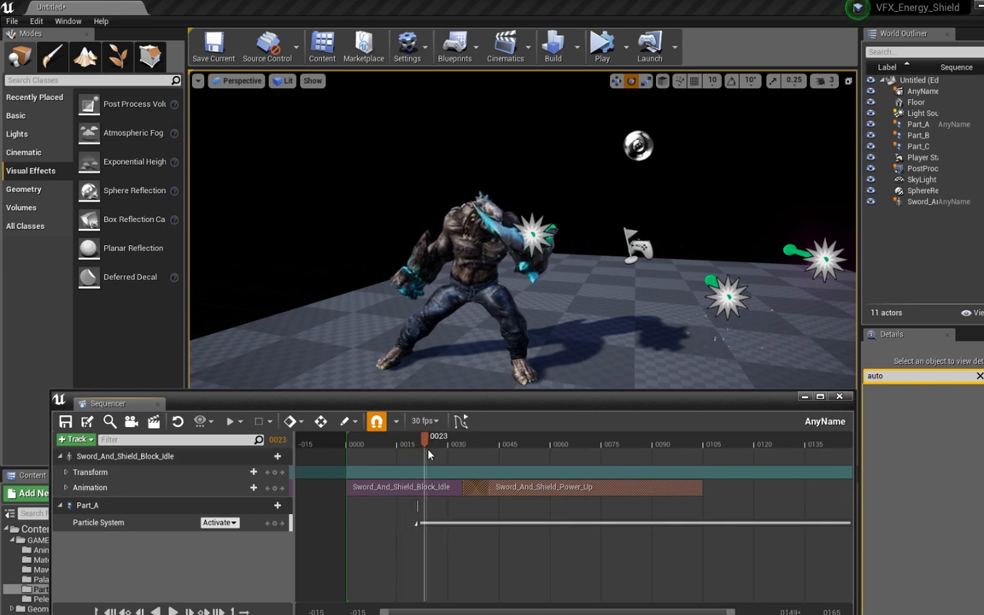
pyautogui.moveTo(421, 456); pyautogui.dragTo(446, 462)
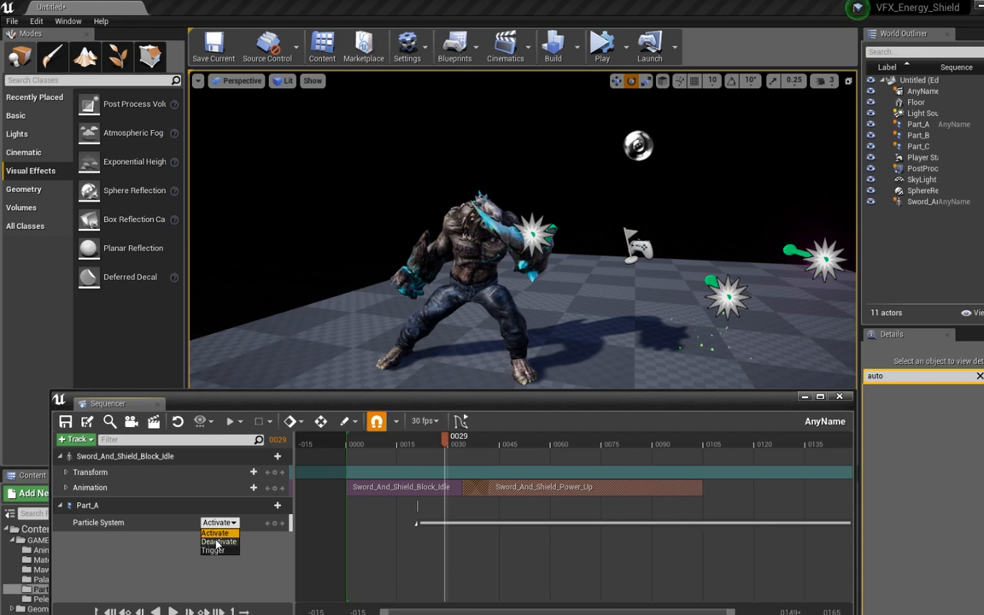
pyautogui.click(217, 544)
# - Play the sequence from the start to check the timing of Part_A's burst, and pause at frame 72 in the power-up pose
pyautogui.click(369, 444)
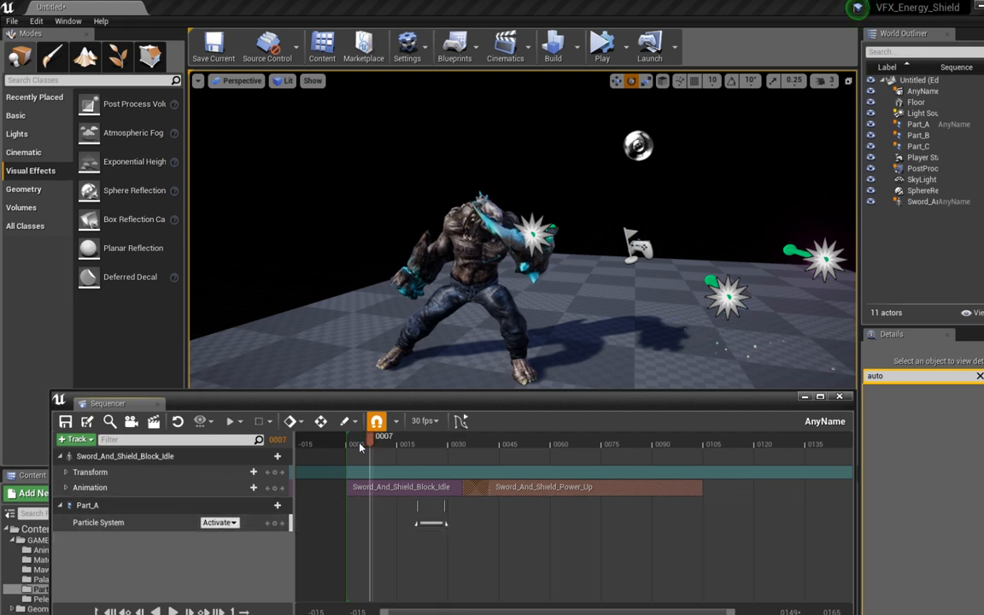
pyautogui.moveTo(442, 397); pyautogui.dragTo(335, 535)
pyautogui.click(466, 452)
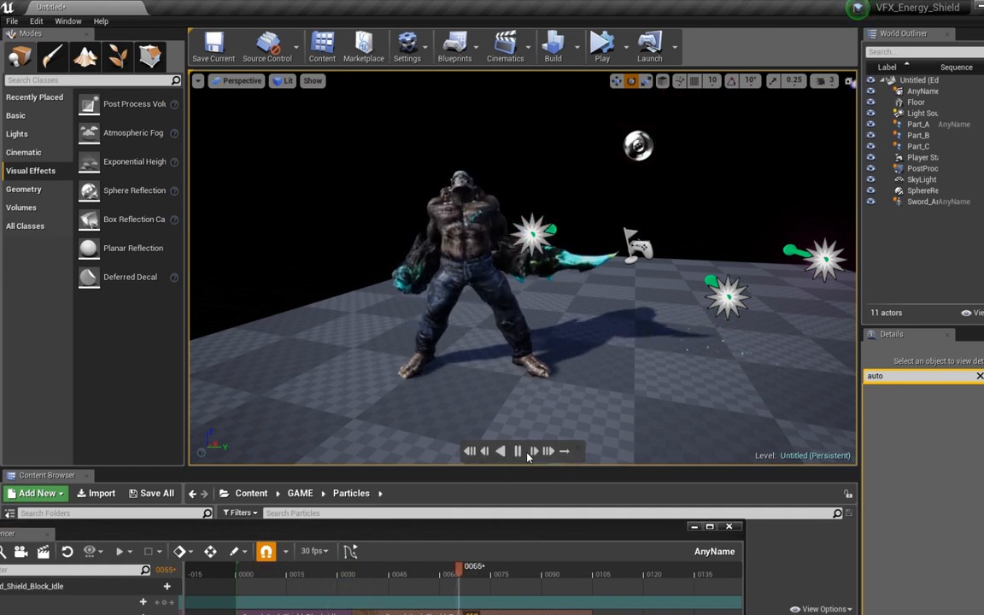
pyautogui.click(470, 452)
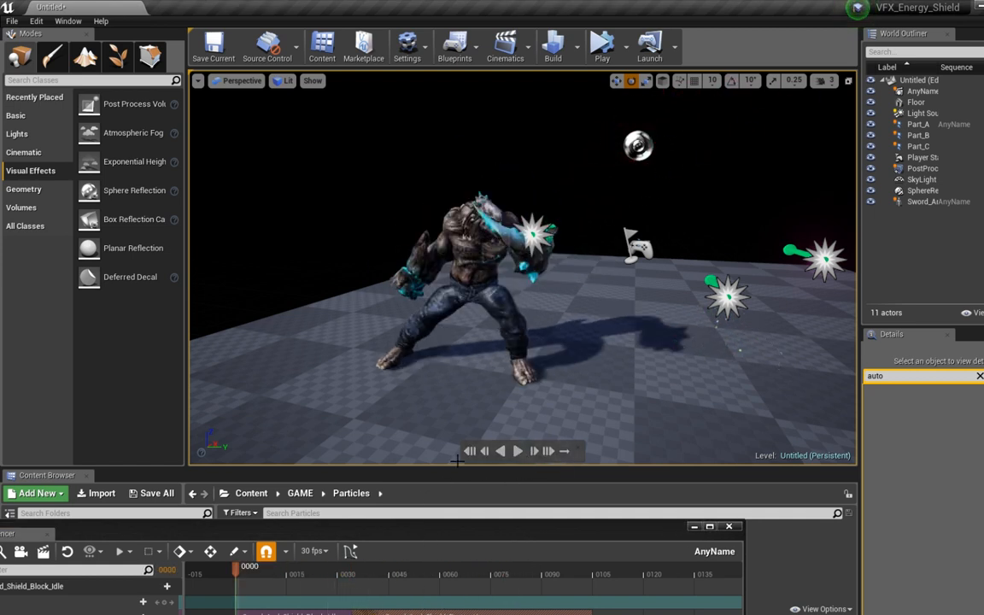
pyautogui.moveTo(425, 404); pyautogui.dragTo(524, 404, button='right')
pyautogui.press('g')
pyautogui.press('w')
pyautogui.moveTo(489, 371); pyautogui.dragTo(521, 352, button='right')
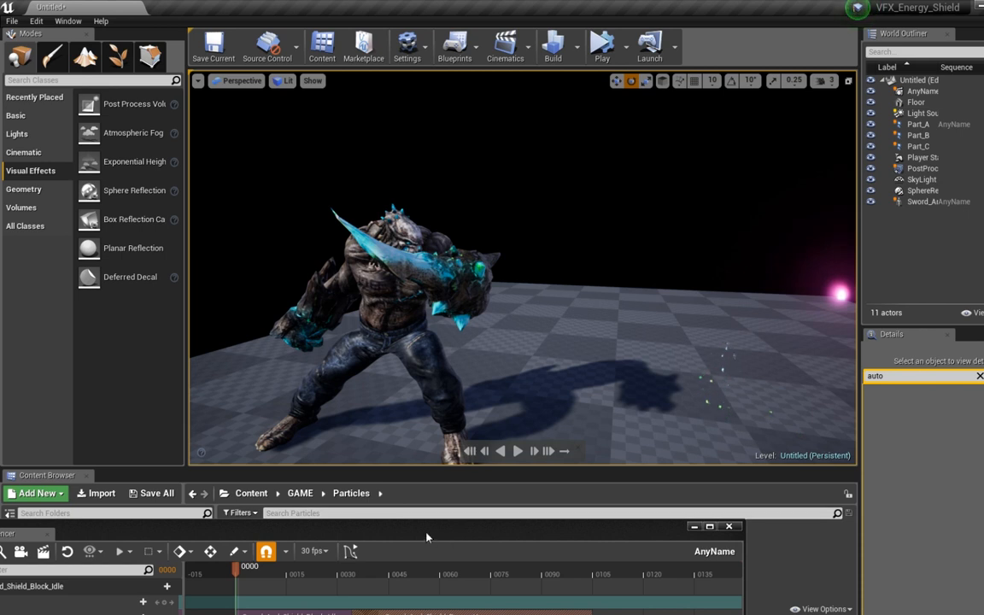
pyautogui.moveTo(427, 536); pyautogui.dragTo(450, 484)
pyautogui.click(516, 450)
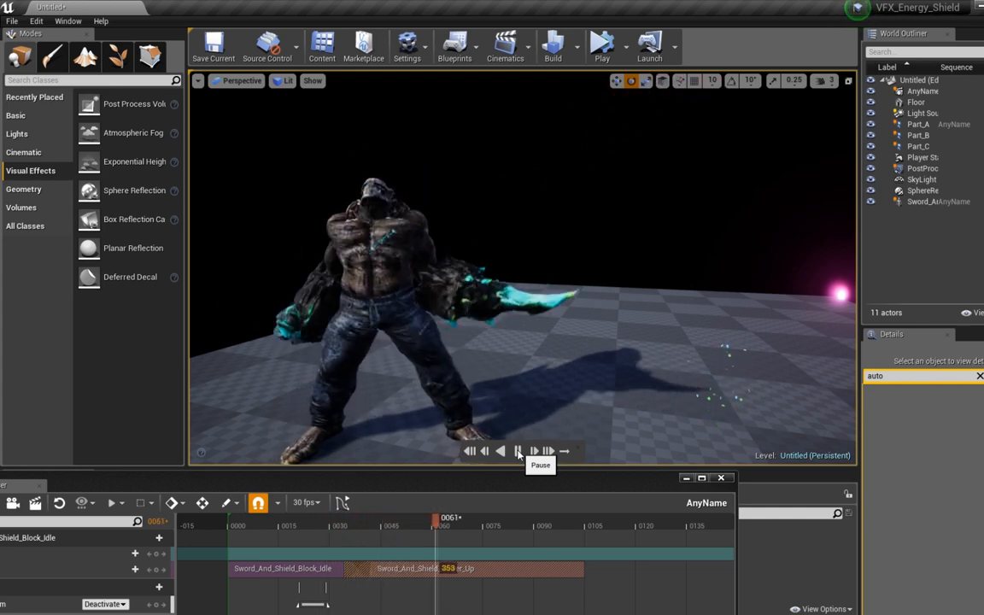
pyautogui.click(518, 451)
# - Show the editor icons again and move the Part_B emitter across the floor to the character's clawed hand without the blade
pyautogui.moveTo(386, 489)
pyautogui.mouseDown()
pyautogui.moveTo(375, 434)
pyautogui.moveTo(425, 291)
pyautogui.moveTo(381, 481)
pyautogui.mouseUp()
pyautogui.moveTo(574, 286)
pyautogui.mouseDown()
pyautogui.moveTo(608, 312)
pyautogui.moveTo(574, 286)
pyautogui.mouseUp()
pyautogui.press('g')
pyautogui.moveTo(582, 300); pyautogui.dragTo(632, 333, button='right')
pyautogui.click(614, 299)
pyautogui.press('w')
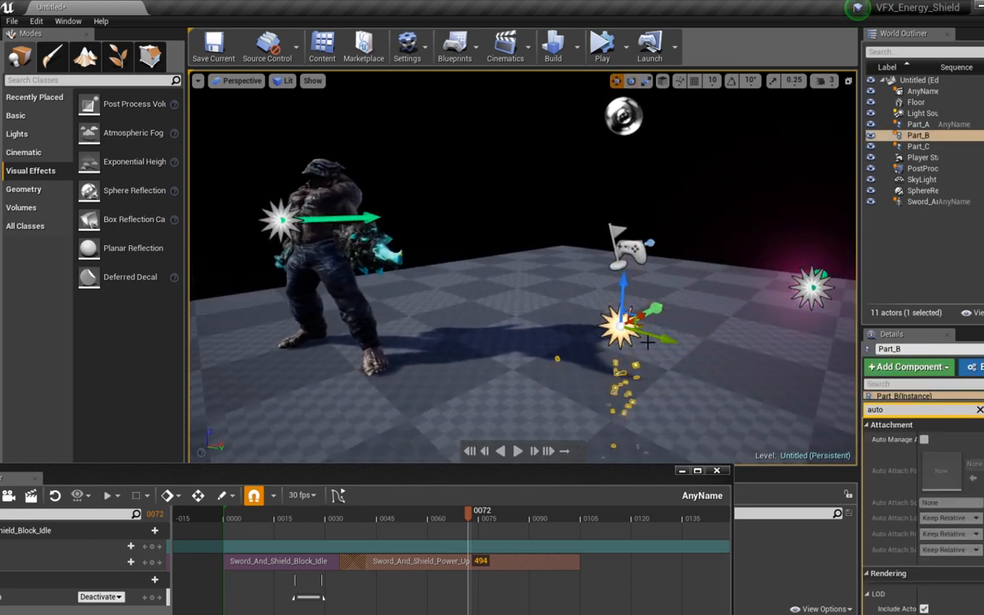
pyautogui.moveTo(648, 338); pyautogui.dragTo(430, 280)
pyautogui.moveTo(430, 280); pyautogui.dragTo(555, 286, button='right')
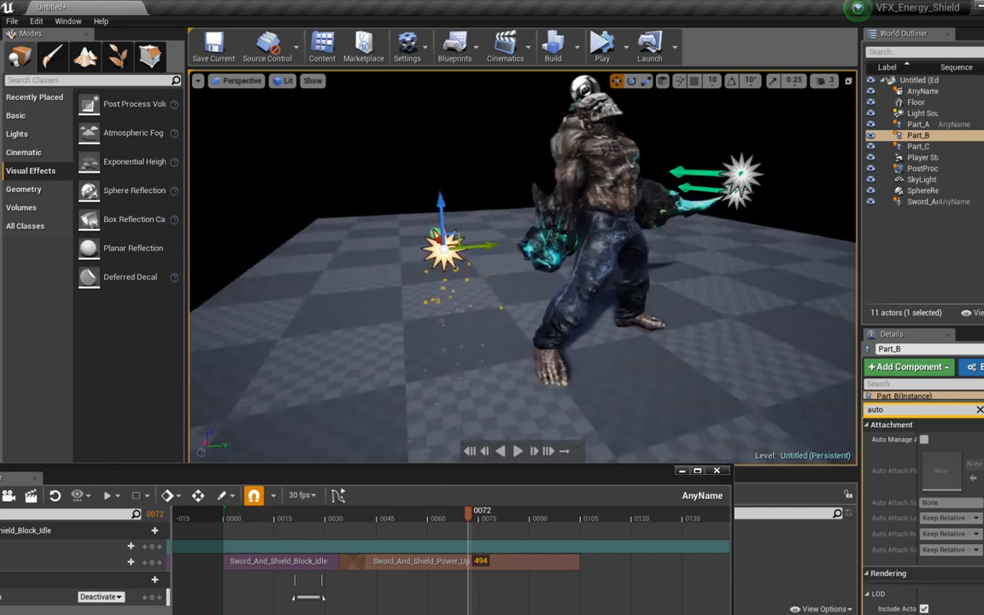
pyautogui.moveTo(423, 222); pyautogui.dragTo(393, 221, button='right')
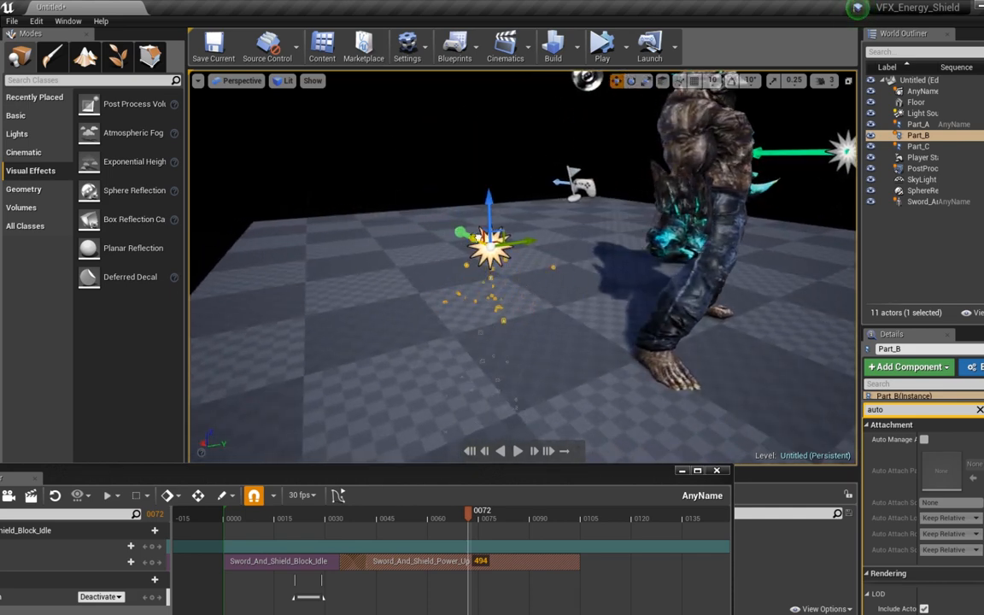
pyautogui.moveTo(479, 238); pyautogui.dragTo(633, 315)
# - Fine-tune Part_B's depth, sideways position and height so it sits directly beneath the character's clawed fist
pyautogui.moveTo(655, 351); pyautogui.dragTo(555, 346, button='right')
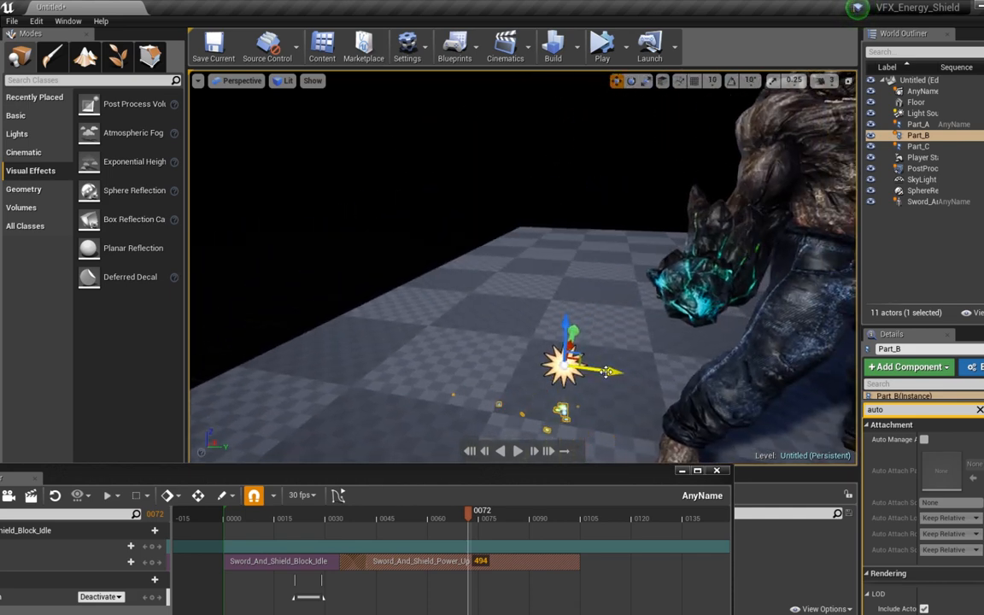
pyautogui.moveTo(622, 375); pyautogui.dragTo(777, 371, button='right')
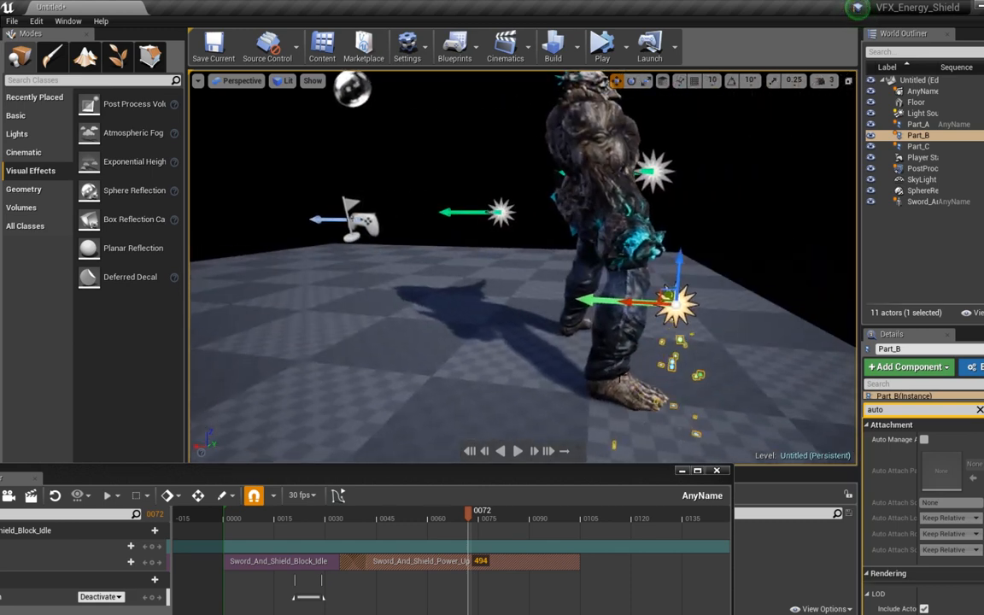
pyautogui.moveTo(602, 300); pyautogui.dragTo(590, 300)
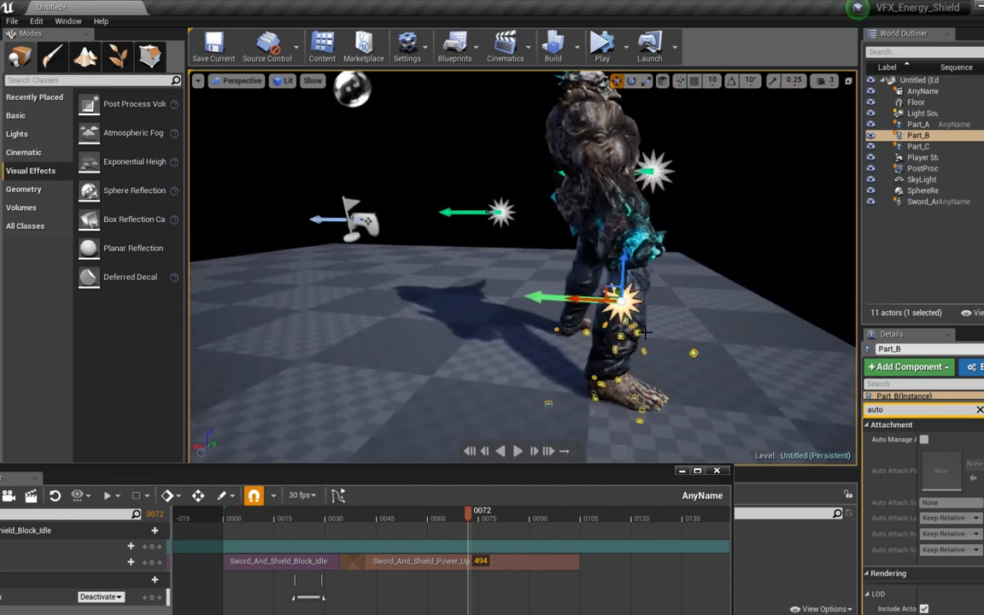
pyautogui.moveTo(493, 390); pyautogui.dragTo(328, 388, button='right')
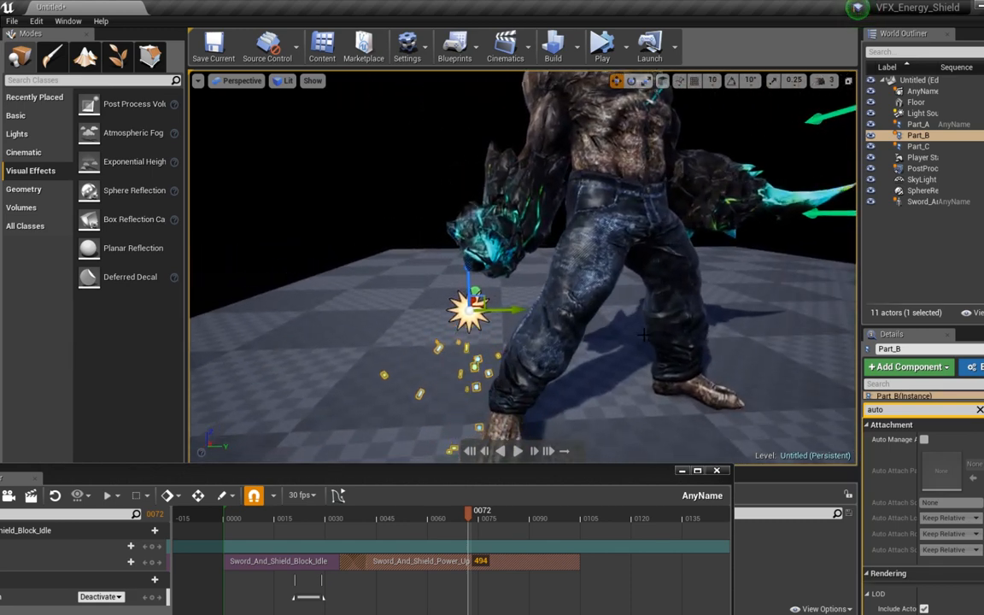
pyautogui.moveTo(464, 280); pyautogui.dragTo(503, 297)
pyautogui.keyDown('alt'); pyautogui.moveTo(477, 202); pyautogui.dragTo(660, 202); pyautogui.keyUp('alt')
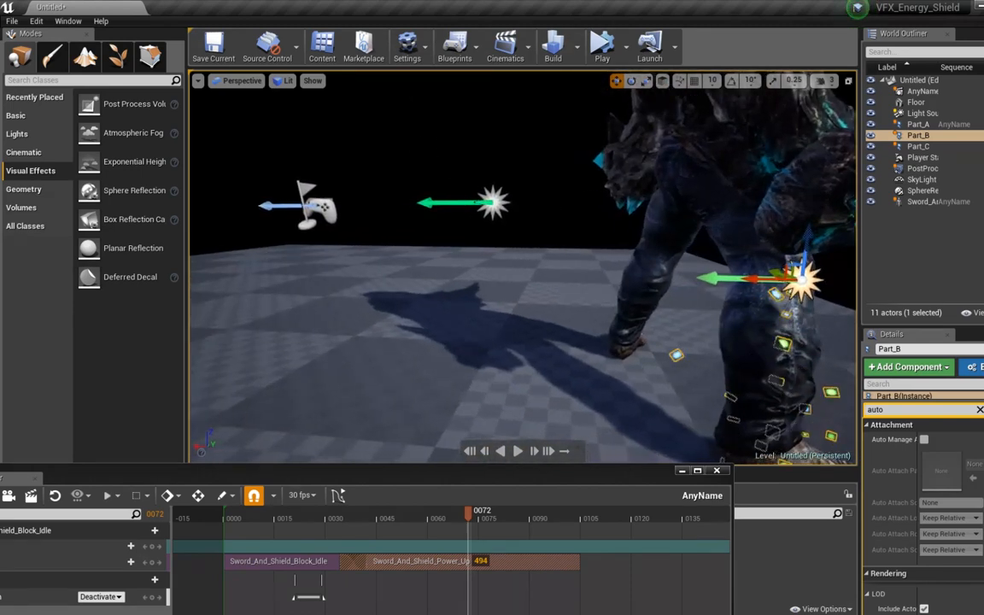
pyautogui.moveTo(722, 279); pyautogui.dragTo(745, 278)
pyautogui.keyDown('alt'); pyautogui.moveTo(684, 248); pyautogui.dragTo(486, 277); pyautogui.keyUp('alt')
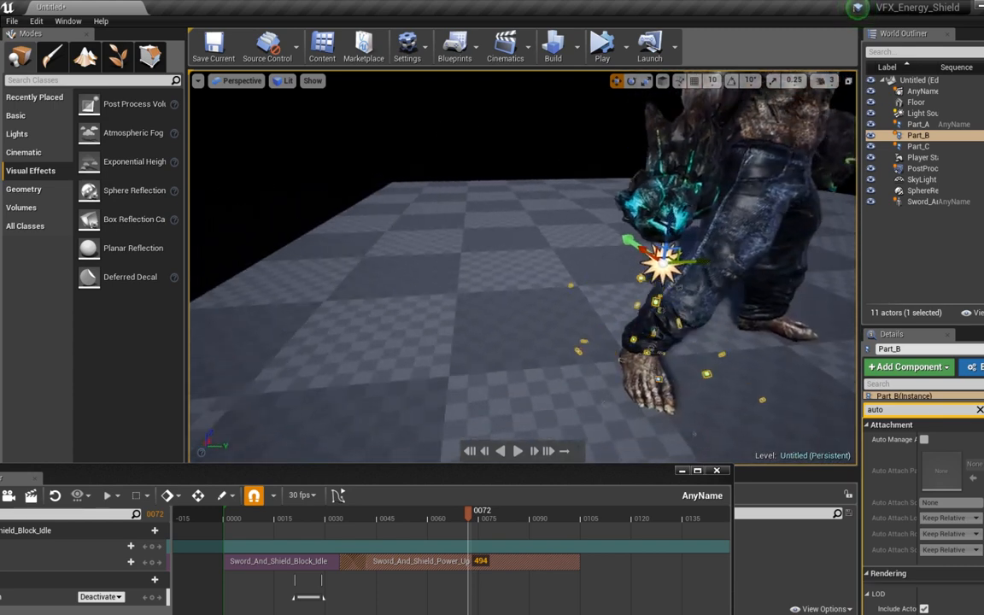
pyautogui.moveTo(663, 263); pyautogui.dragTo(514, 266, button='middle')
pyautogui.moveTo(510, 242); pyautogui.dragTo(509, 224)
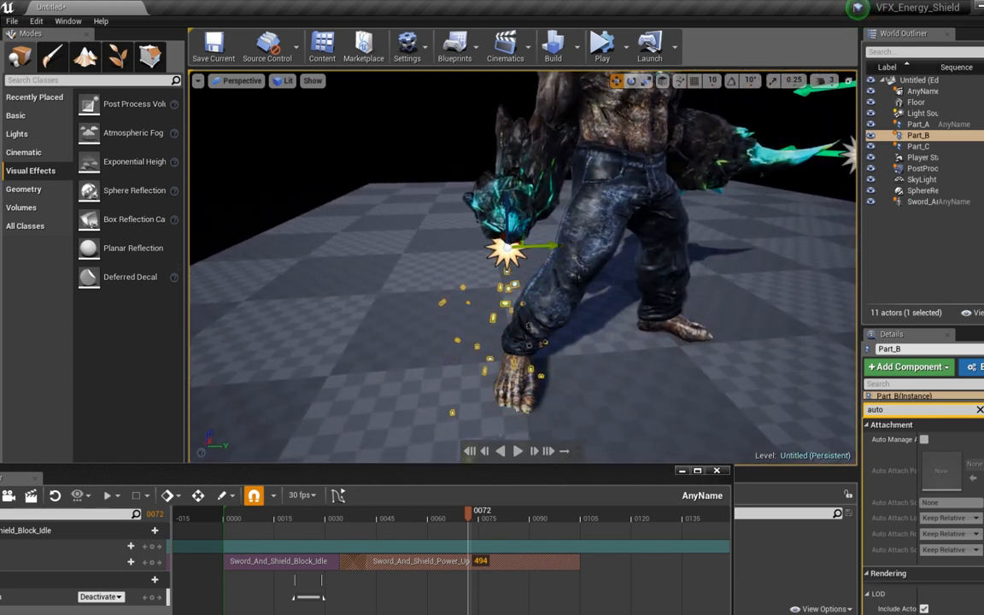
pyautogui.scroll(-5, 523, 265)
pyautogui.keyDown('alt'); pyautogui.moveTo(523, 265); pyautogui.dragTo(465, 256); pyautogui.keyUp('alt')
# - Add the Part_B emitter to the AnyName sequence as an actor
pyautogui.moveTo(467, 471); pyautogui.dragTo(616, 236)
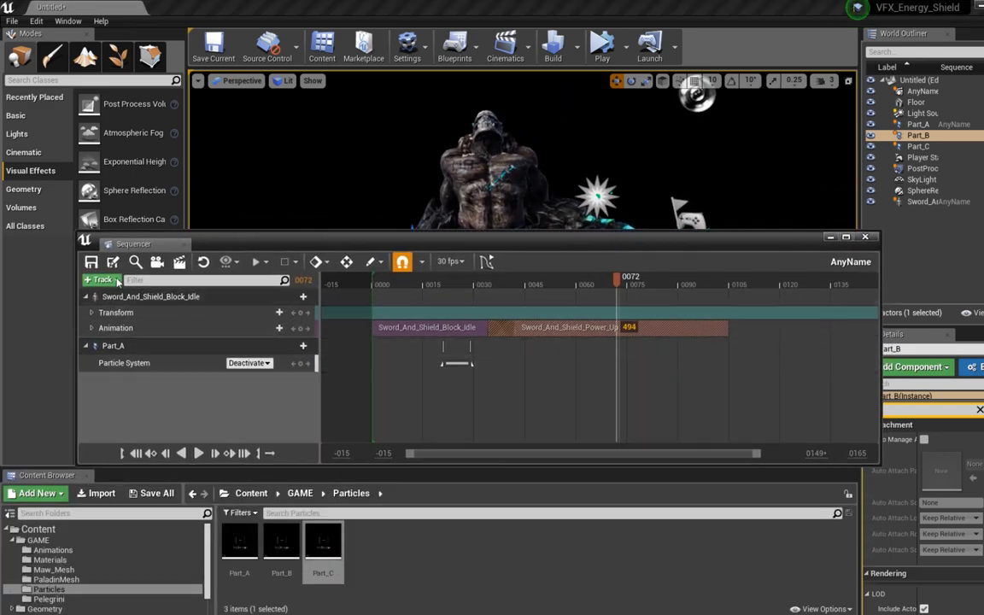
pyautogui.moveTo(128, 243); pyautogui.dragTo(115, 365)
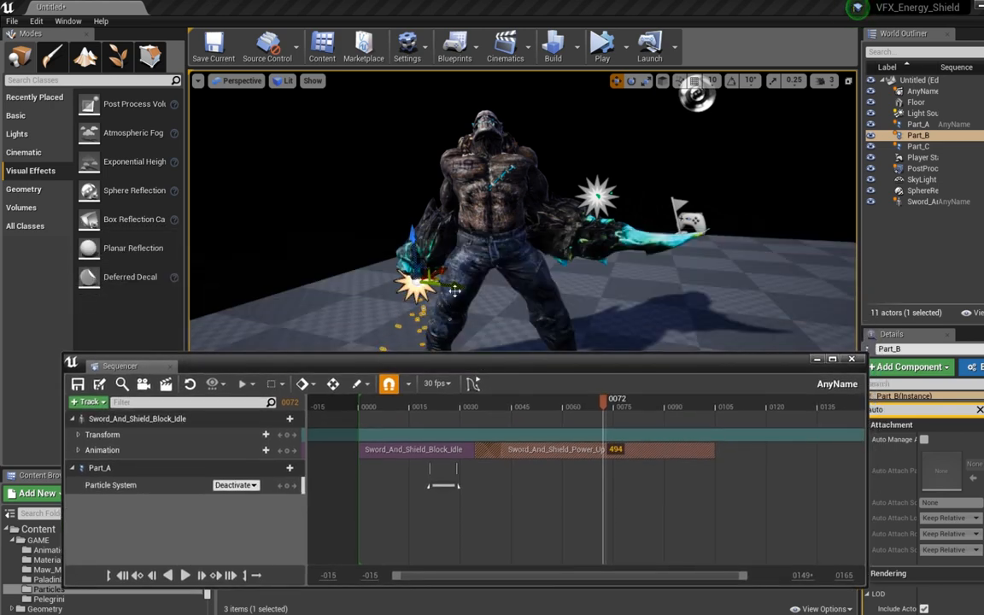
pyautogui.click(104, 402)
pyautogui.moveTo(131, 412)
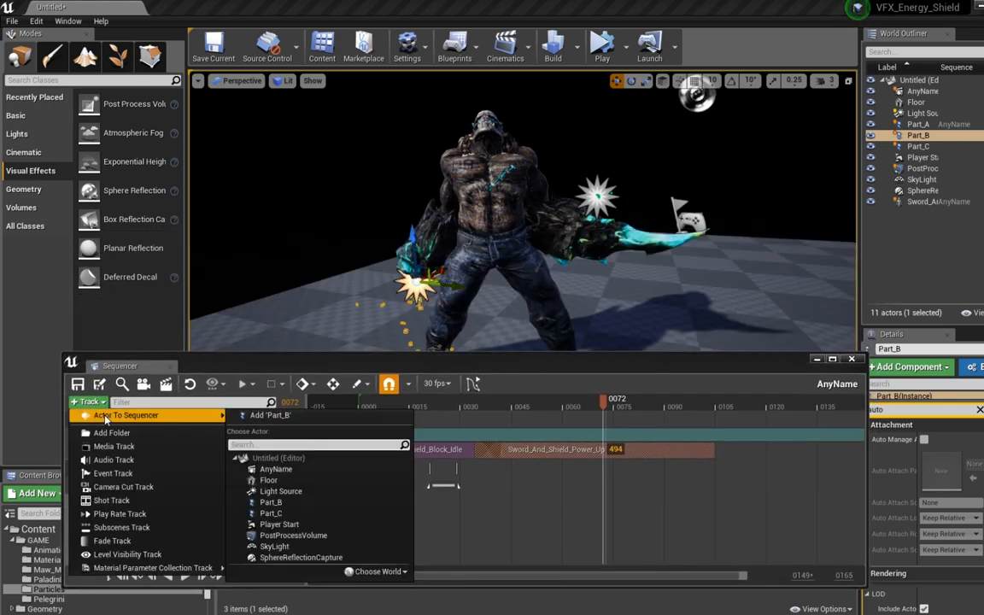
pyautogui.click(273, 521)
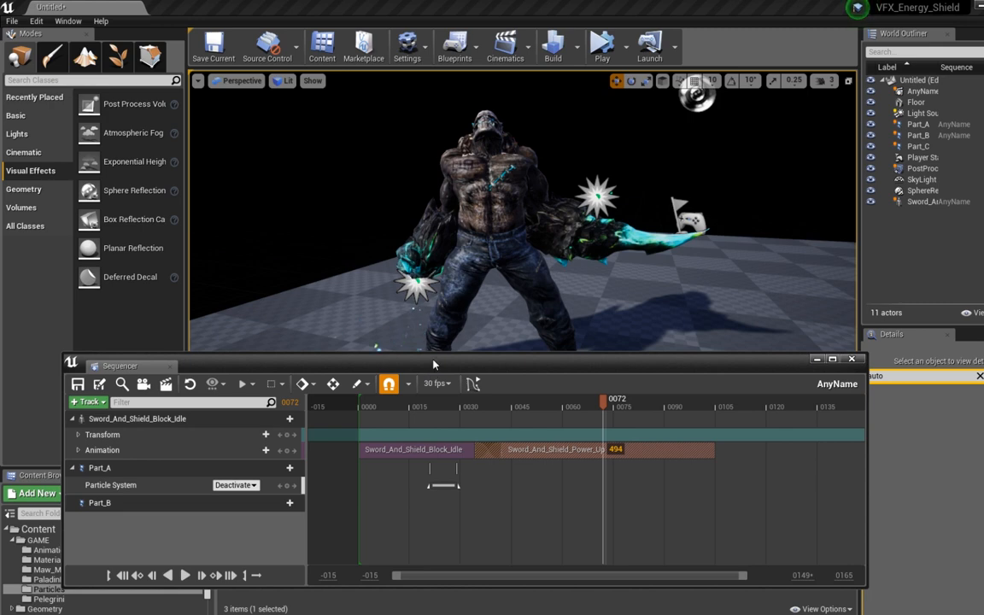
# - Give Part_B a particle toggle track and key it to Activate at frame 53
pyautogui.moveTo(431, 367); pyautogui.dragTo(436, 282)
pyautogui.moveTo(522, 281); pyautogui.dragTo(434, 409)
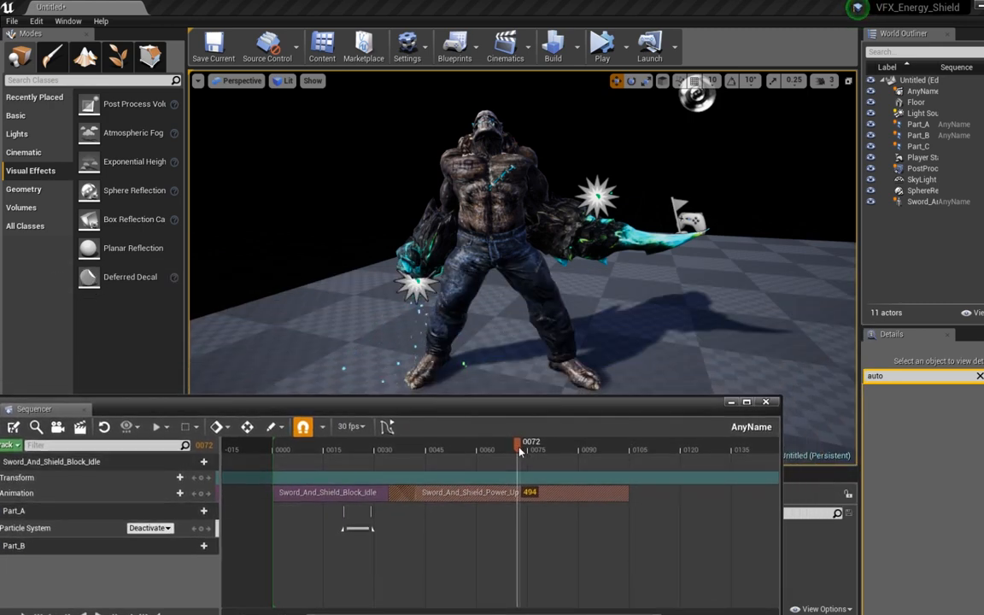
pyautogui.moveTo(518, 444); pyautogui.dragTo(456, 450)
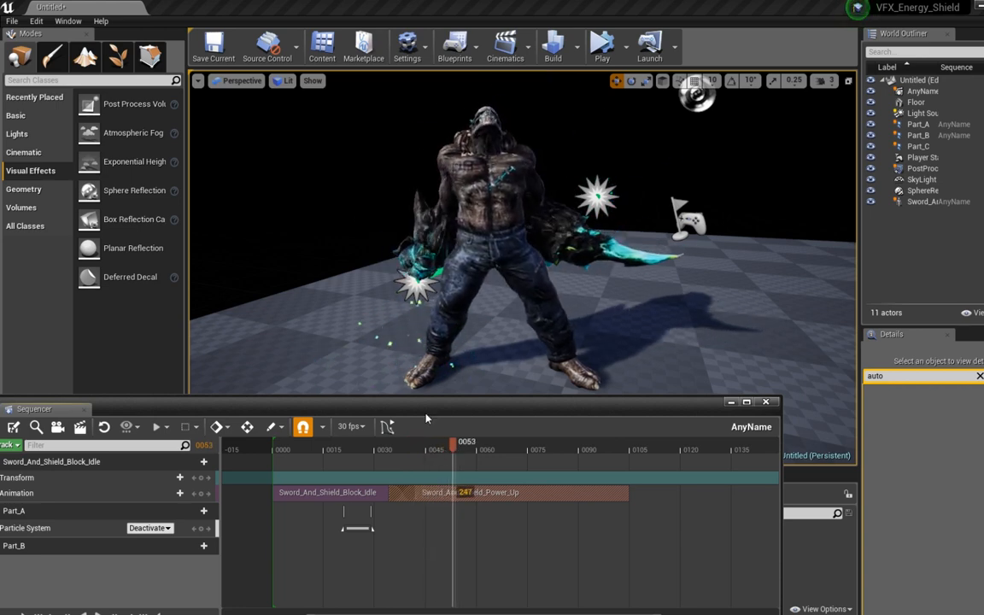
pyautogui.moveTo(422, 410); pyautogui.dragTo(575, 316)
pyautogui.click(350, 448)
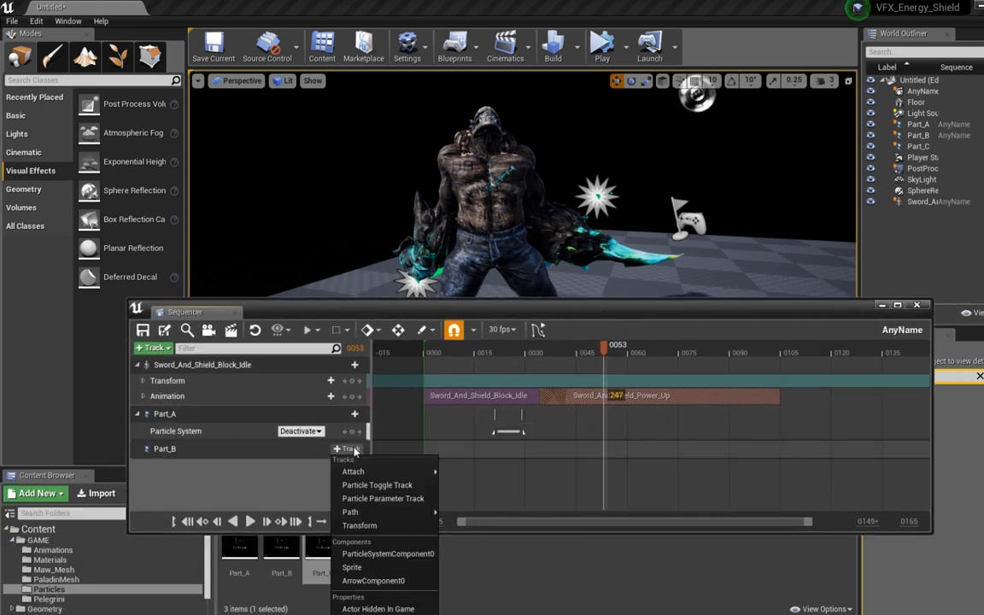
pyautogui.click(376, 493)
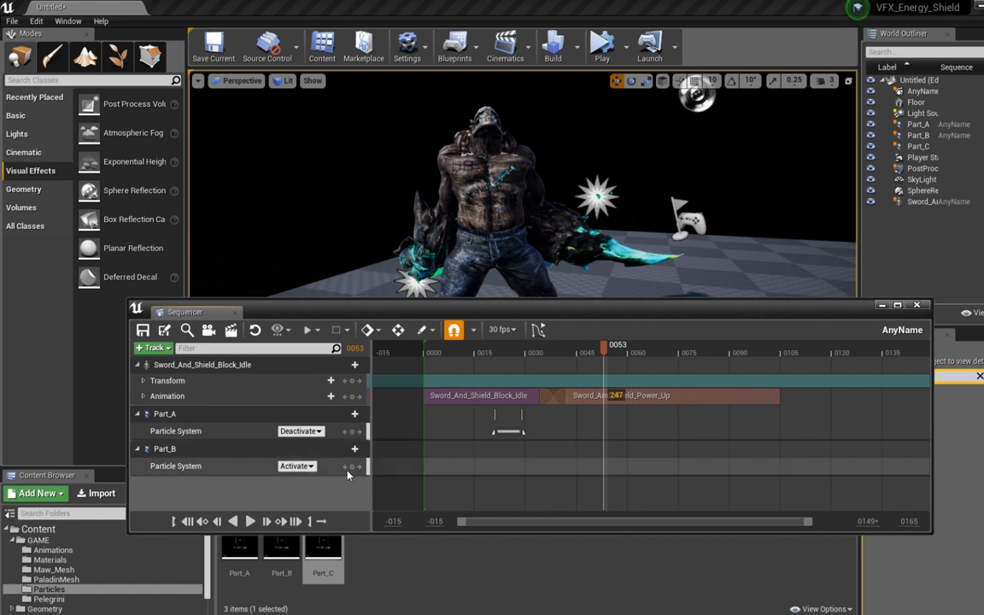
pyautogui.click(350, 472)
# - Key Part_B's Particle System track to Deactivate at frame 75
pyautogui.moveTo(576, 312); pyautogui.dragTo(489, 383)
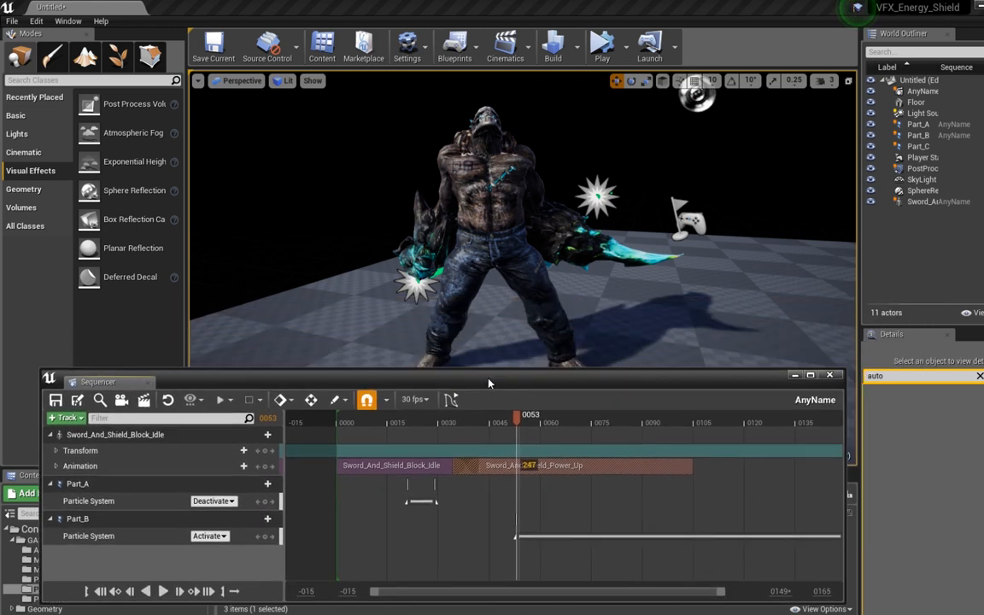
pyautogui.moveTo(517, 418); pyautogui.dragTo(594, 423)
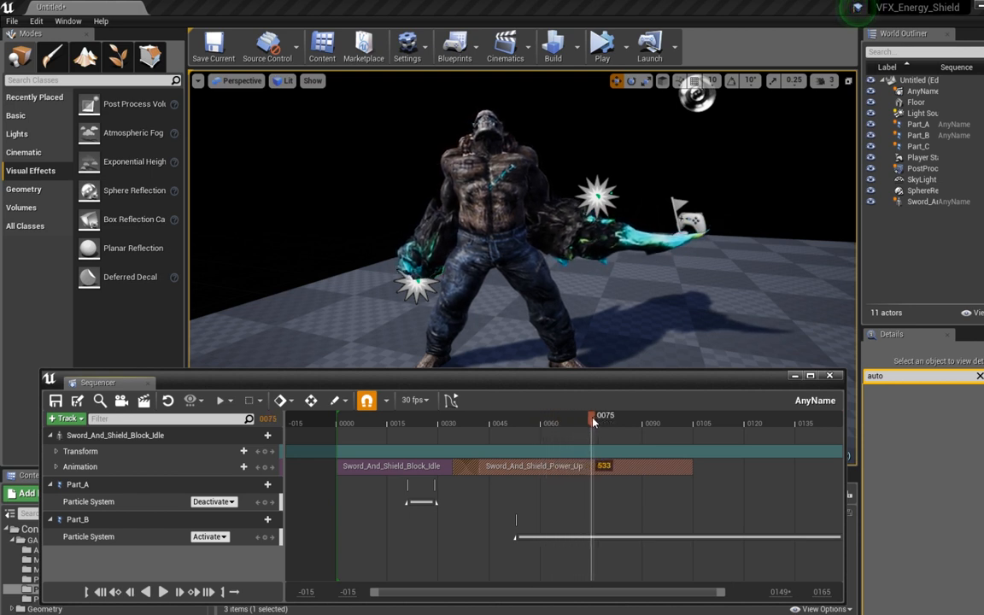
pyautogui.click(235, 538)
pyautogui.click(209, 536)
pyautogui.click(207, 560)
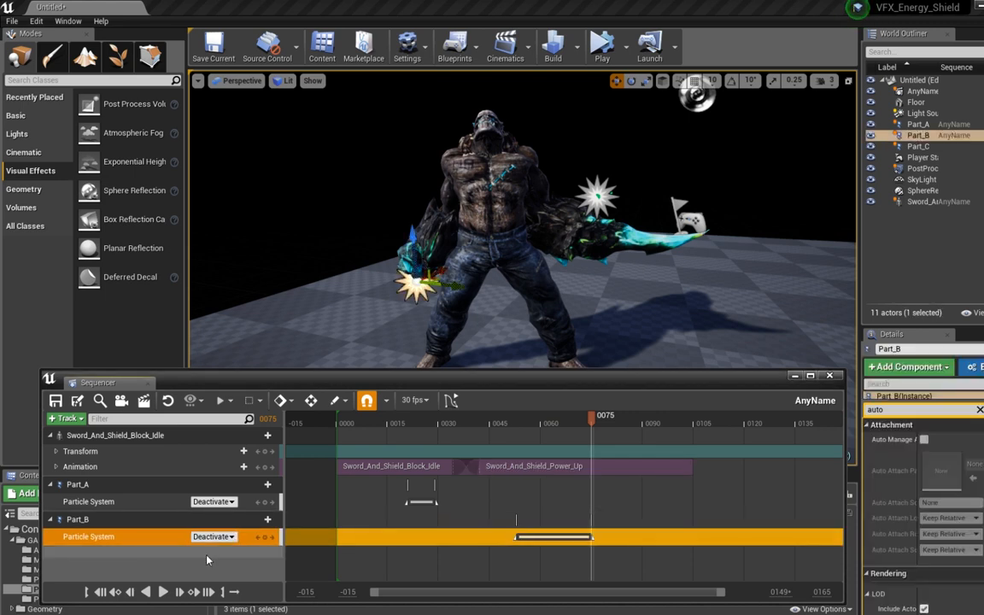
# - Play the sequence from the start to check the timing of both particle bursts, and stop at frame 100
pyautogui.moveTo(490, 382); pyautogui.dragTo(422, 501)
pyautogui.click(470, 451)
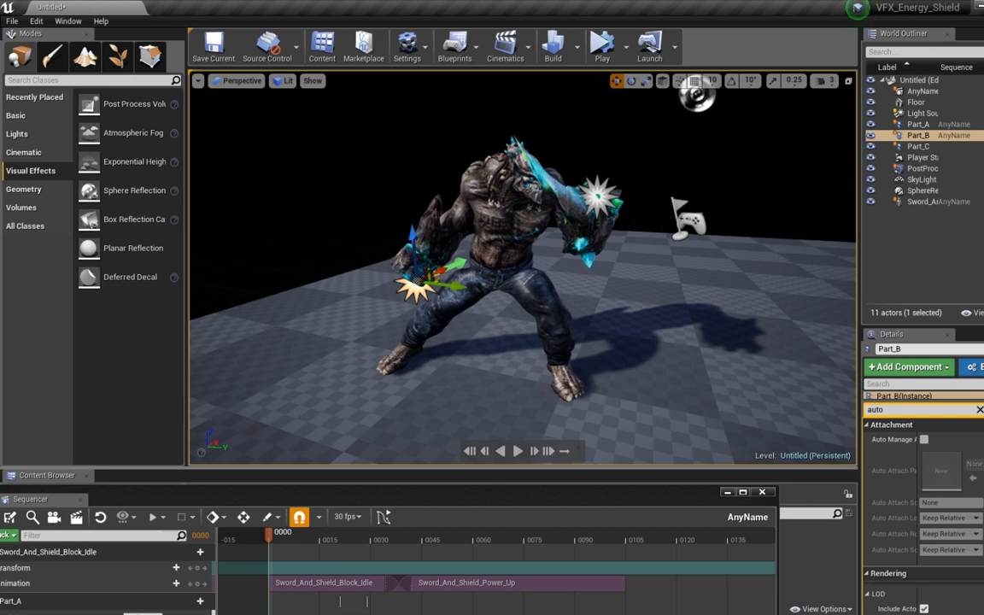
pyautogui.click(519, 452)
pyautogui.click(516, 452)
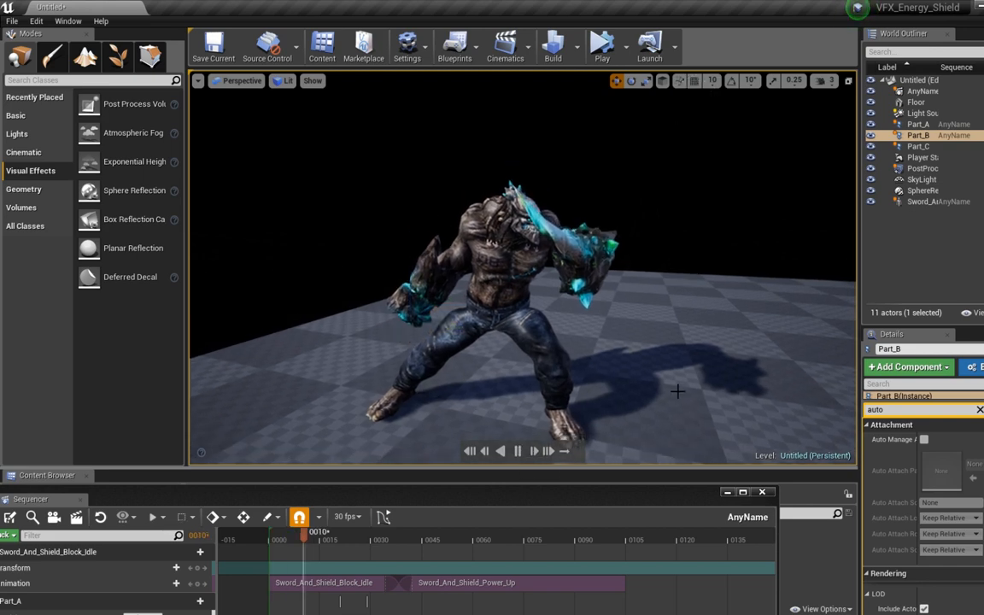
pyautogui.click(517, 451)
pyautogui.moveTo(416, 488)
pyautogui.mouseDown()
pyautogui.moveTo(456, 461)
pyautogui.moveTo(432, 498)
pyautogui.mouseUp()
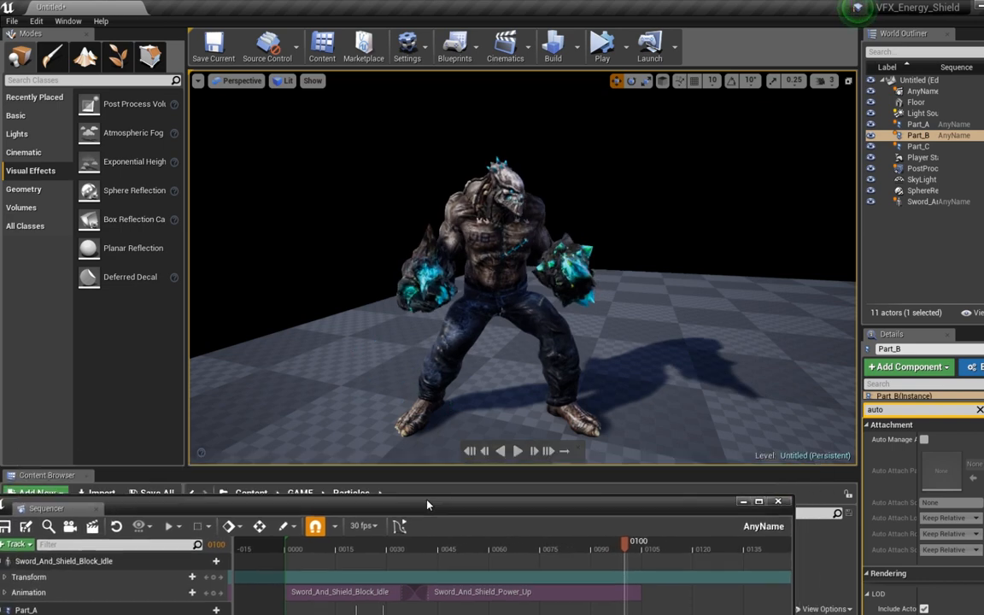
# - Place a Point Light from the Lights category on the floor near the character's feet
pyautogui.moveTo(523, 268); pyautogui.dragTo(516, 301, button='right')
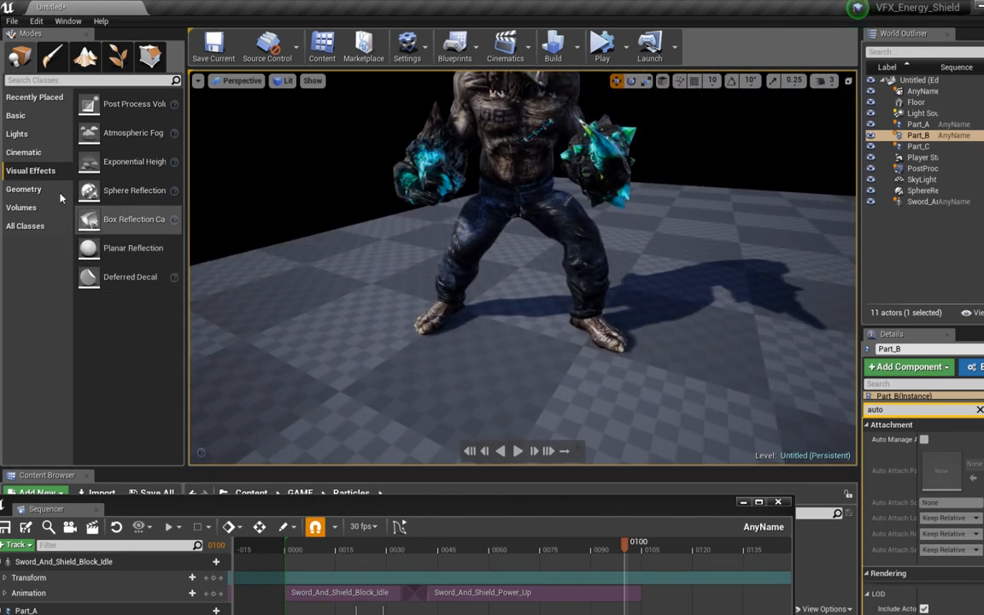
pyautogui.click(23, 134)
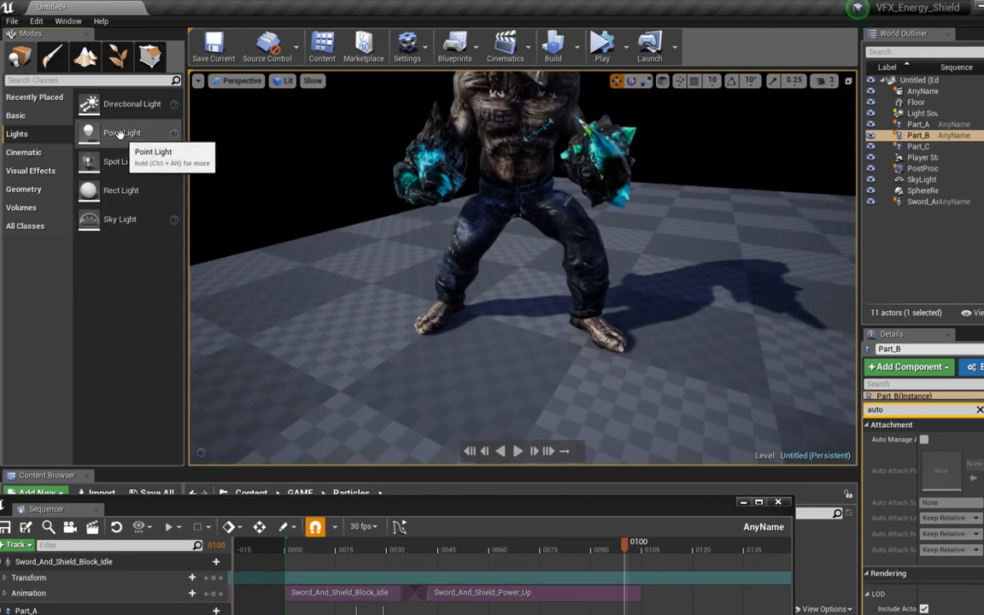
pyautogui.moveTo(122, 133); pyautogui.dragTo(510, 313)
pyautogui.moveTo(510, 314); pyautogui.dragTo(563, 299, button='right')
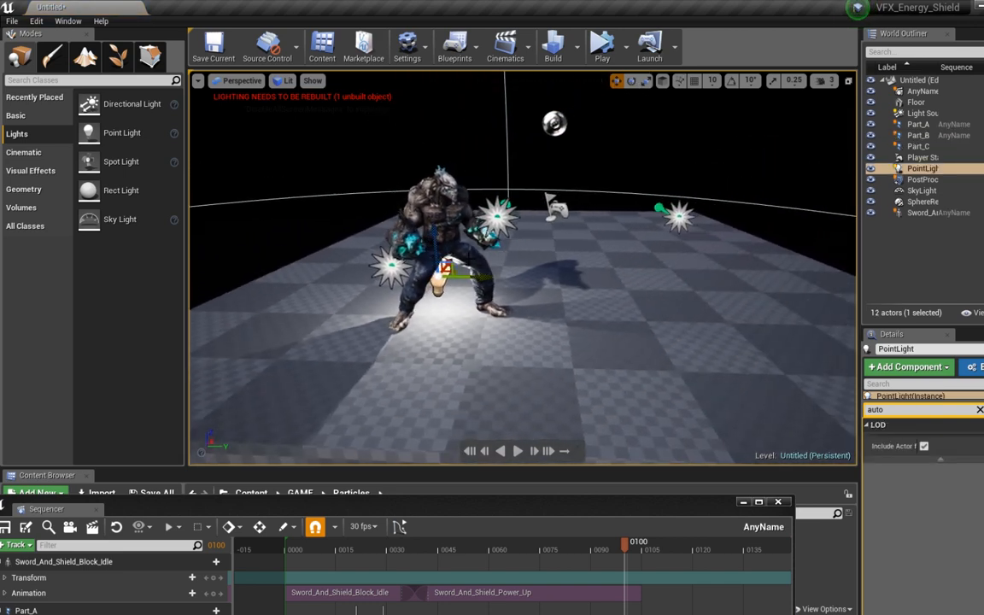
# - Move the point light up to chest height beside the character's blade arm, close to the Part_A emitter
pyautogui.moveTo(476, 275); pyautogui.dragTo(533, 301)
pyautogui.scroll(8, 534, 300)
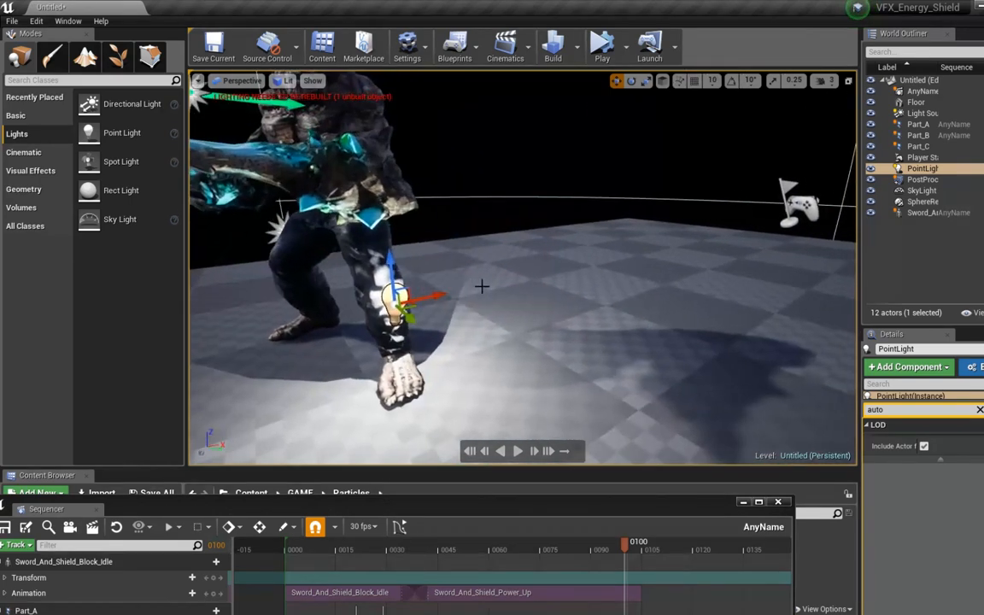
pyautogui.moveTo(439, 292); pyautogui.dragTo(400, 301)
pyautogui.moveTo(386, 347); pyautogui.dragTo(448, 347, button='right')
pyautogui.moveTo(400, 333); pyautogui.dragTo(398, 202)
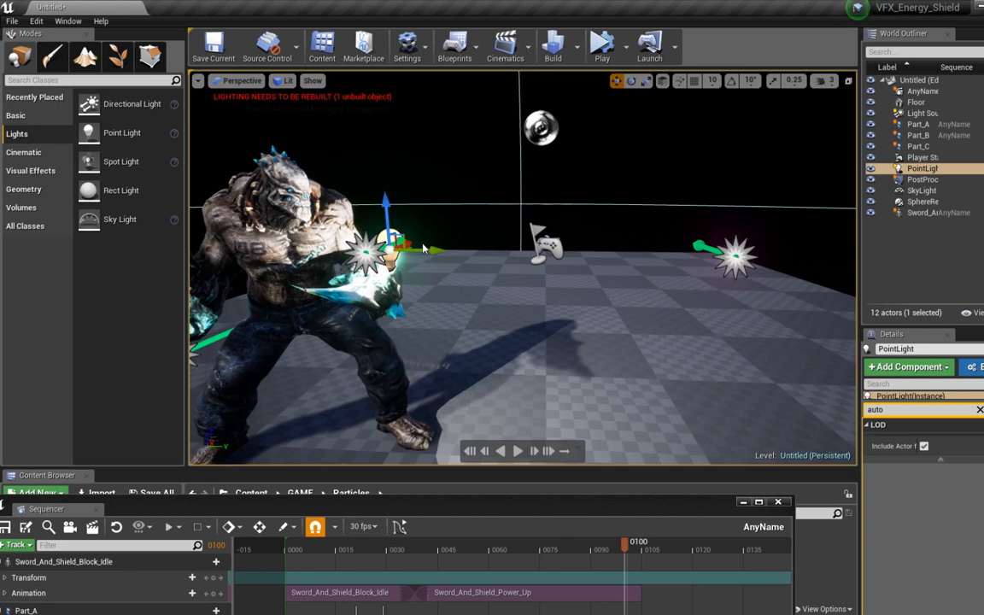
pyautogui.moveTo(423, 249); pyautogui.dragTo(460, 260)
pyautogui.moveTo(460, 260); pyautogui.dragTo(350, 255, button='right')
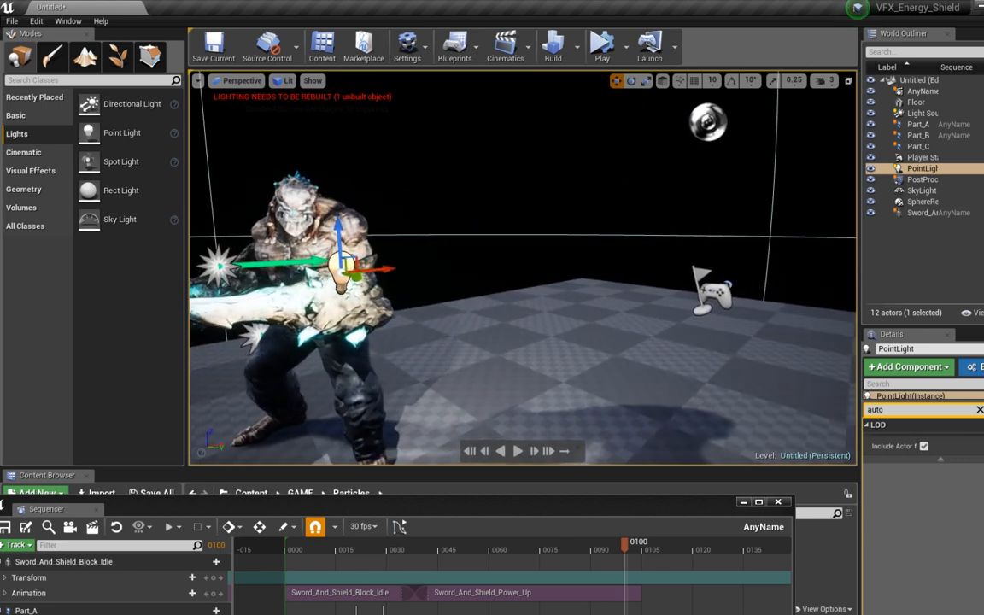
pyautogui.moveTo(390, 268); pyautogui.dragTo(274, 274)
pyautogui.moveTo(273, 274); pyautogui.dragTo(417, 286, button='right')
# - Clear the details filter and set the point light's color to a saturated magenta, hex sRGB FF26DFFF
pyautogui.click(979, 411)
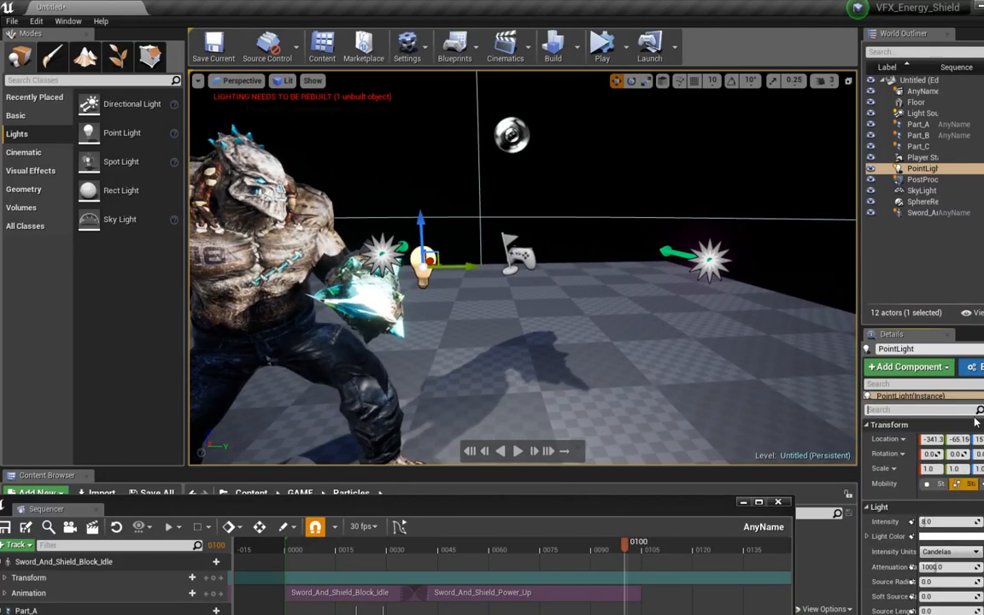
pyautogui.click(939, 536)
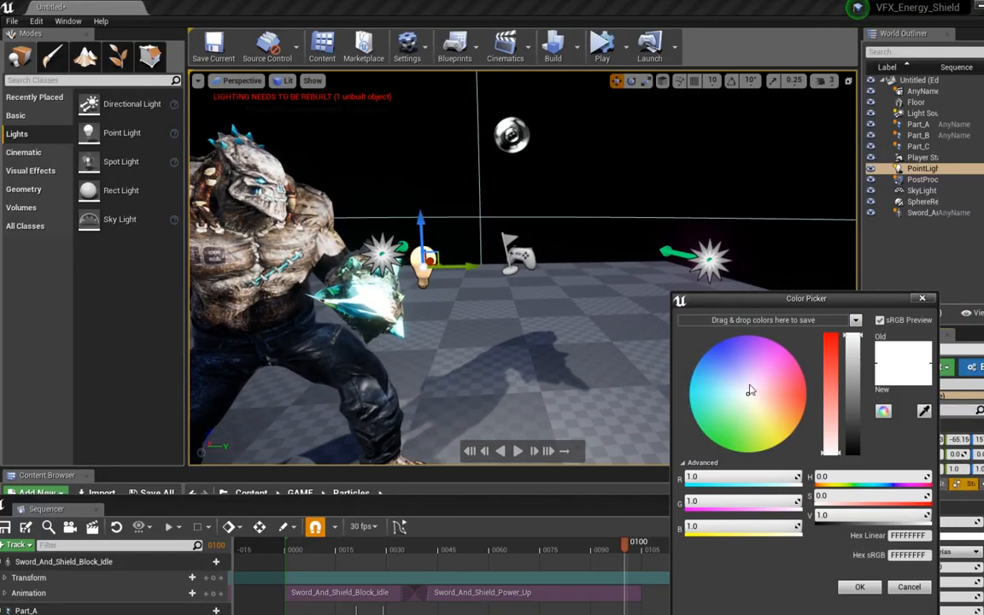
pyautogui.moveTo(762, 373); pyautogui.dragTo(774, 354)
pyautogui.moveTo(632, 333)
pyautogui.mouseDown(button='right')
pyautogui.moveTo(610, 341)
pyautogui.moveTo(637, 351)
pyautogui.mouseUp(button='right')
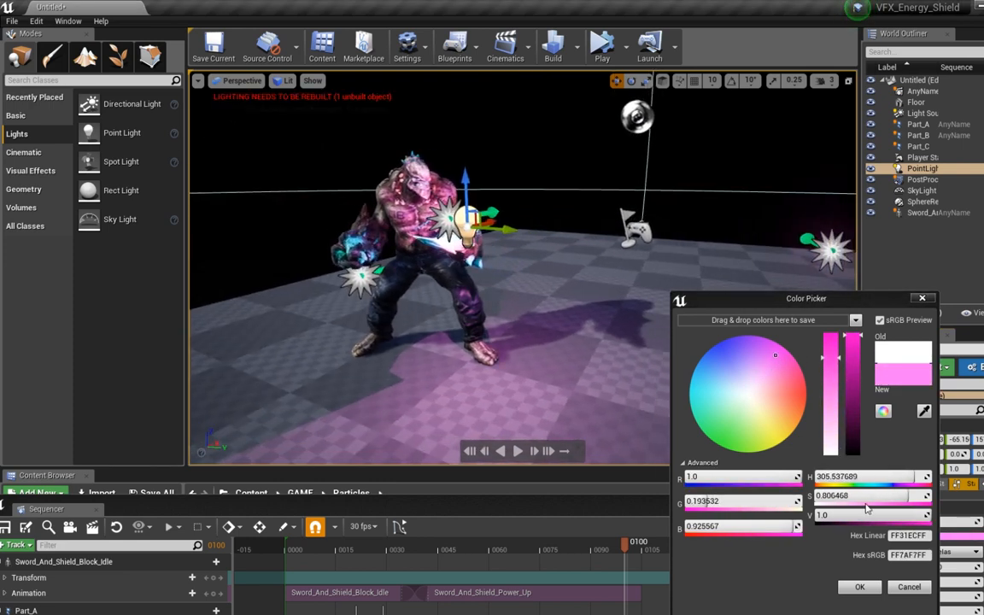
pyautogui.moveTo(785, 361); pyautogui.dragTo(791, 357)
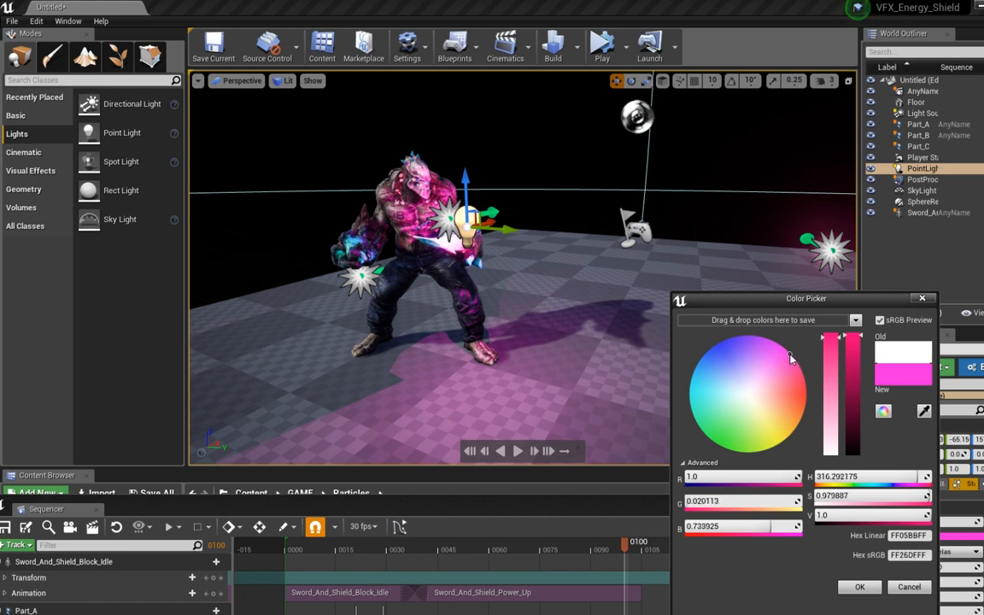
pyautogui.click(859, 588)
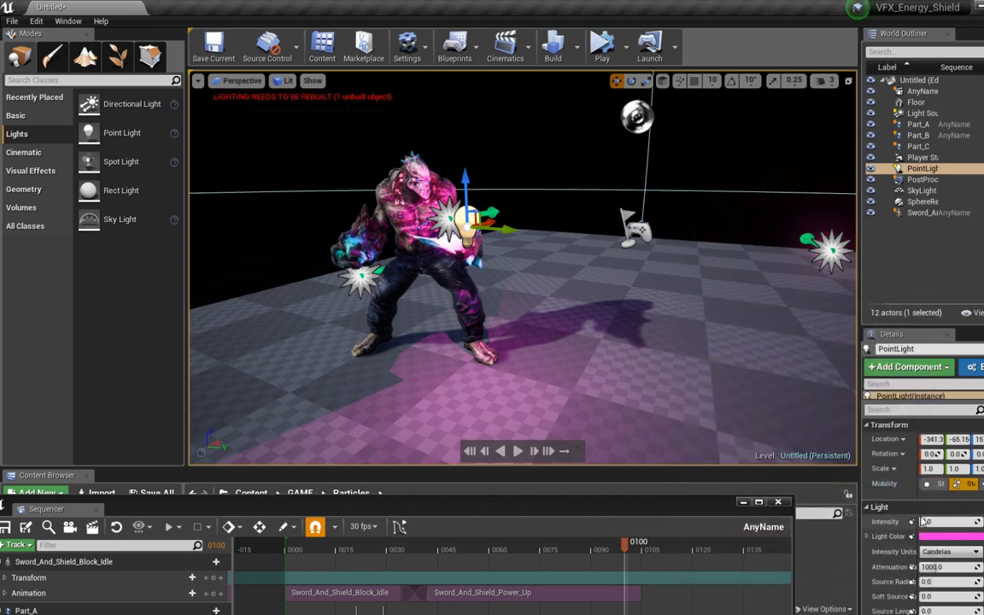
pyautogui.moveTo(504, 288)
pyautogui.mouseDown(button='right')
pyautogui.moveTo(487, 278)
pyautogui.moveTo(517, 294)
pyautogui.moveTo(500, 296)
pyautogui.mouseUp(button='right')
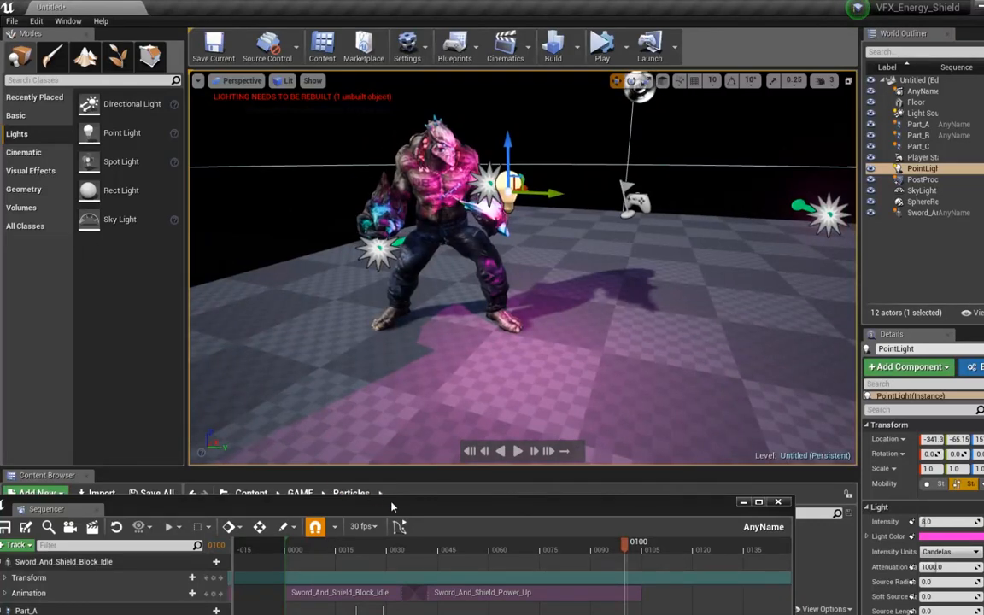
# - Add the selected PointLight to the sequence as an actor
pyautogui.moveTo(391, 507); pyautogui.dragTo(451, 371)
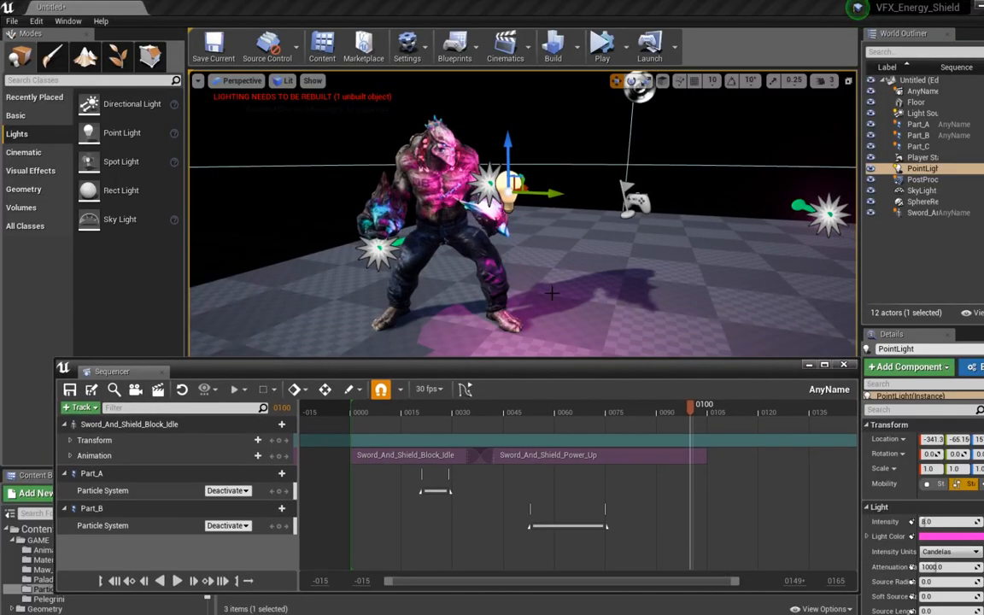
pyautogui.click(80, 408)
pyautogui.moveTo(106, 422)
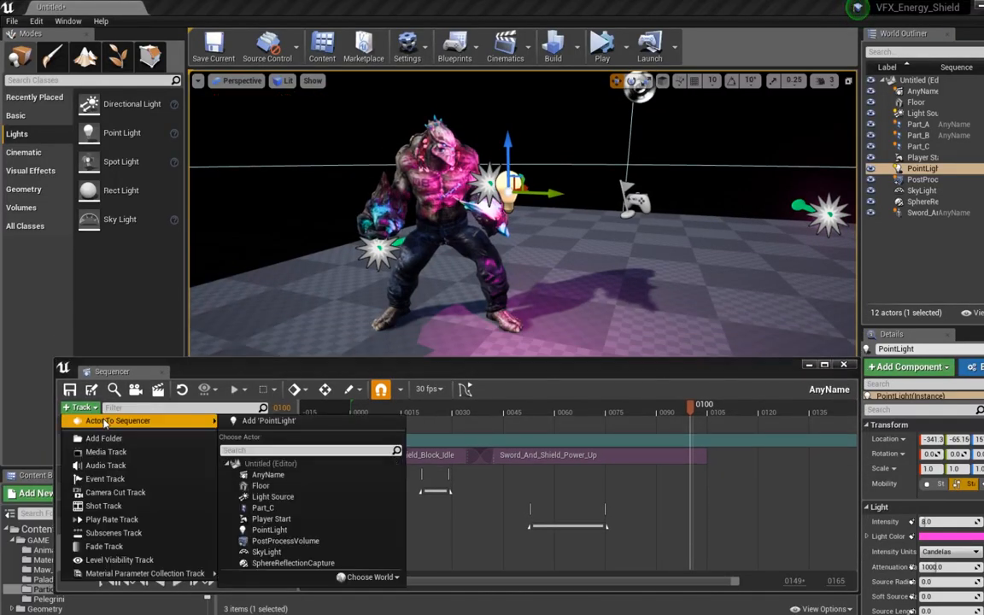
pyautogui.click(275, 421)
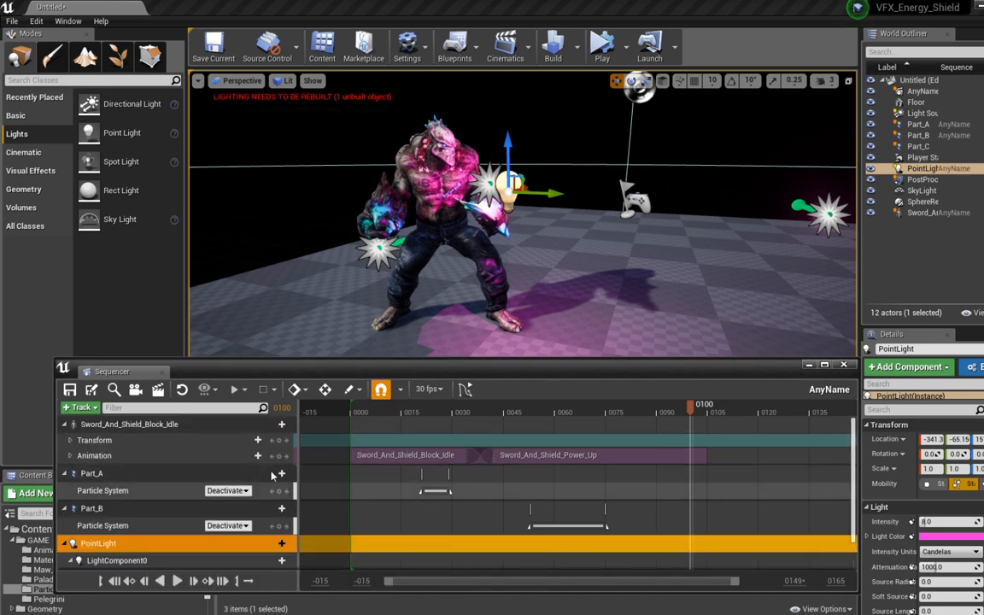
# - Set the point light's Intensity to 0 at frame 0 and key it
pyautogui.moveTo(342, 372); pyautogui.dragTo(353, 308)
pyautogui.scroll(-1, 164, 503)
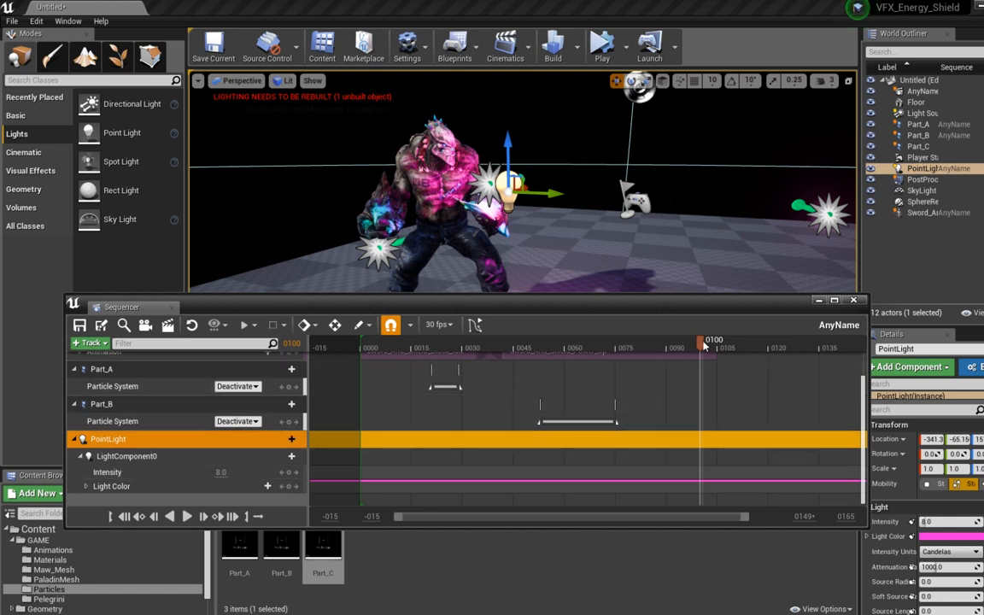
pyautogui.moveTo(704, 345); pyautogui.dragTo(332, 335)
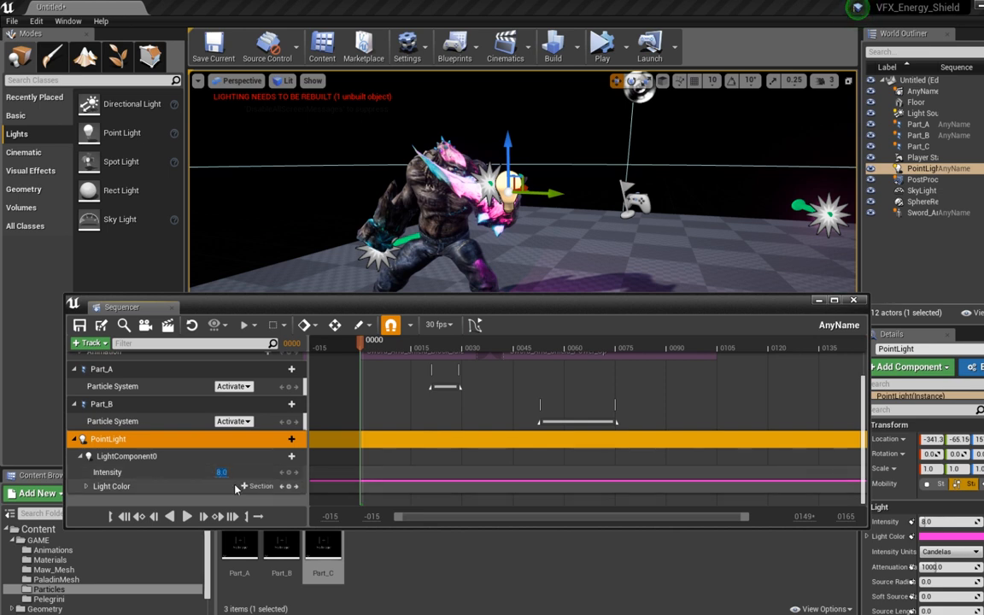
pyautogui.write('0')
pyautogui.press('Return')
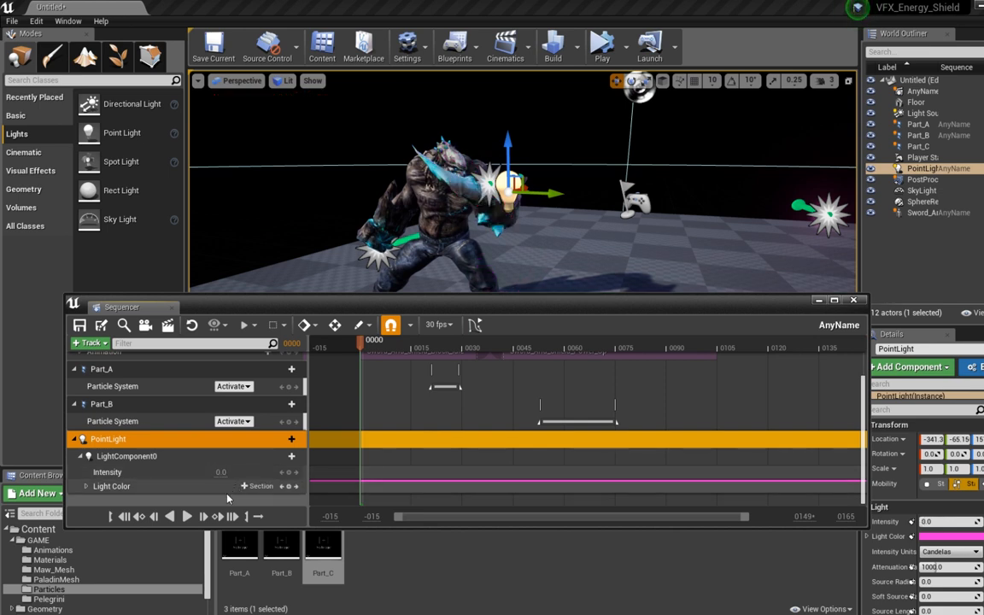
pyautogui.click(290, 473)
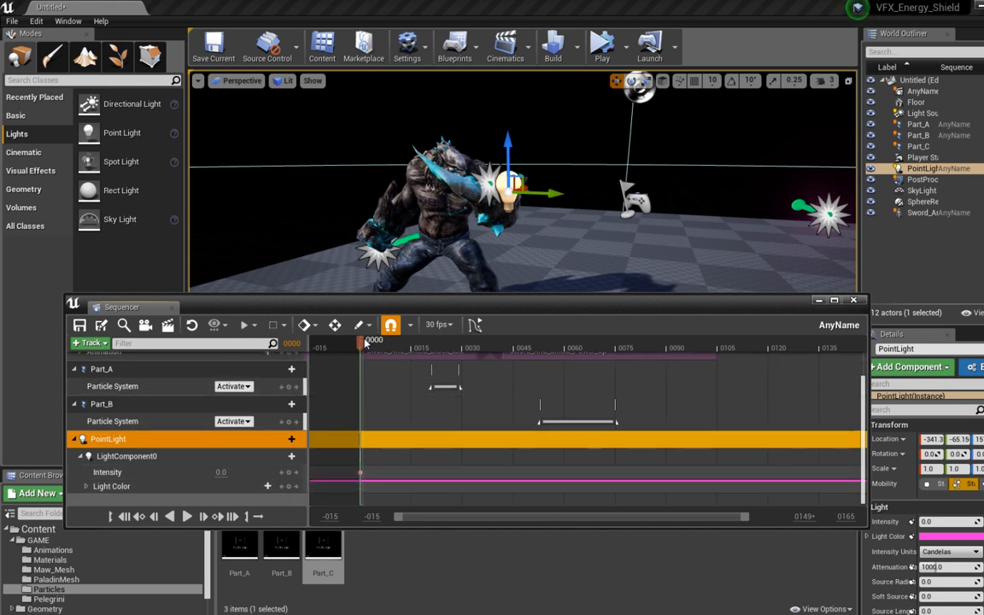
# - Key the point light's Intensity at 0 on frame 21, and set it to 20 on frame 24
pyautogui.moveTo(365, 341); pyautogui.dragTo(432, 362)
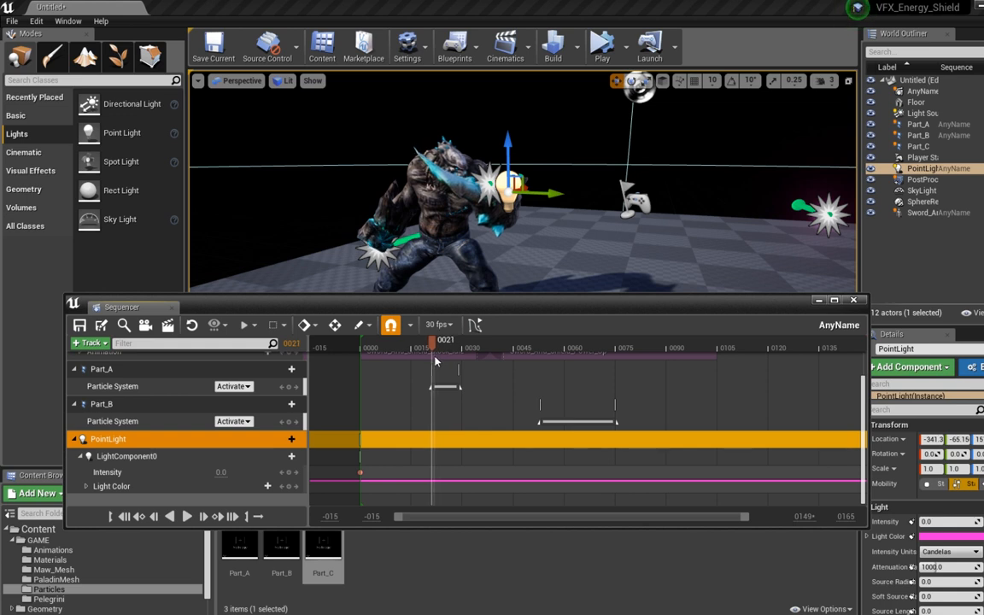
pyautogui.moveTo(435, 357); pyautogui.dragTo(439, 357)
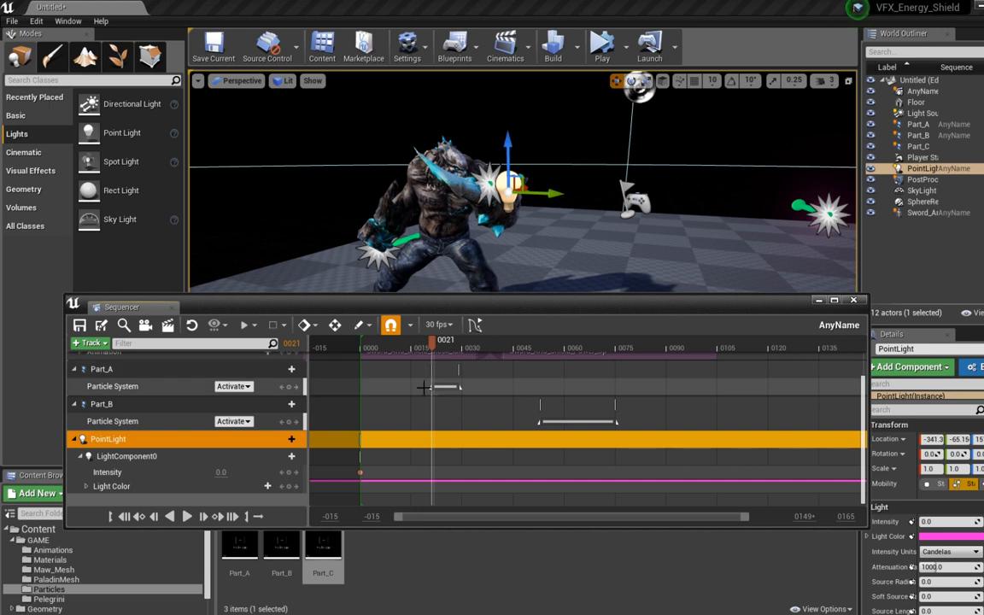
pyautogui.click(288, 472)
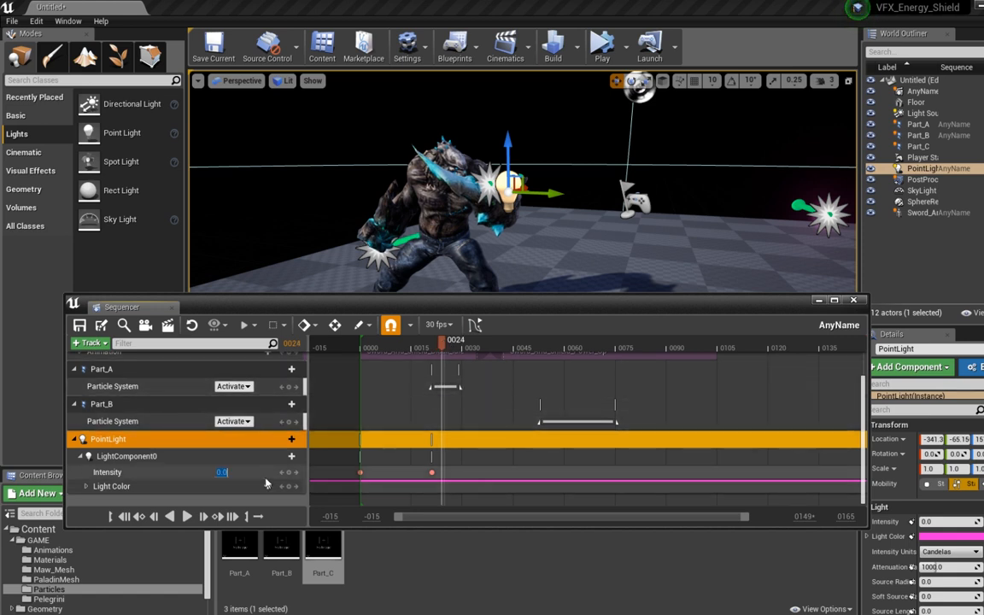
pyautogui.click(206, 503)
pyautogui.write('20')
pyautogui.press('Return')
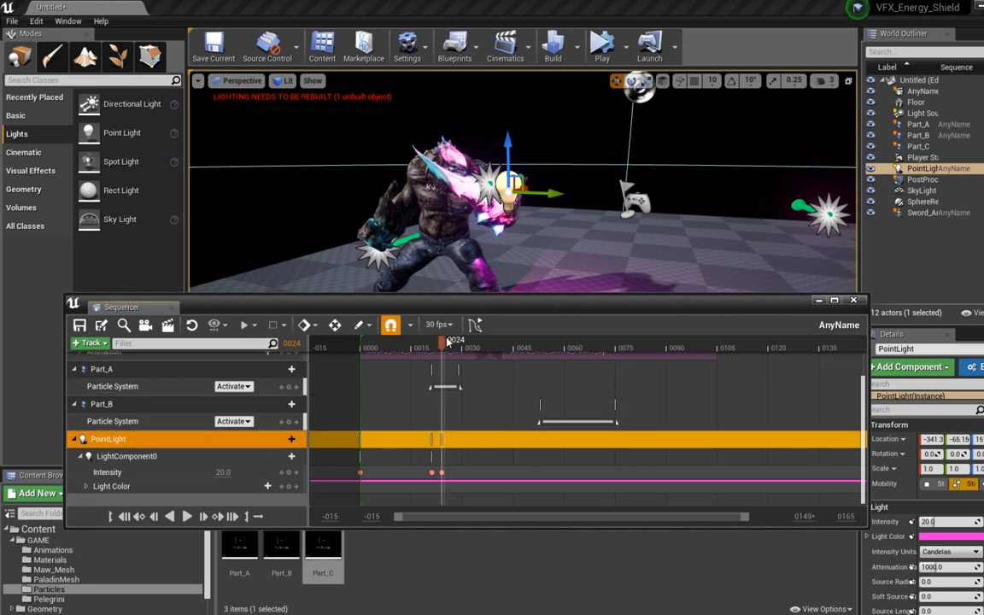
# - Hold the point light's Intensity at 20 with a key on frame 27, and set it to 0 on frame 30
pyautogui.moveTo(448, 339); pyautogui.dragTo(454, 339)
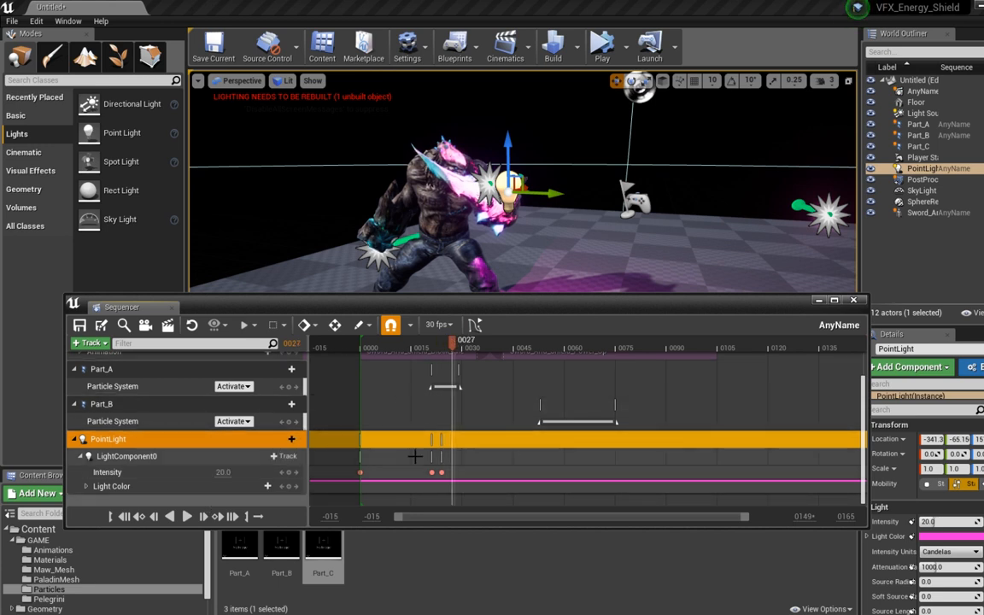
pyautogui.moveTo(745, 522); pyautogui.dragTo(670, 519)
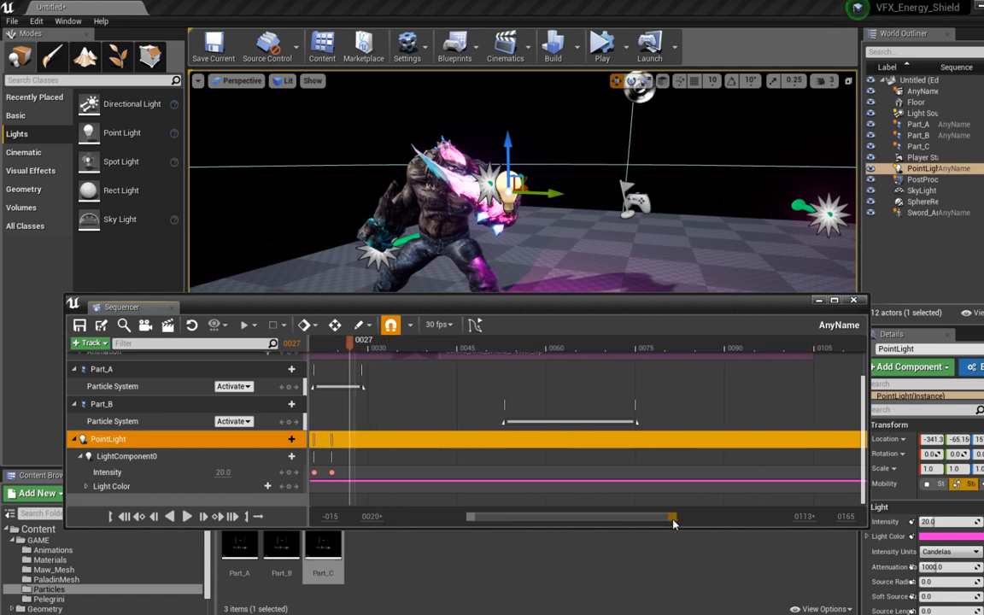
pyautogui.moveTo(523, 518); pyautogui.dragTo(477, 518)
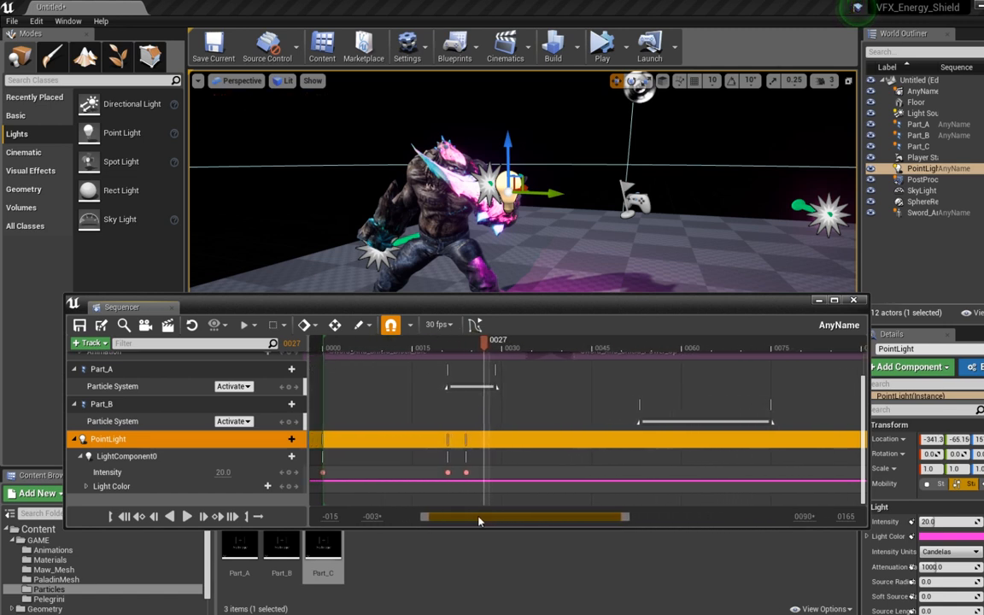
pyautogui.click(289, 486)
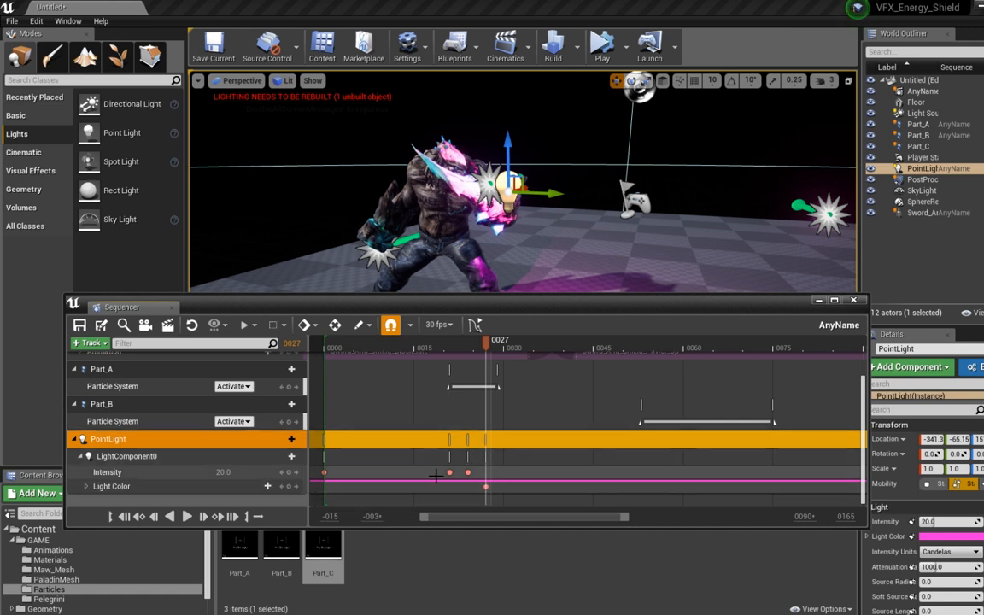
pyautogui.hotkey('ctrl', 'z')
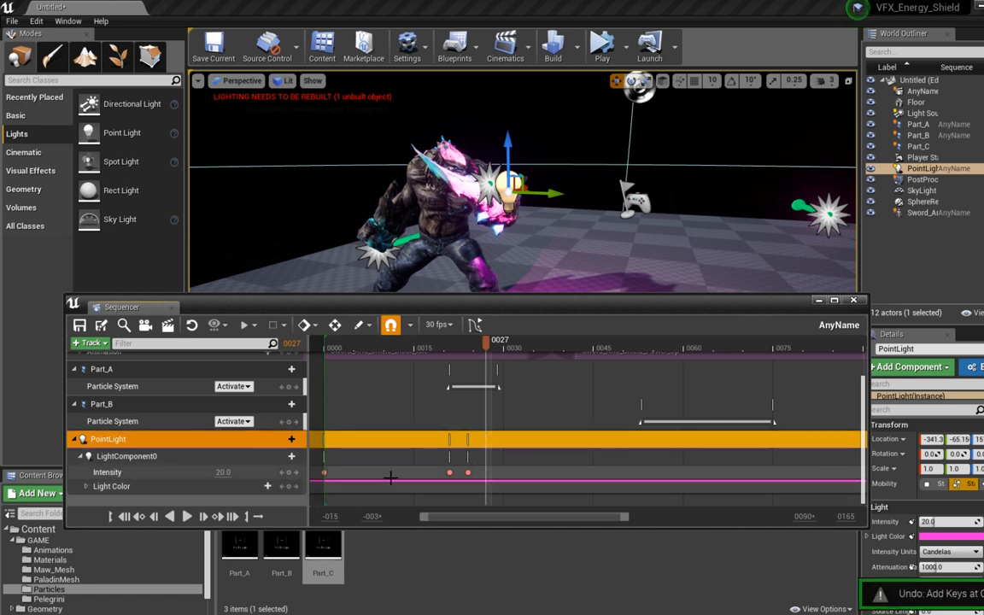
pyautogui.click(289, 473)
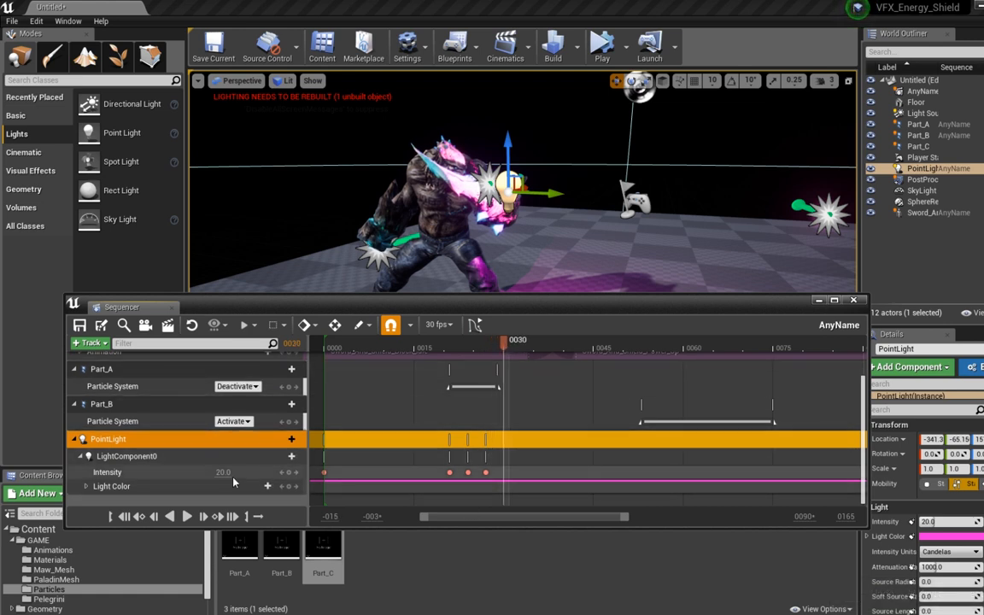
pyautogui.write('0')
pyautogui.press('Return')
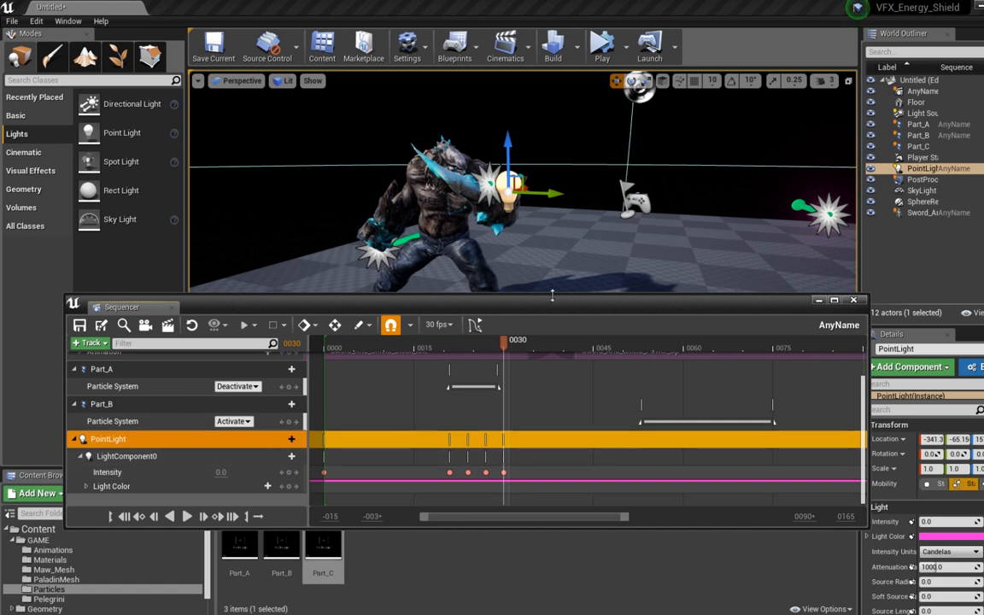
# - Play the sequence from the start with the editor icons hidden to check the magenta light's timing
pyautogui.moveTo(503, 344); pyautogui.dragTo(439, 363)
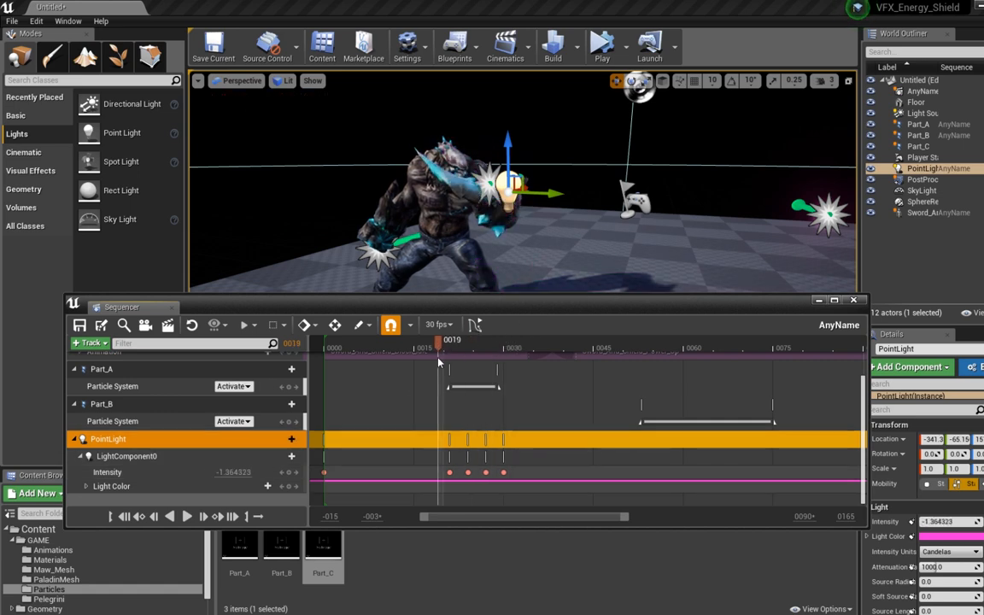
pyautogui.moveTo(498, 316); pyautogui.dragTo(474, 478)
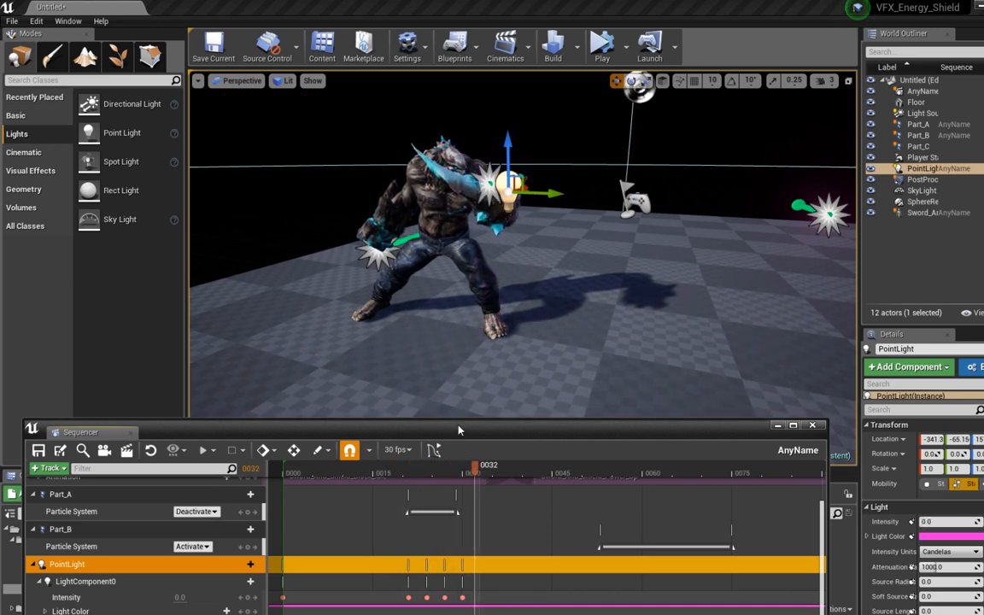
pyautogui.moveTo(459, 430); pyautogui.dragTo(429, 525)
pyautogui.moveTo(481, 415)
pyautogui.mouseDown(button='right')
pyautogui.moveTo(471, 437)
pyautogui.moveTo(471, 419)
pyautogui.mouseUp(button='right')
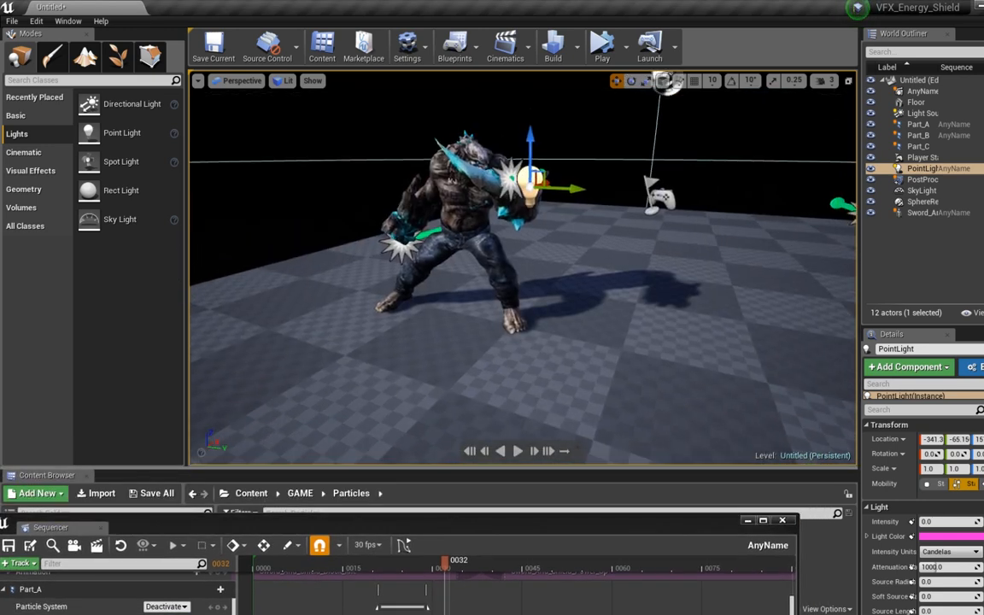
pyautogui.press('g')
pyautogui.click(472, 456)
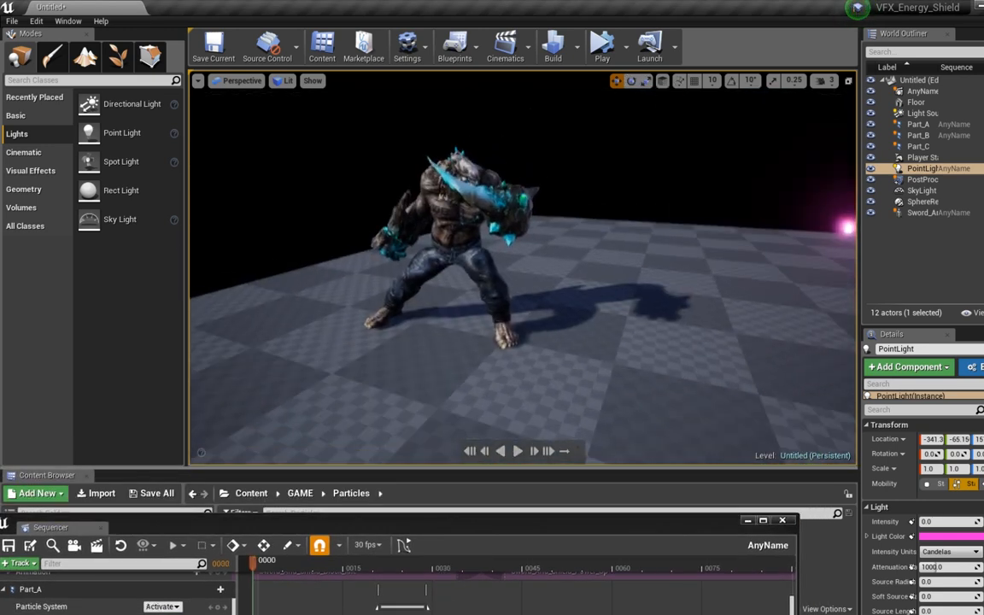
pyautogui.click(517, 454)
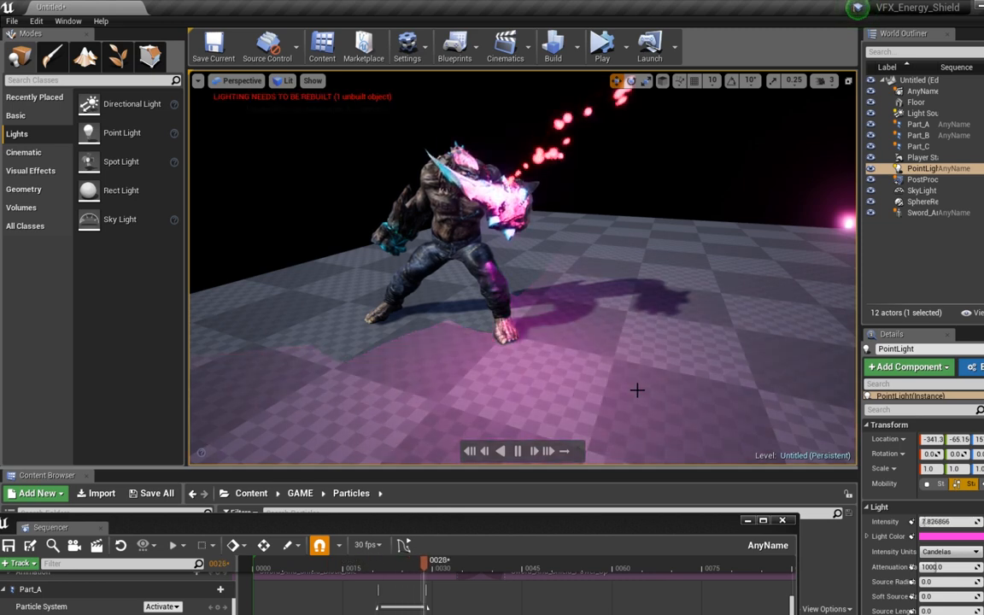
pyautogui.click(518, 454)
pyautogui.moveTo(442, 474); pyautogui.dragTo(555, 343)
pyautogui.click(823, 61)
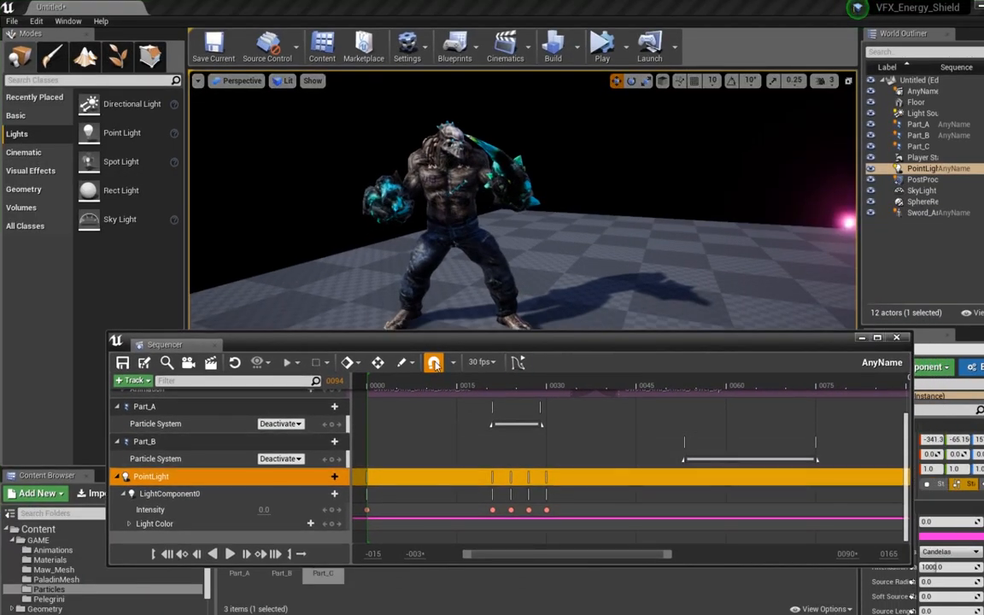
# - Add a second point light to the level and place it beside the character's front leg, just below the particle emitter there
pyautogui.moveTo(455, 346); pyautogui.dragTo(405, 470)
pyautogui.moveTo(122, 132); pyautogui.dragTo(457, 305)
pyautogui.press('g')
pyautogui.moveTo(457, 304); pyautogui.dragTo(432, 293, button='right')
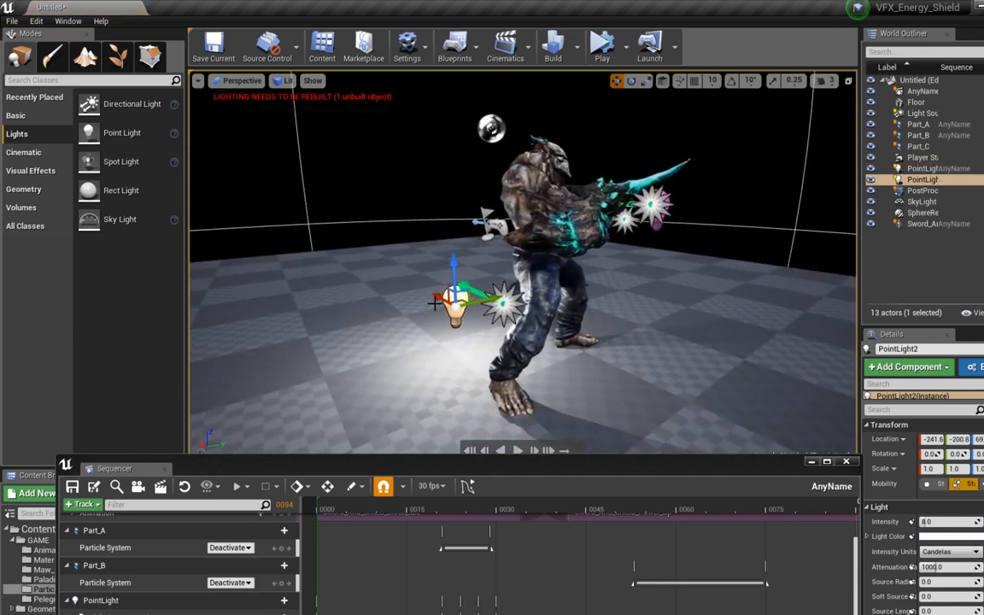
pyautogui.moveTo(436, 300); pyautogui.dragTo(518, 344)
pyautogui.moveTo(519, 344)
pyautogui.mouseDown(button='right')
pyautogui.moveTo(486, 341)
pyautogui.moveTo(519, 344)
pyautogui.mouseUp(button='right')
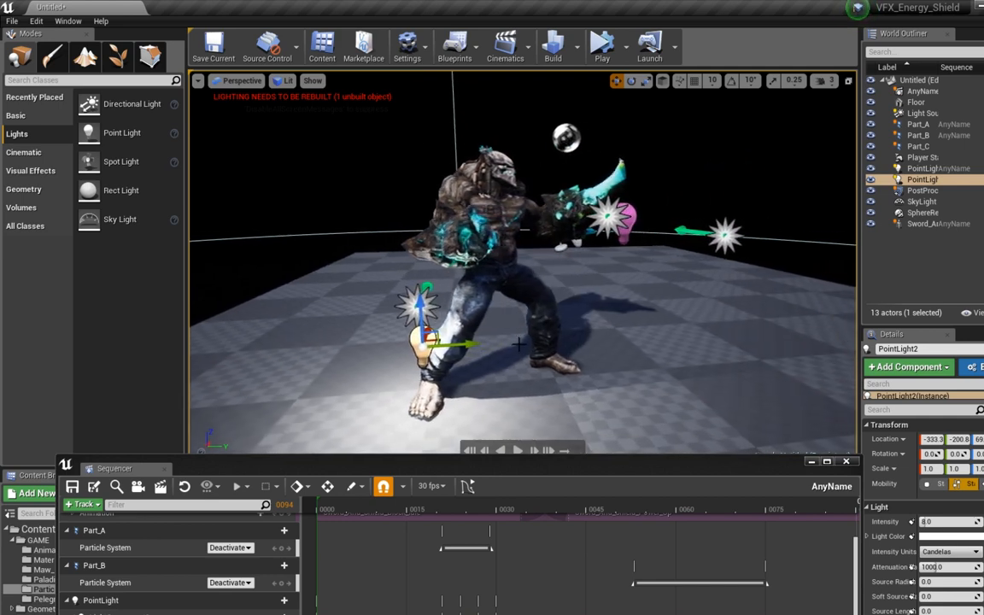
pyautogui.moveTo(468, 345); pyautogui.dragTo(443, 347)
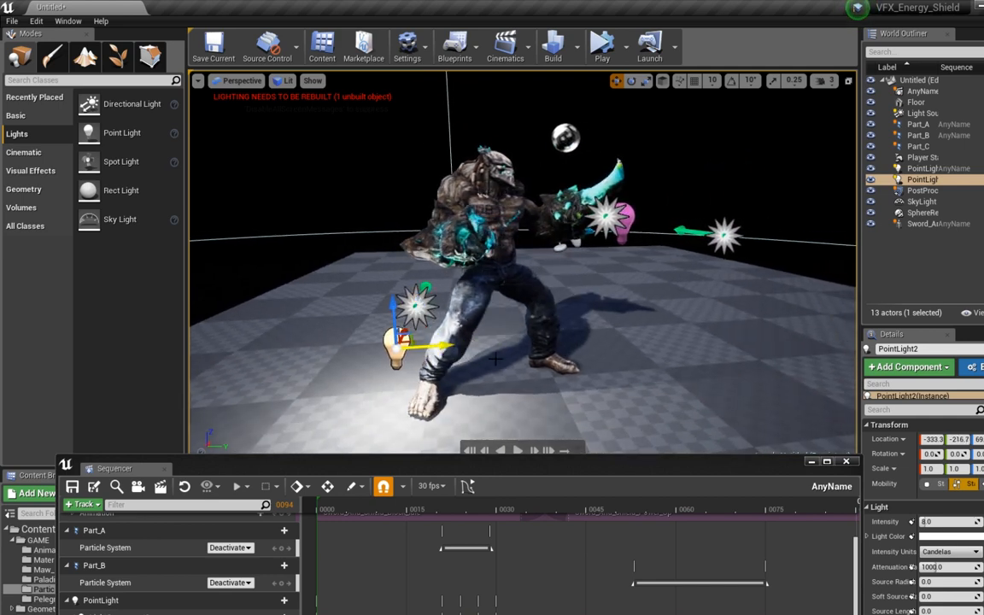
# - Set the second point light's color to a saturated sky blue, hex sRGB 00CBFFFF
pyautogui.click(933, 536)
pyautogui.moveTo(694, 377); pyautogui.dragTo(687, 373)
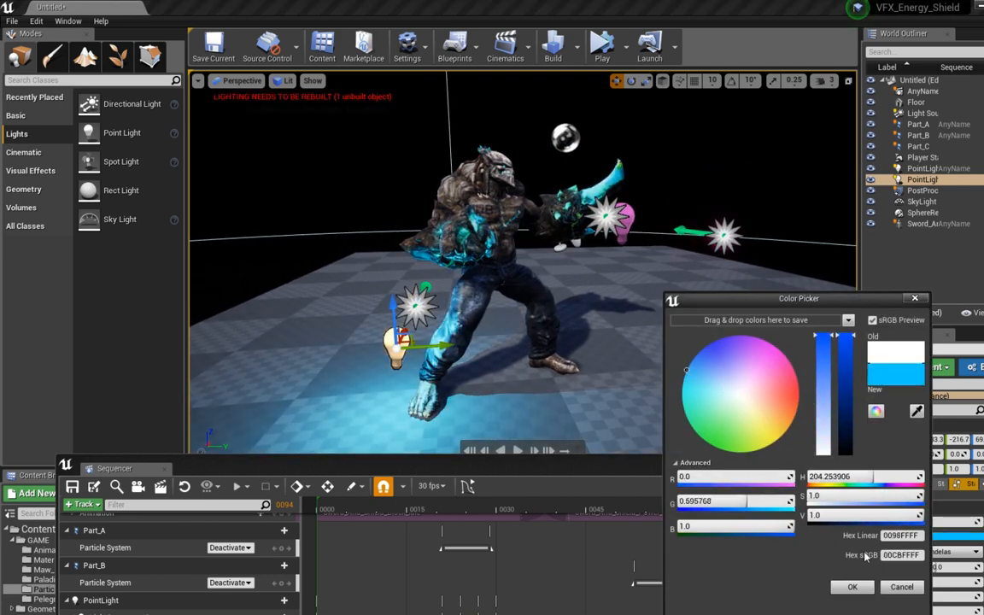
pyautogui.click(846, 588)
# - Add the selected PointLight2 to the sequence as an actor and key its Intensity at 0 on frame 0
pyautogui.moveTo(522, 472); pyautogui.dragTo(591, 261)
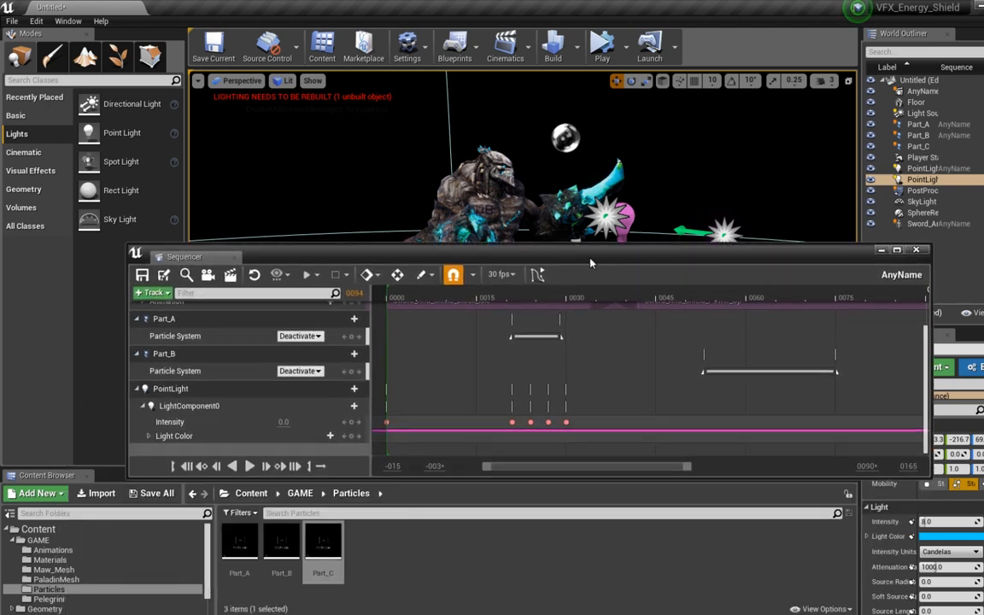
pyautogui.click(154, 292)
pyautogui.moveTo(176, 305)
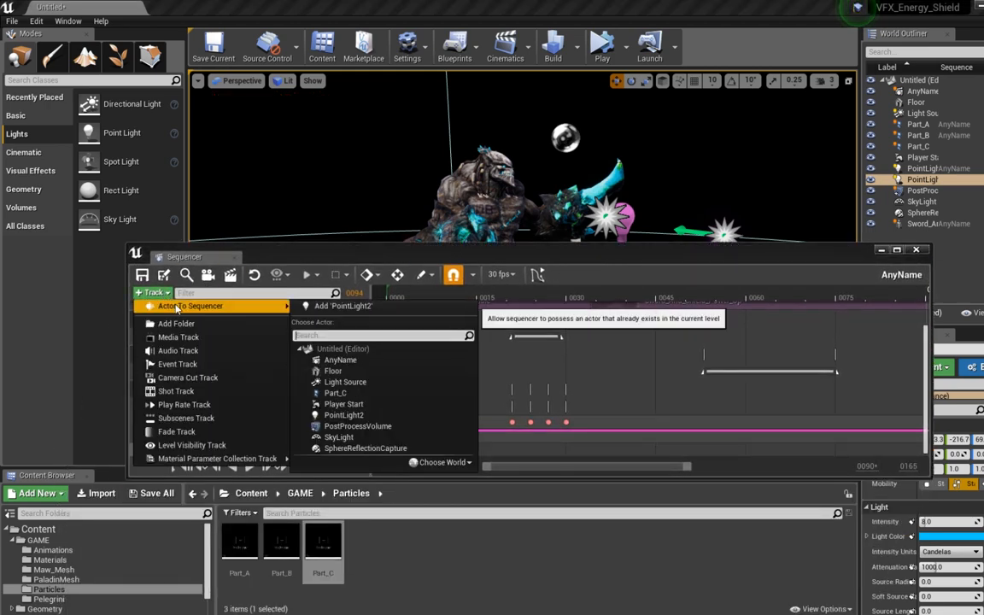
pyautogui.click(342, 305)
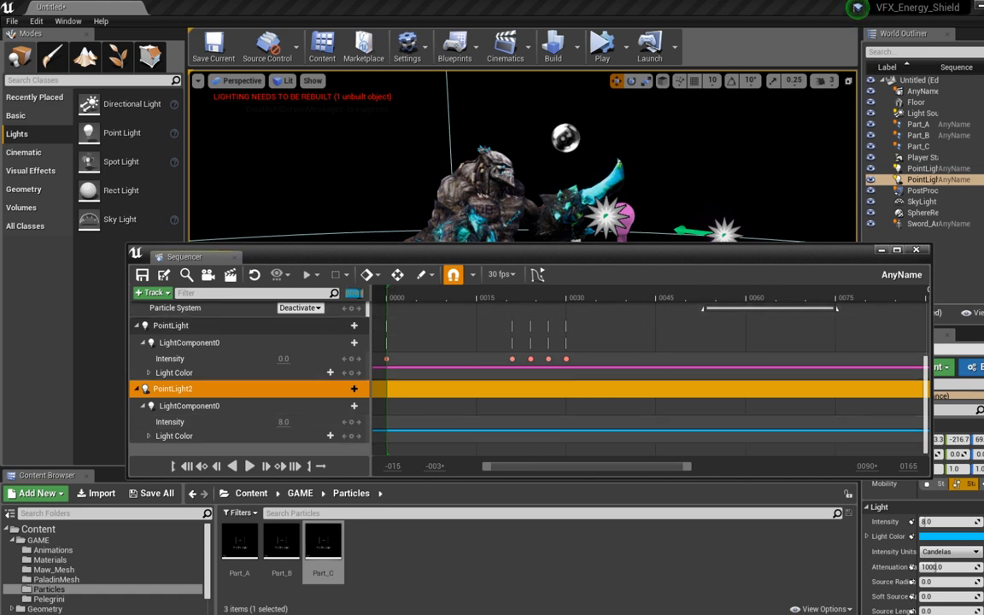
pyautogui.click(388, 293)
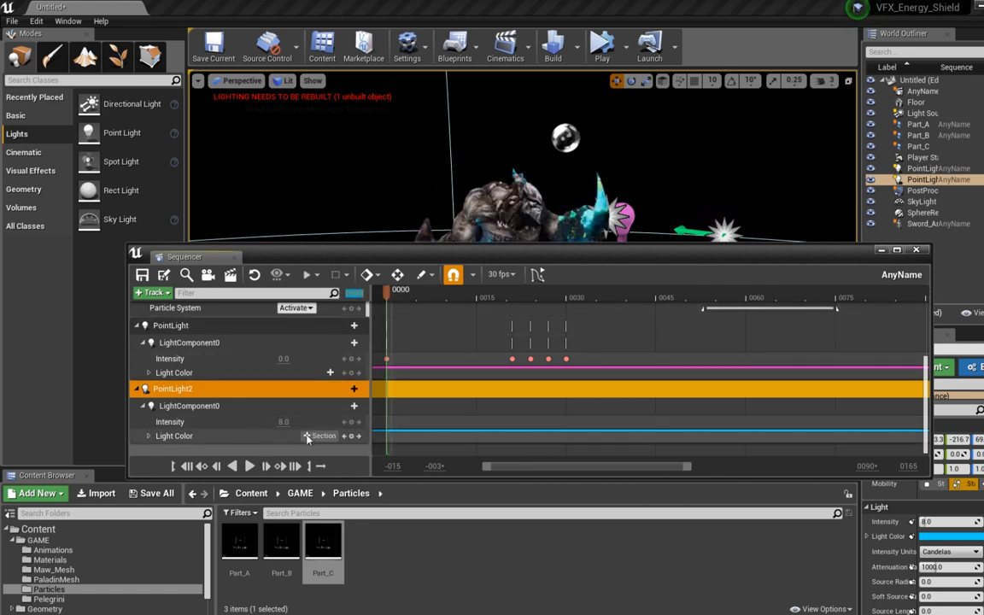
pyautogui.press('Return')
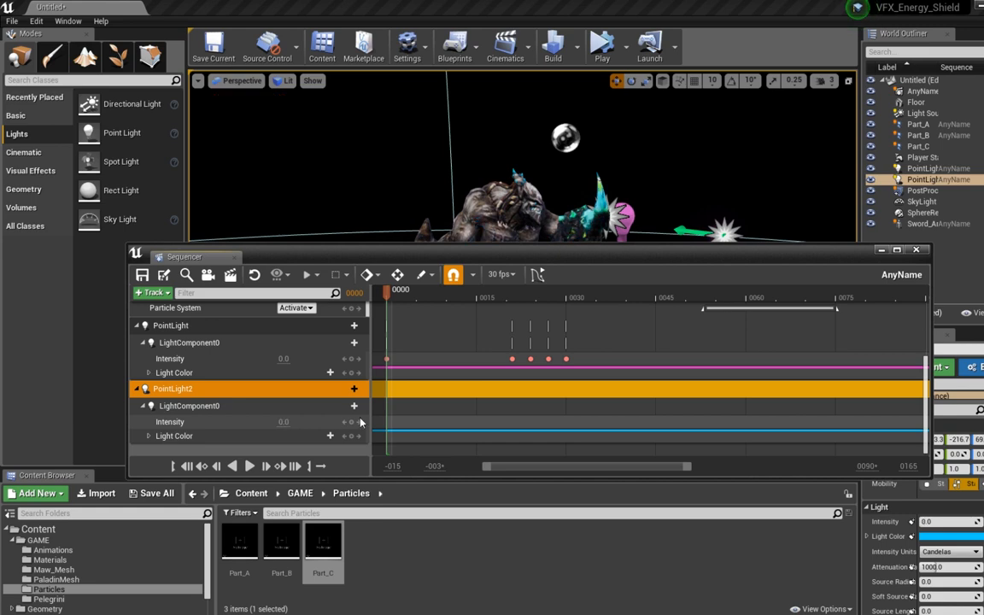
pyautogui.moveTo(480, 261); pyautogui.dragTo(346, 393)
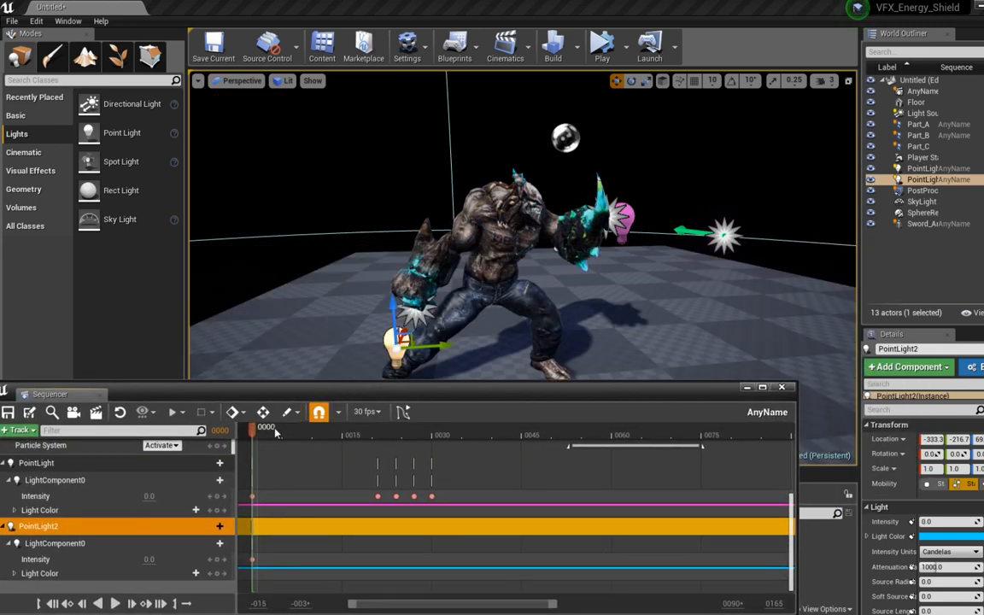
# - Key PointLight2's Intensity at 0 on frame 52, and set it to 40 on frame 54
pyautogui.moveTo(253, 431); pyautogui.dragTo(568, 427)
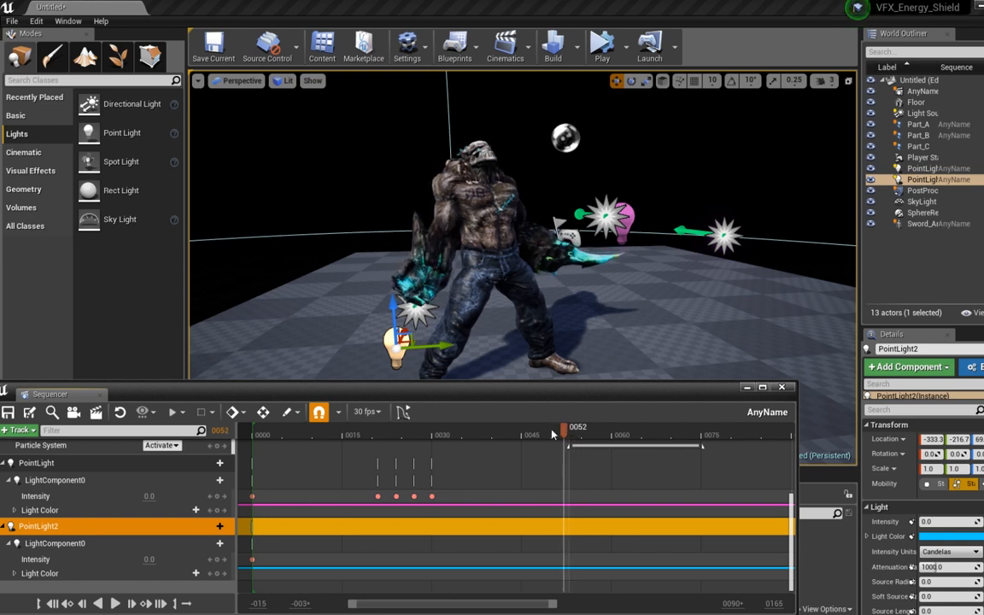
pyautogui.click(218, 561)
pyautogui.moveTo(564, 436); pyautogui.dragTo(575, 435)
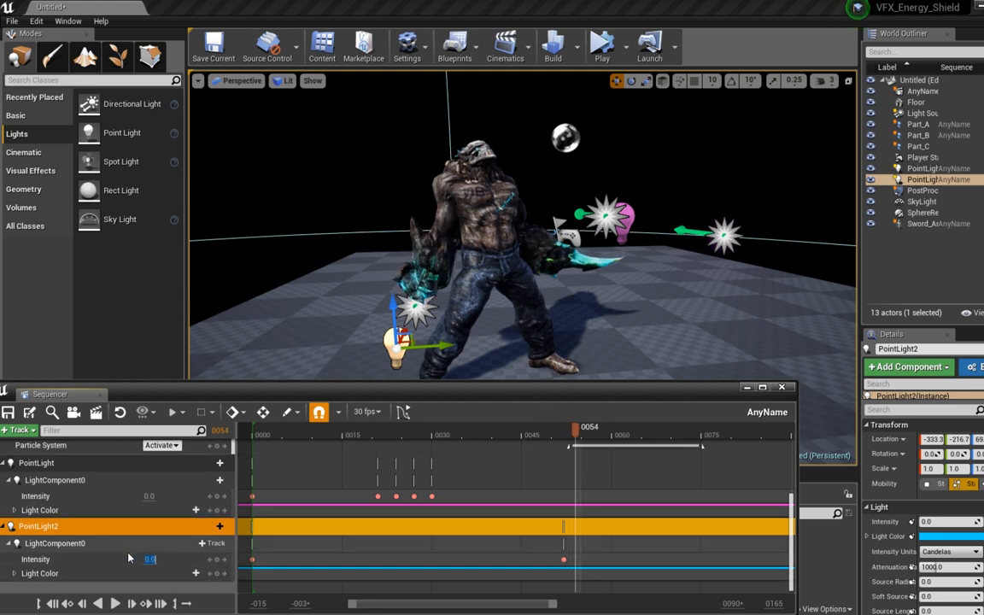
pyautogui.press('Return')
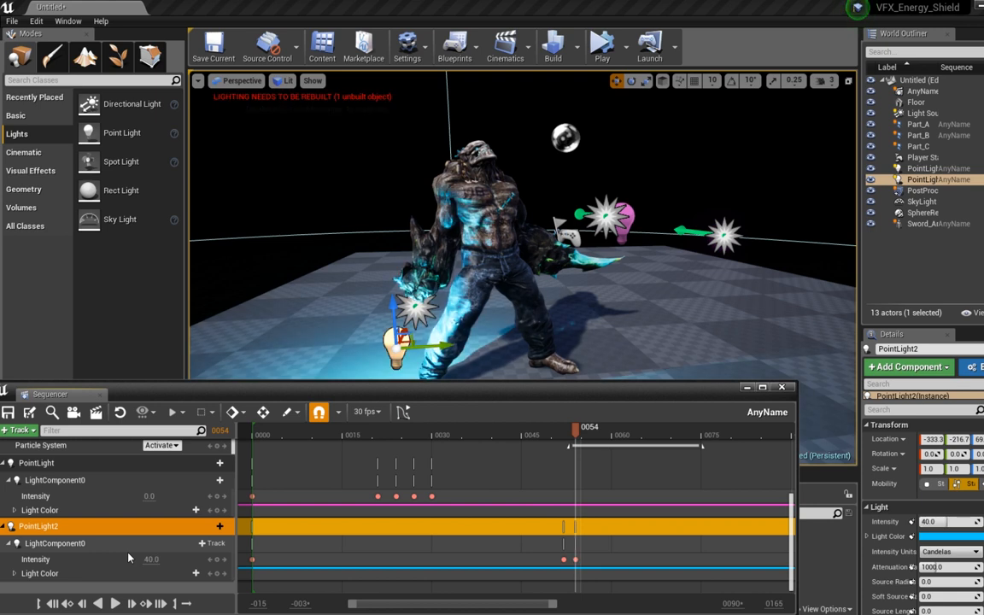
# - Hold PointLight2's Intensity at 40 with a key on frame 72, and set it to 0 on frame 76
pyautogui.moveTo(578, 436); pyautogui.dragTo(672, 442)
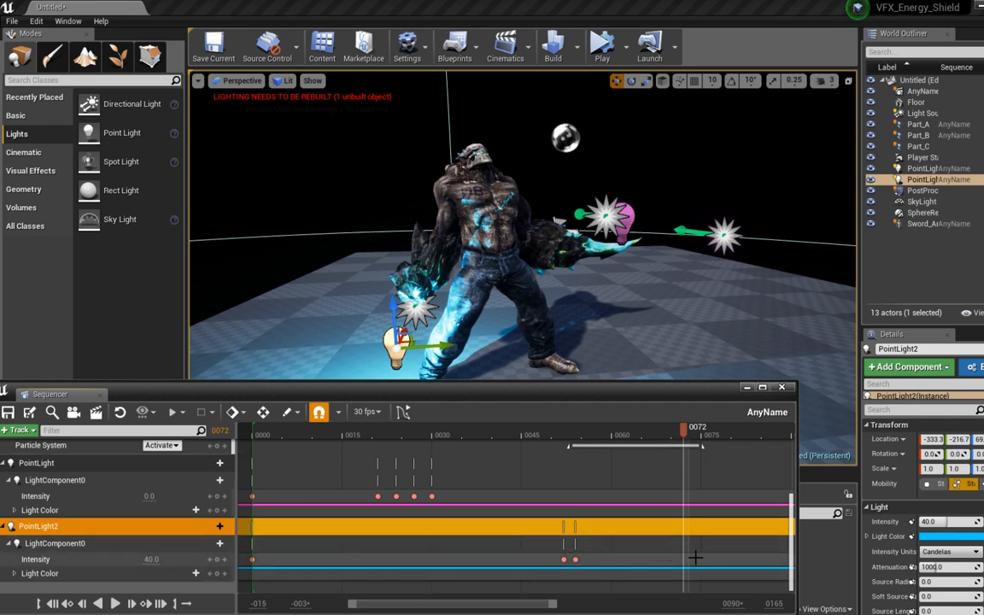
pyautogui.click(217, 560)
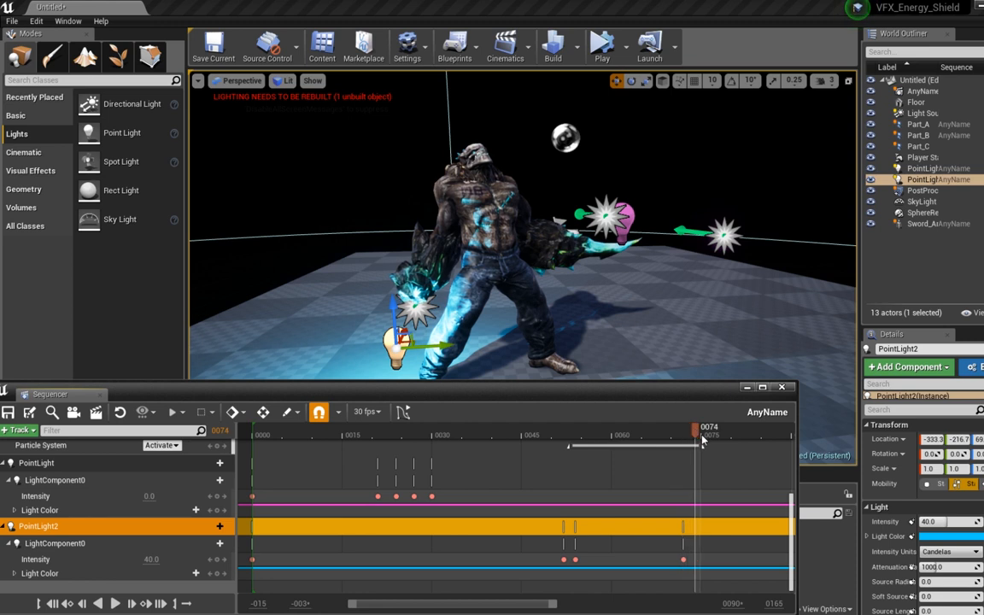
pyautogui.moveTo(702, 438); pyautogui.dragTo(709, 437)
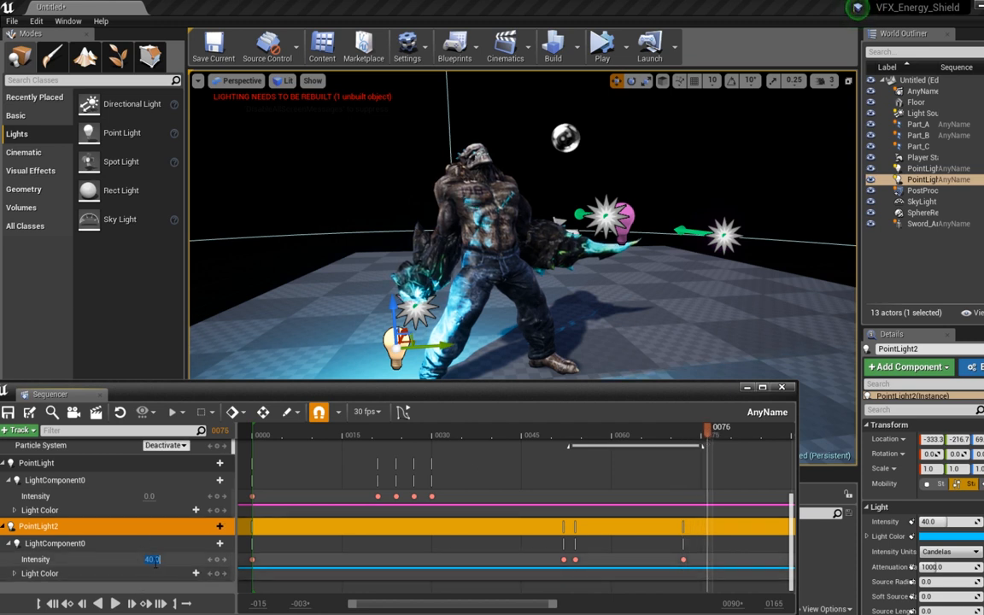
pyautogui.press('Return')
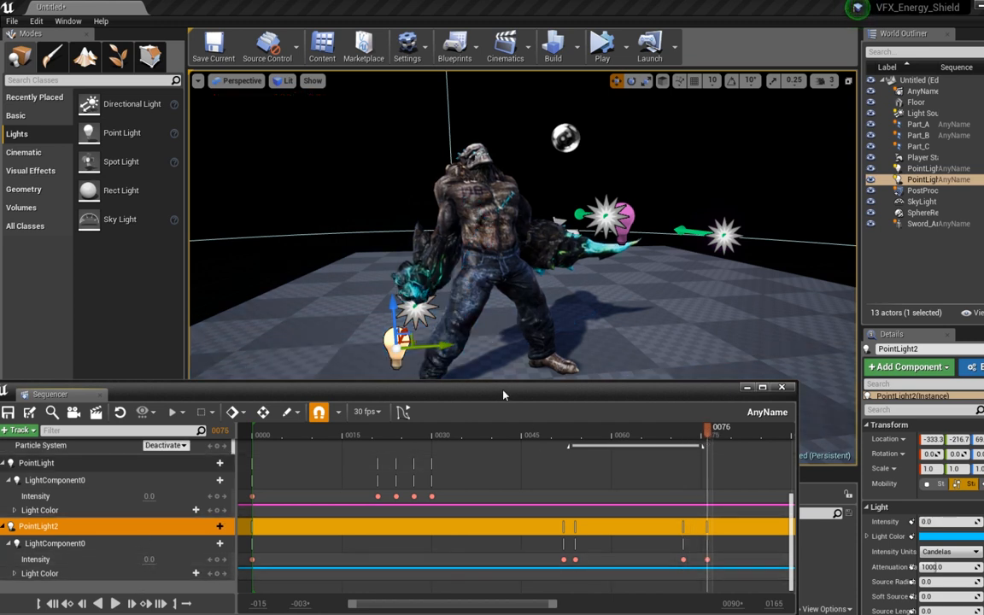
pyautogui.moveTo(504, 394); pyautogui.dragTo(489, 475)
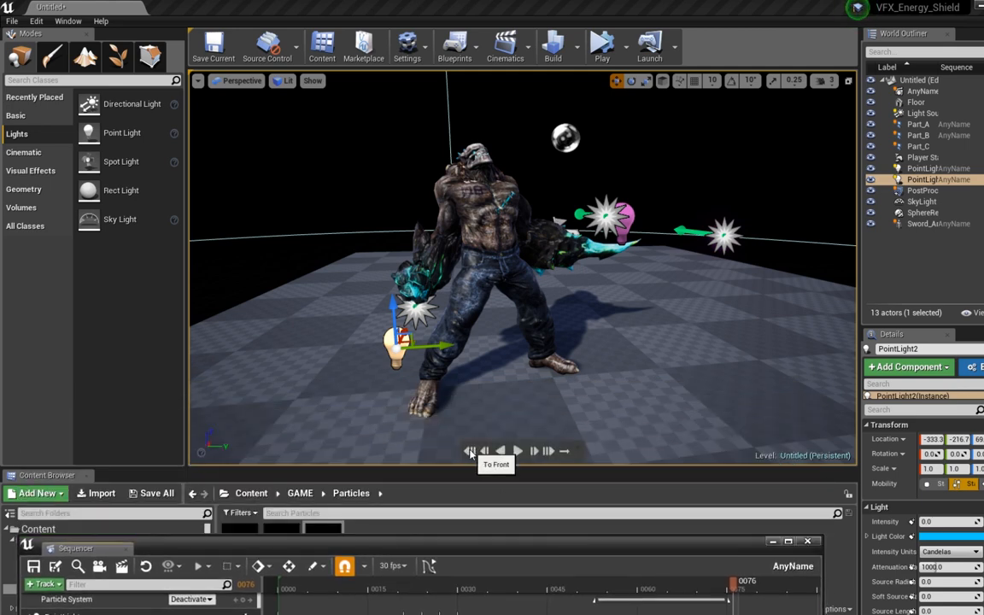
# - Play the sequence from the first frame and examine the character, effects and lights from several angles
pyautogui.click(470, 452)
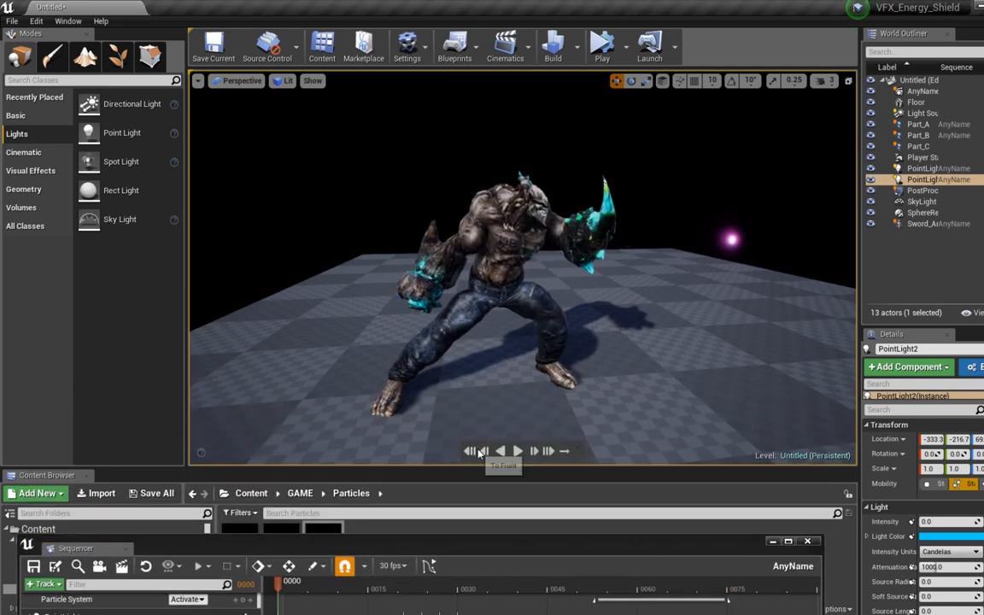
pyautogui.click(518, 451)
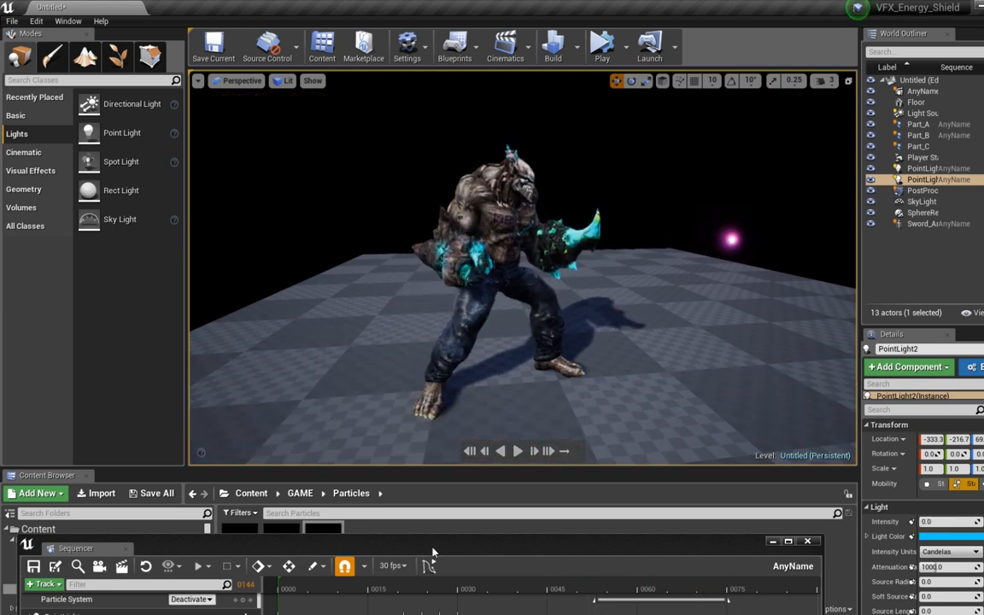
pyautogui.moveTo(432, 552); pyautogui.dragTo(443, 479)
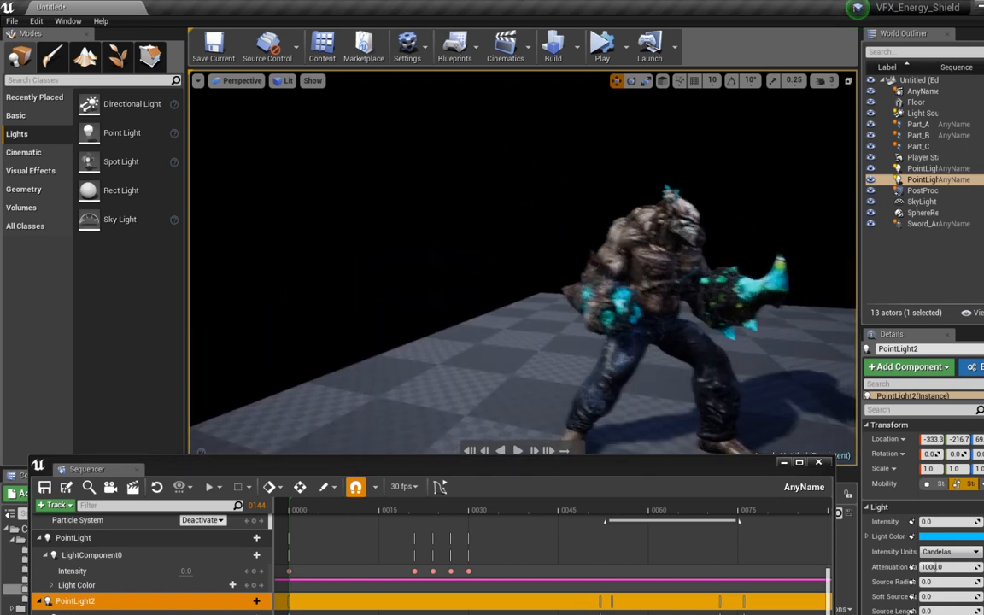
pyautogui.moveTo(522, 273); pyautogui.dragTo(597, 278, button='right')
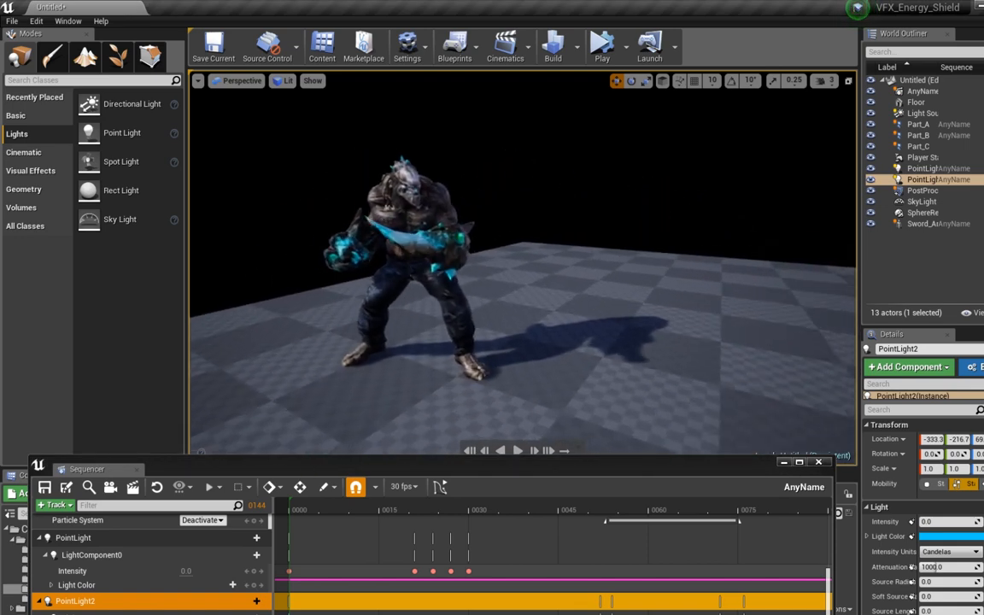
pyautogui.moveTo(523, 363)
pyautogui.mouseDown(button='right')
pyautogui.moveTo(512, 363)
pyautogui.moveTo(523, 363)
pyautogui.moveTo(525, 342)
pyautogui.moveTo(514, 344)
pyautogui.moveTo(525, 346)
pyautogui.mouseUp(button='right')
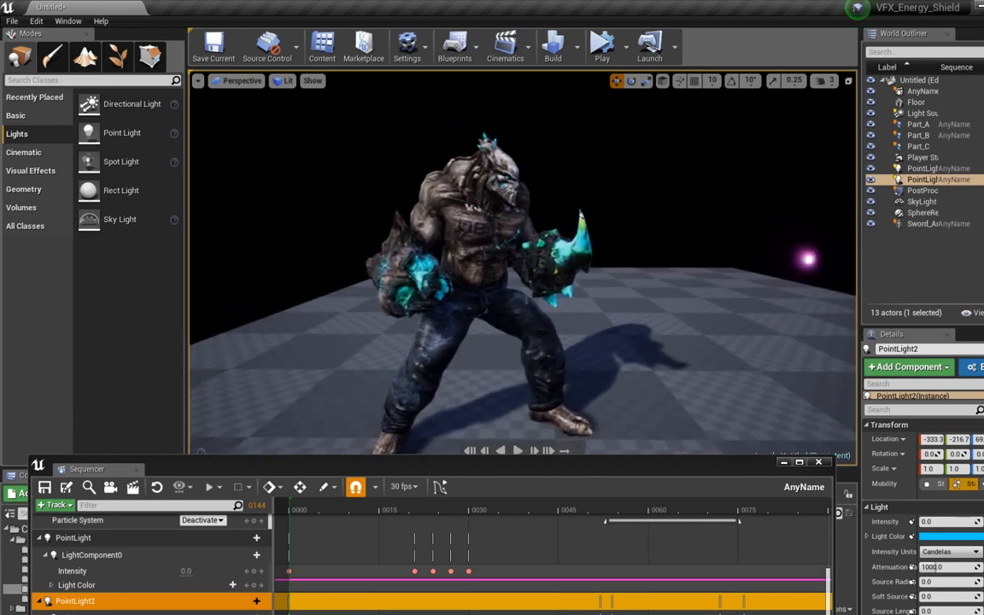
pyautogui.moveTo(489, 295)
pyautogui.mouseDown(button='right')
pyautogui.moveTo(504, 299)
pyautogui.moveTo(489, 287)
pyautogui.mouseUp(button='right')
pyautogui.press('g')
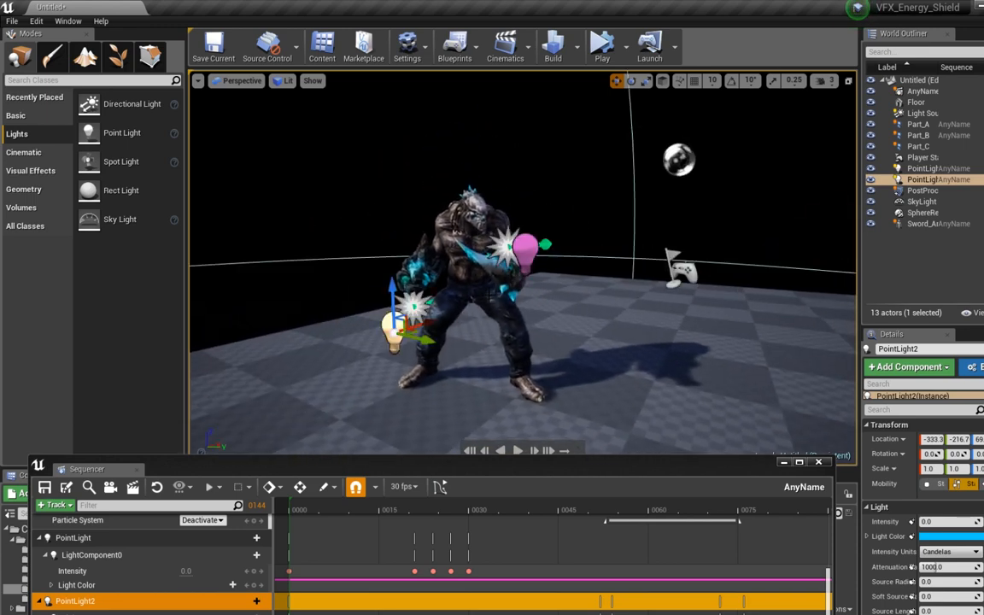
# - Close the Sequencer window to return to the level with both point lights in view
pyautogui.moveTo(657, 474); pyautogui.dragTo(652, 569)
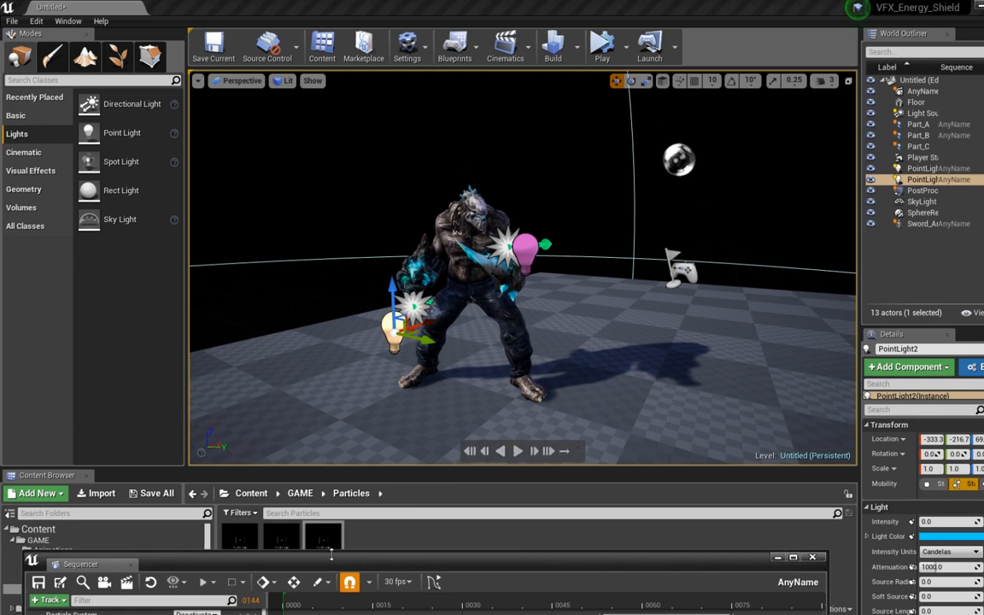
pyautogui.moveTo(399, 568); pyautogui.dragTo(448, 161)
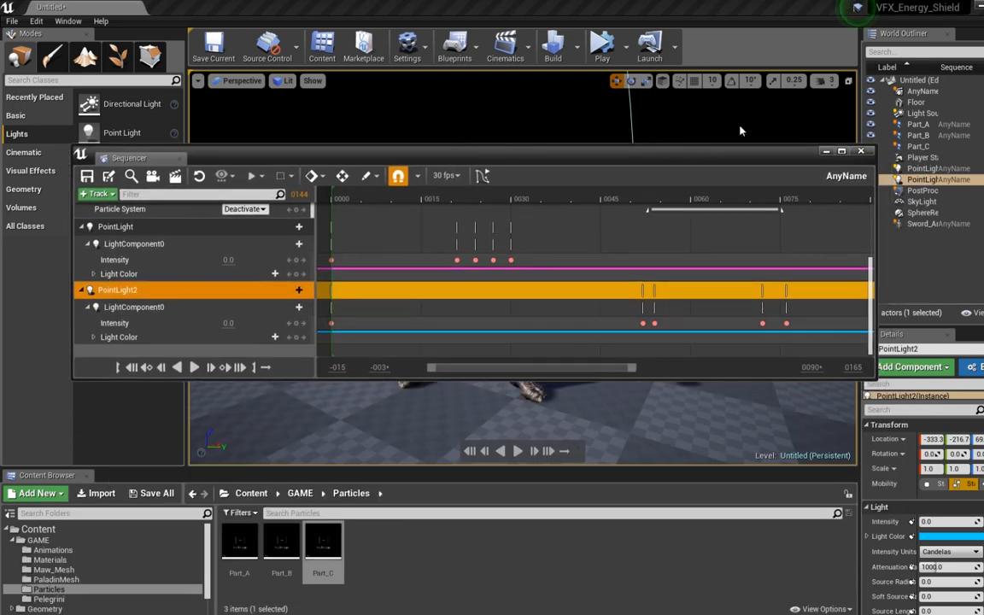
pyautogui.click(858, 152)
pyautogui.moveTo(481, 328); pyautogui.dragTo(457, 349, button='right')
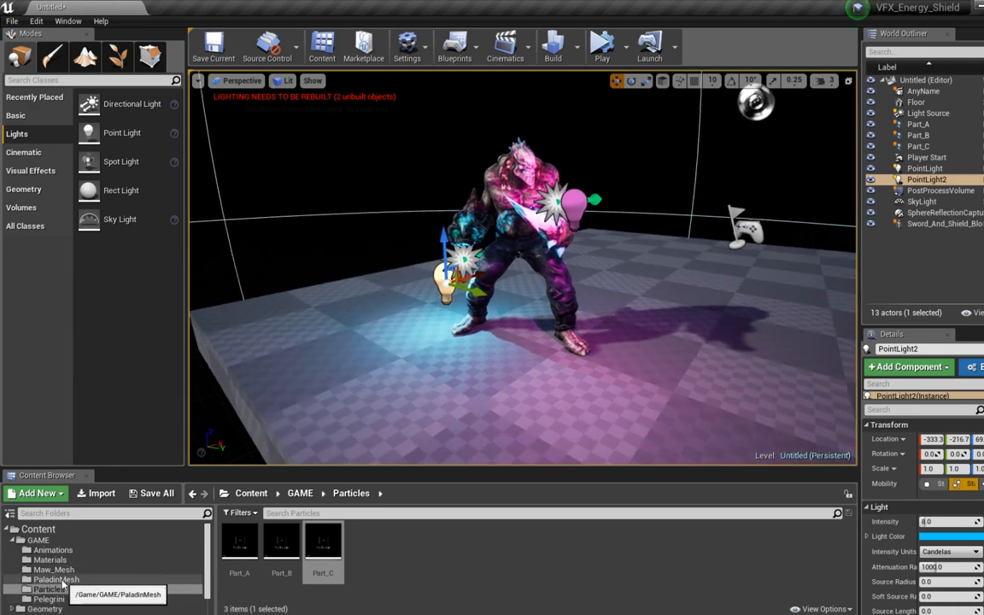
# - Open the Sword_And_Shield_Block_Idle skeleton from the PaladinMesh folder and frame the character's bladed hand in an enlarged preview
pyautogui.click(54, 579)
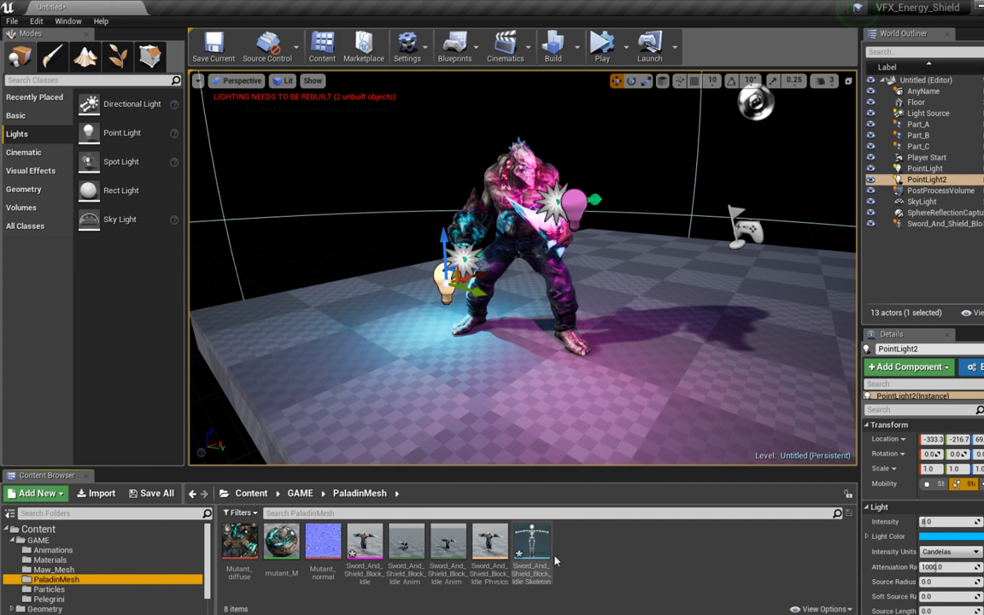
pyautogui.doubleClick(532, 550)
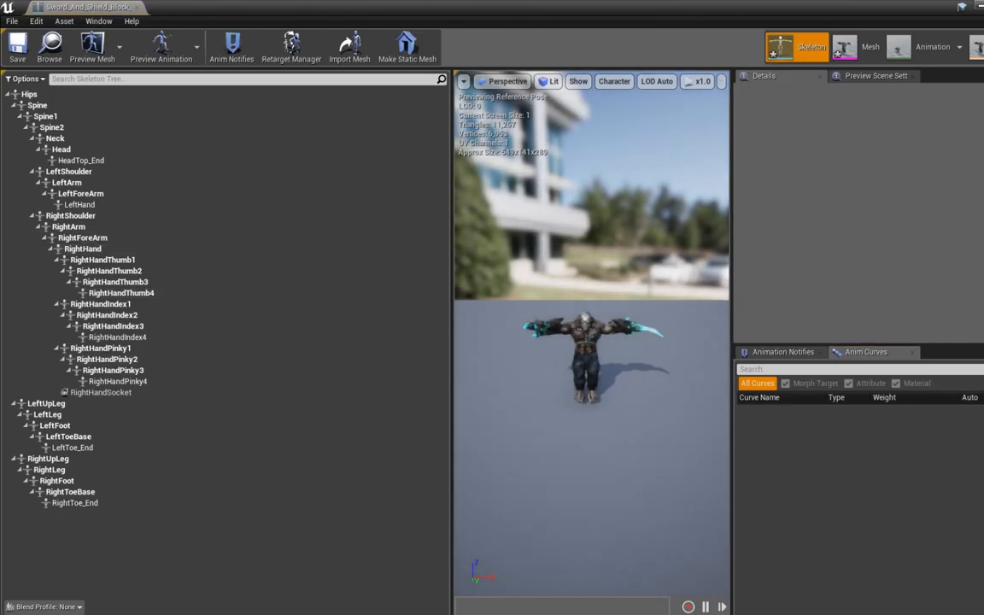
pyautogui.moveTo(452, 357); pyautogui.dragTo(296, 354)
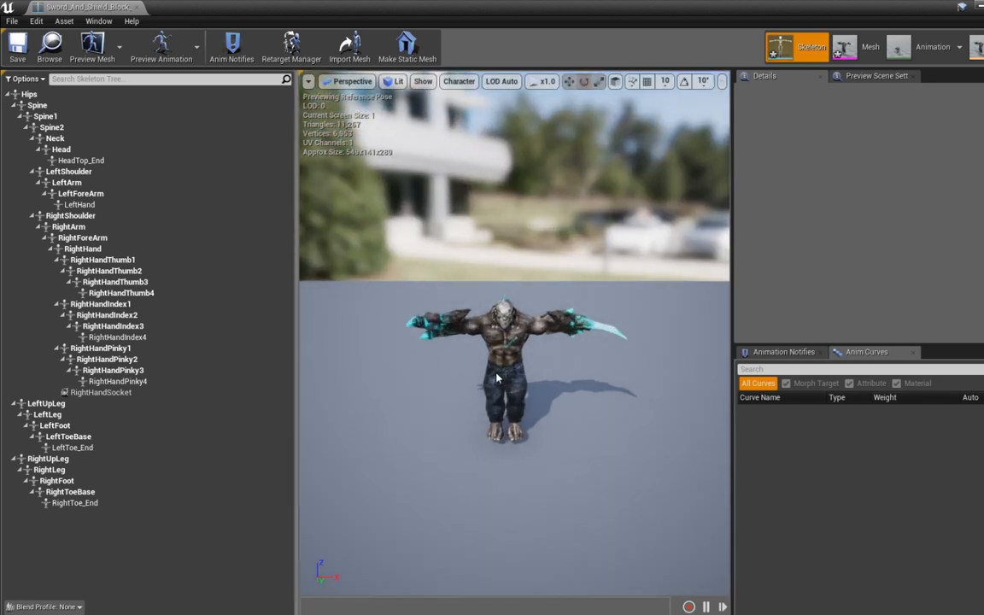
pyautogui.scroll(8, 497, 376)
pyautogui.scroll(-2, 496, 376)
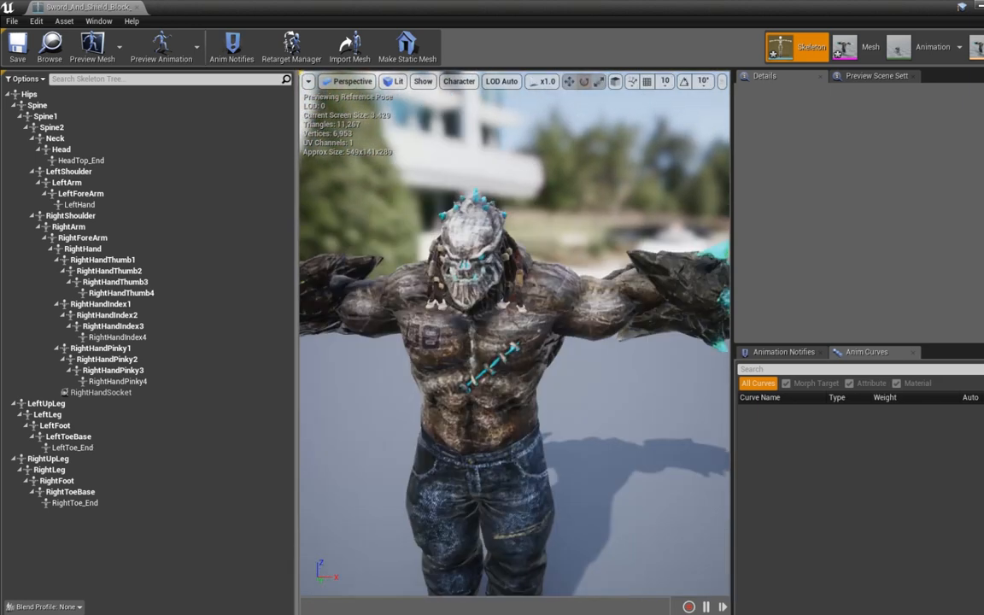
pyautogui.moveTo(496, 376)
pyautogui.mouseDown(button='right')
pyautogui.moveTo(407, 381)
pyautogui.moveTo(480, 373)
pyautogui.mouseUp(button='right')
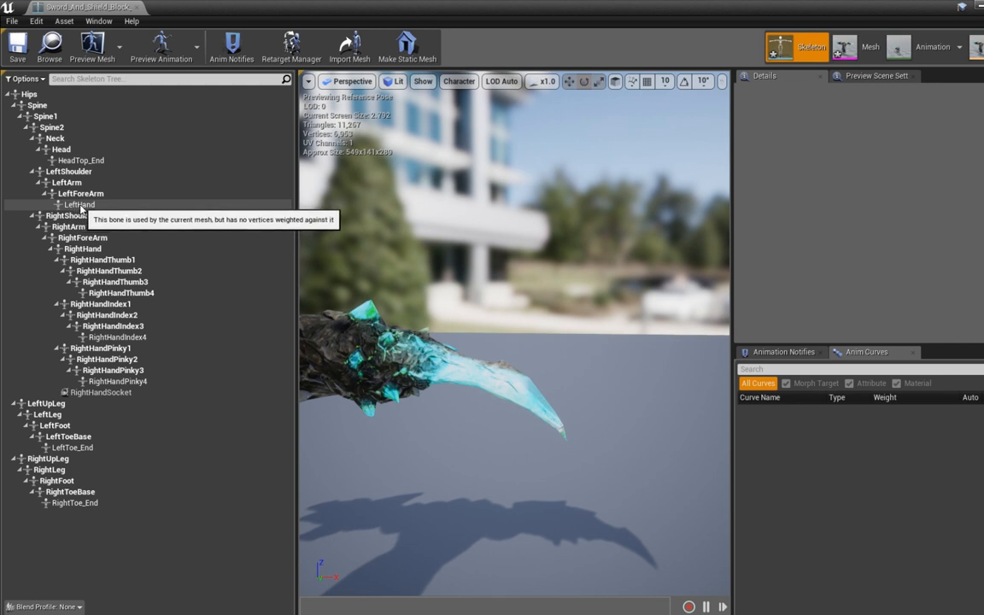
# - Add a socket to the LeftHand bone and save the skeleton
pyautogui.click(77, 206)
pyautogui.rightClick(79, 206)
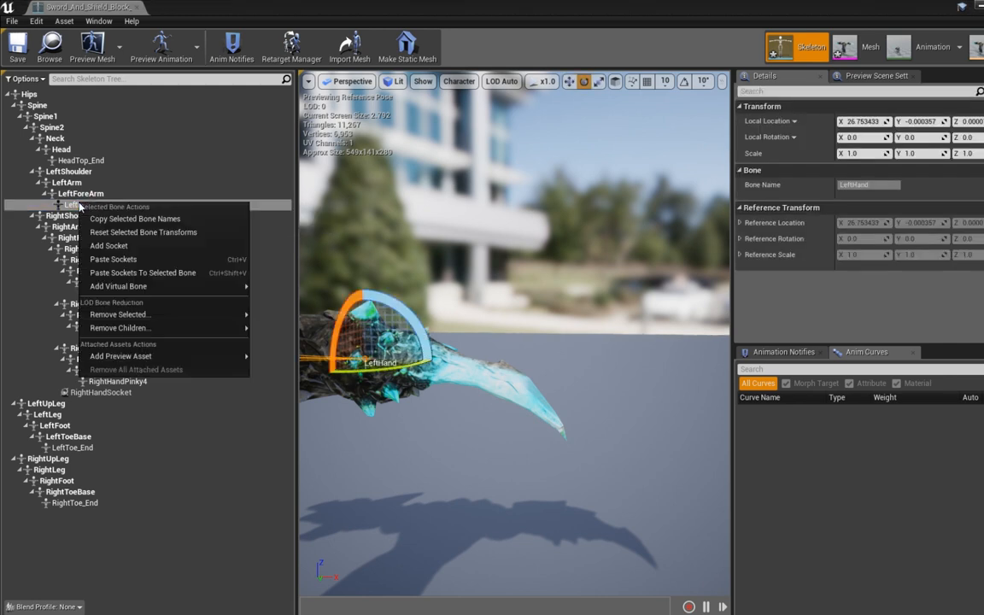
pyautogui.click(104, 246)
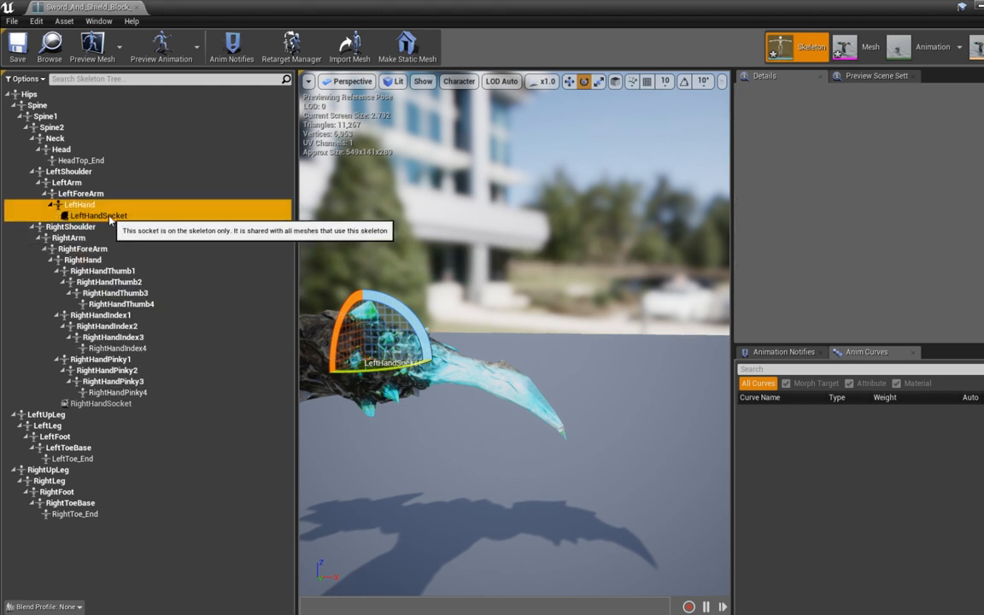
pyautogui.click(167, 272)
pyautogui.click(20, 44)
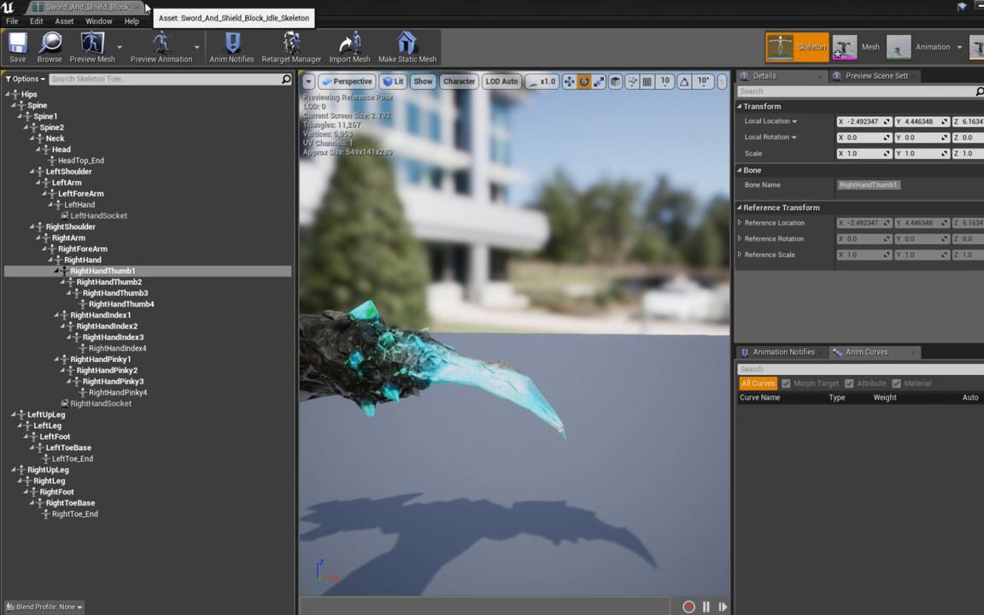
# - Close the skeleton editor and open the particle template of the Part_C emitter in the level
pyautogui.click(137, 8)
pyautogui.moveTo(505, 273); pyautogui.dragTo(736, 264, button='right')
pyautogui.click(515, 309)
pyautogui.moveTo(559, 323); pyautogui.dragTo(494, 324, button='right')
pyautogui.moveTo(600, 295); pyautogui.dragTo(556, 300)
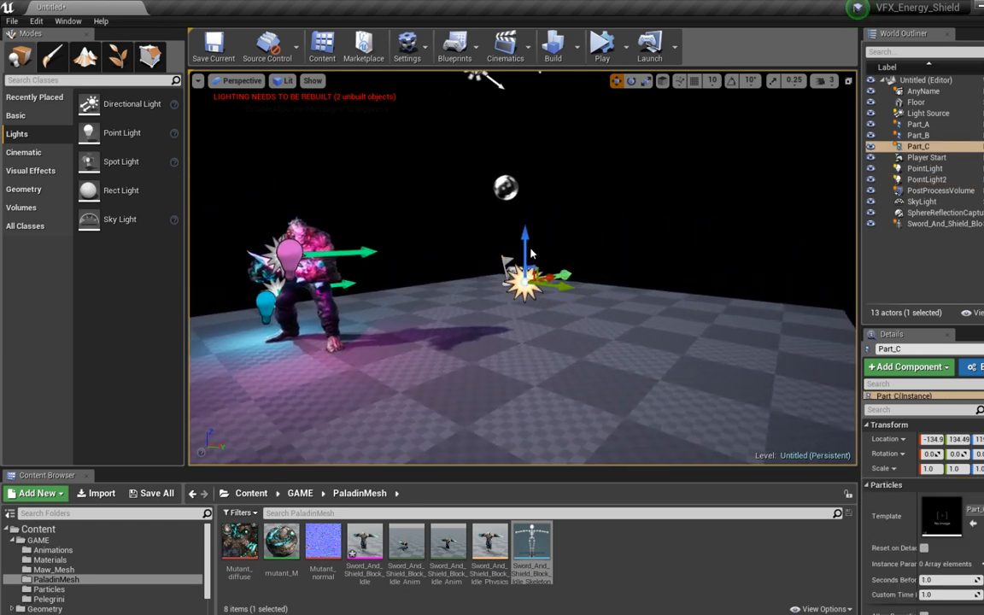
pyautogui.moveTo(530, 253); pyautogui.dragTo(530, 325, button='right')
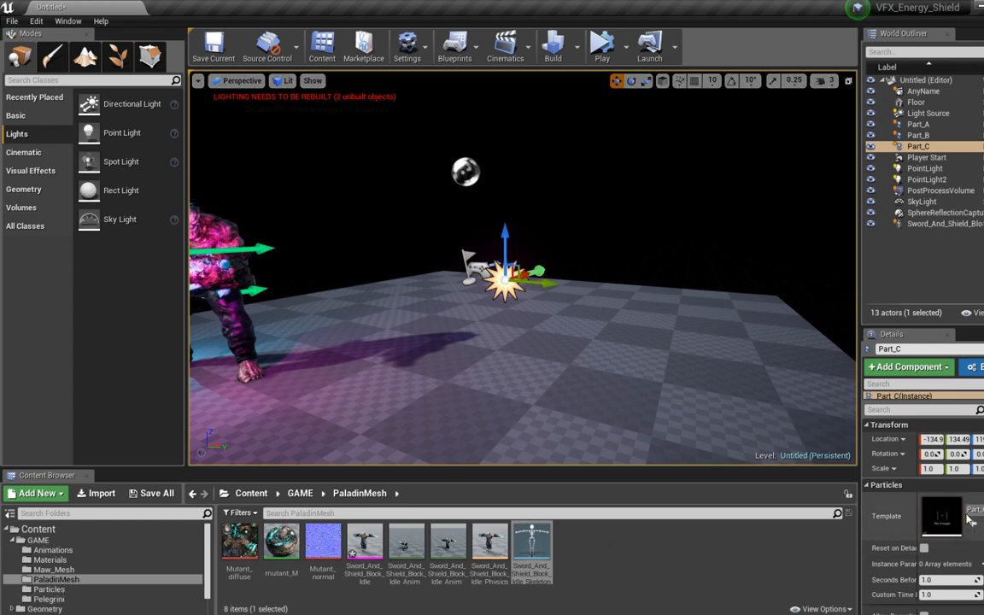
pyautogui.doubleClick(934, 517)
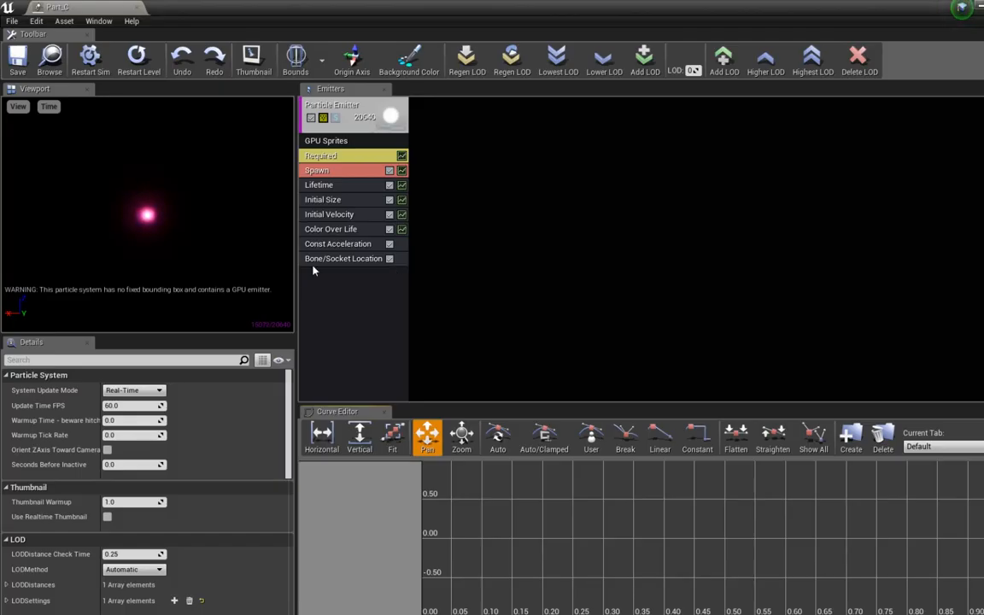
# - Delete the existing Bone/Socket Location module from Part_C's particle emitter
pyautogui.click(330, 262)
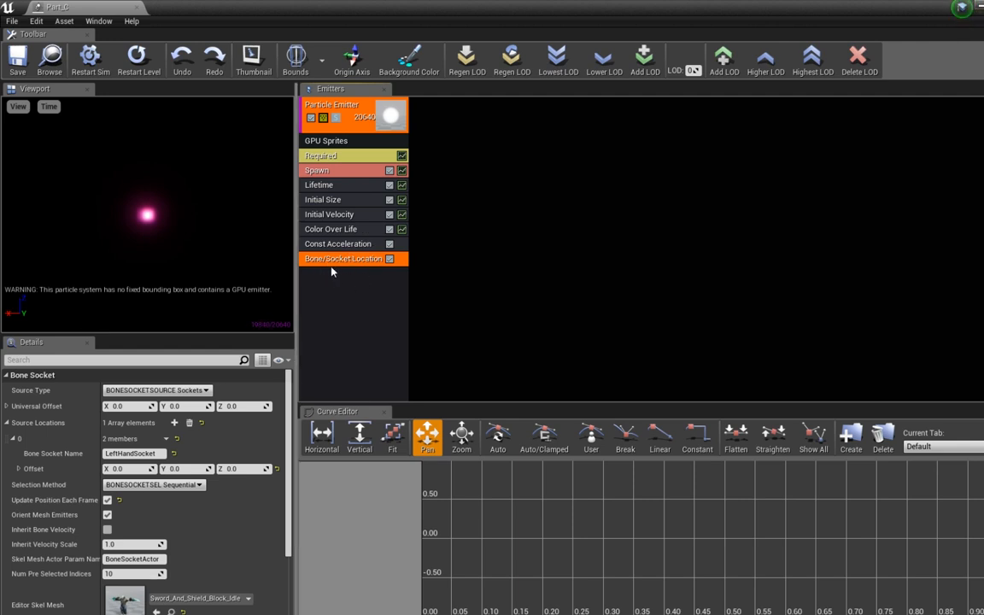
pyautogui.rightClick(334, 274)
pyautogui.moveTo(372, 357)
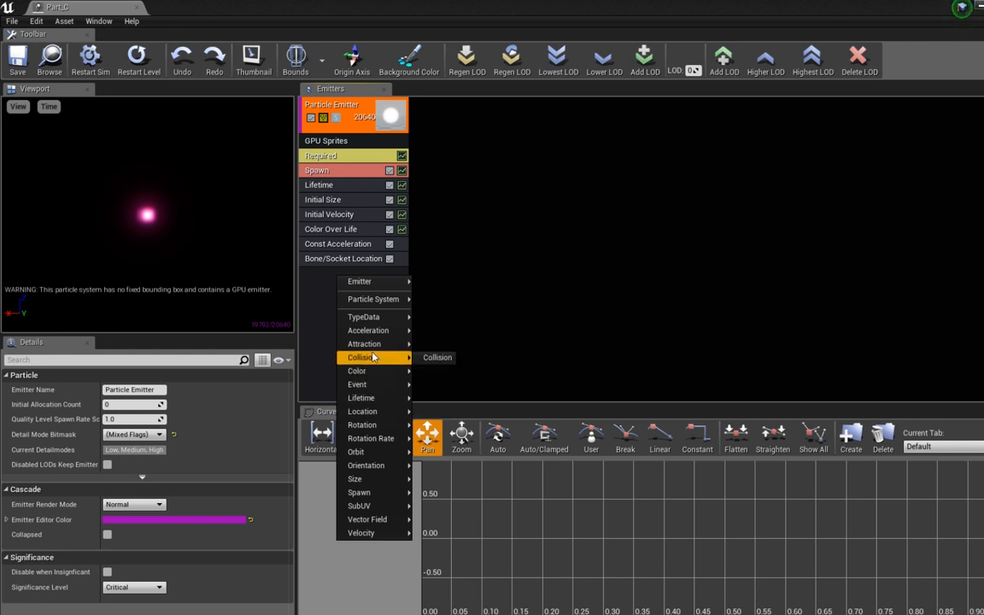
pyautogui.moveTo(372, 413)
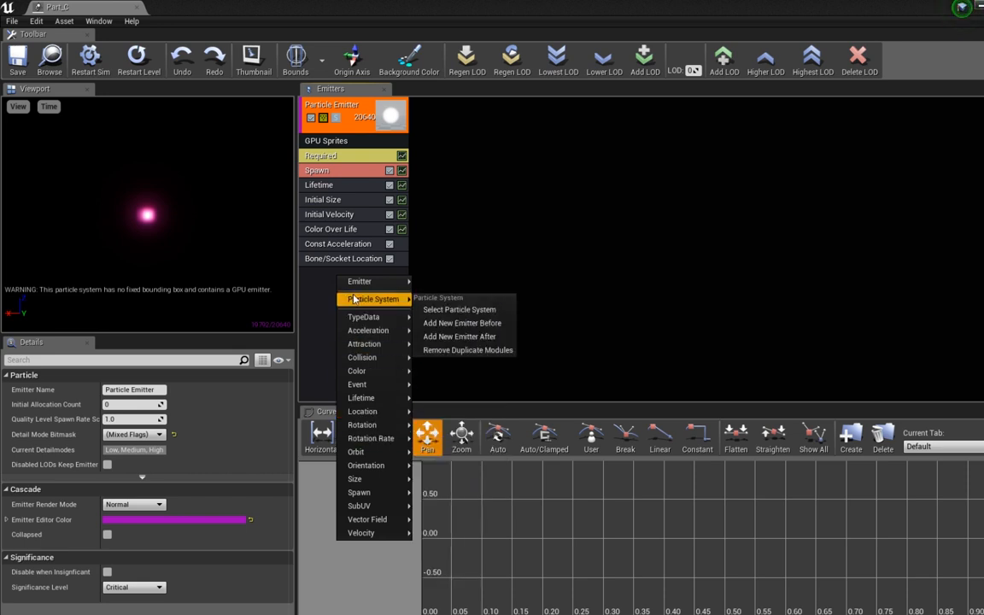
pyautogui.click(316, 280)
pyautogui.click(328, 262)
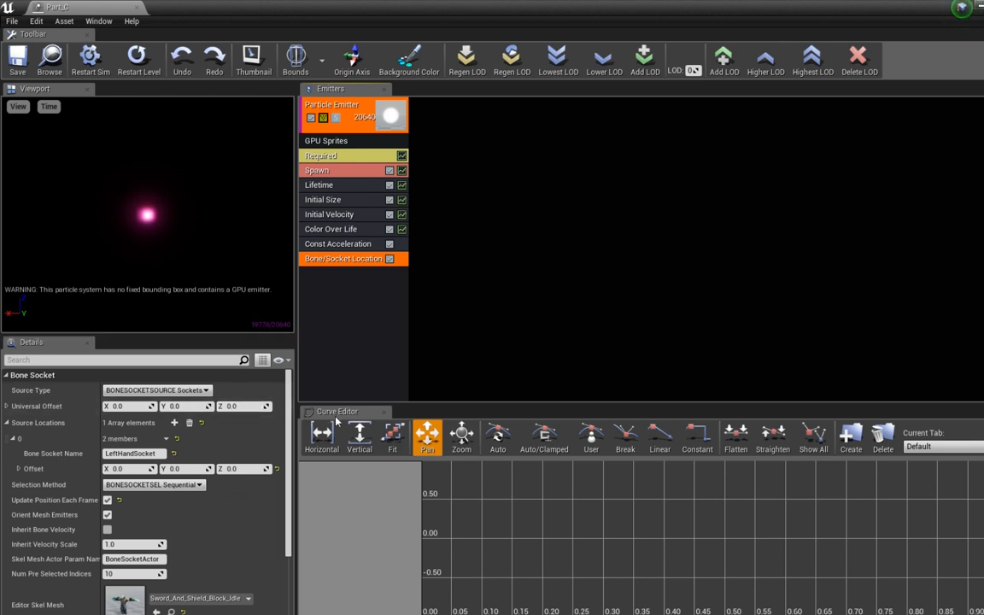
pyautogui.rightClick(327, 260)
pyautogui.click(360, 262)
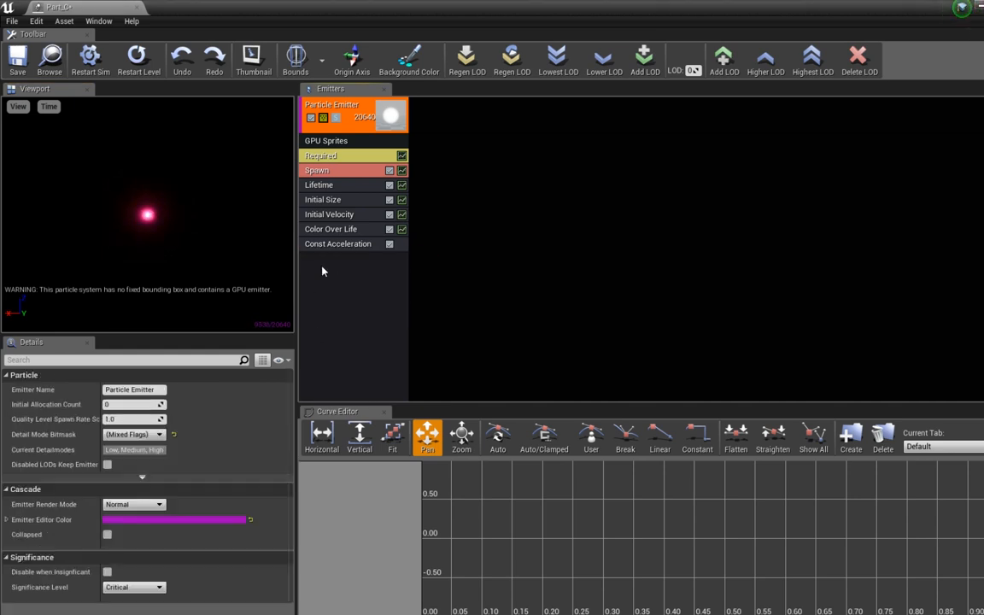
# - Add a Bone/Socket Location module to the emitter and set its Editor Skel Mesh to Sword_And_Shield_Block_Idle
pyautogui.rightClick(331, 267)
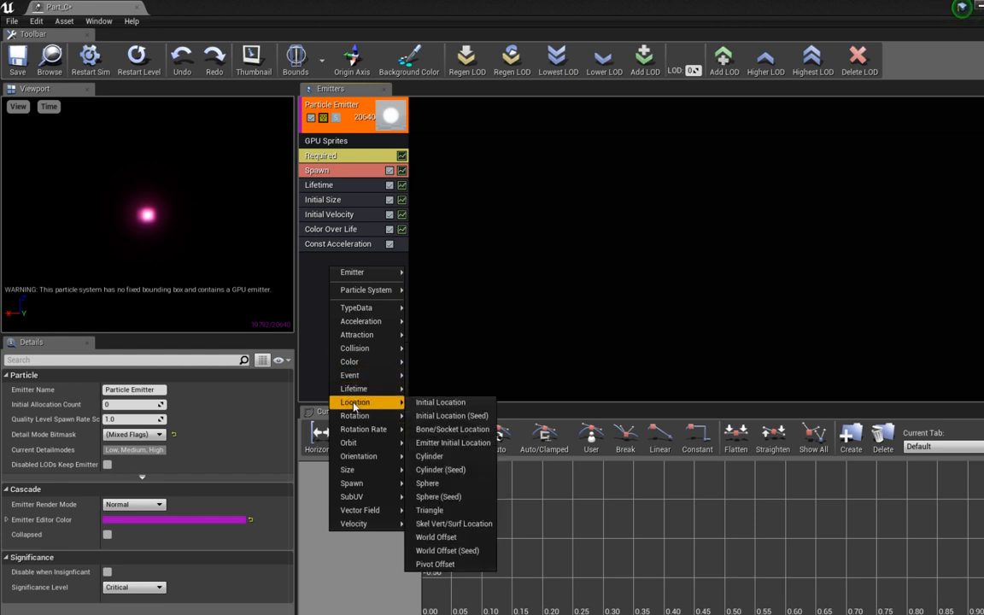
pyautogui.click(459, 432)
pyautogui.click(332, 261)
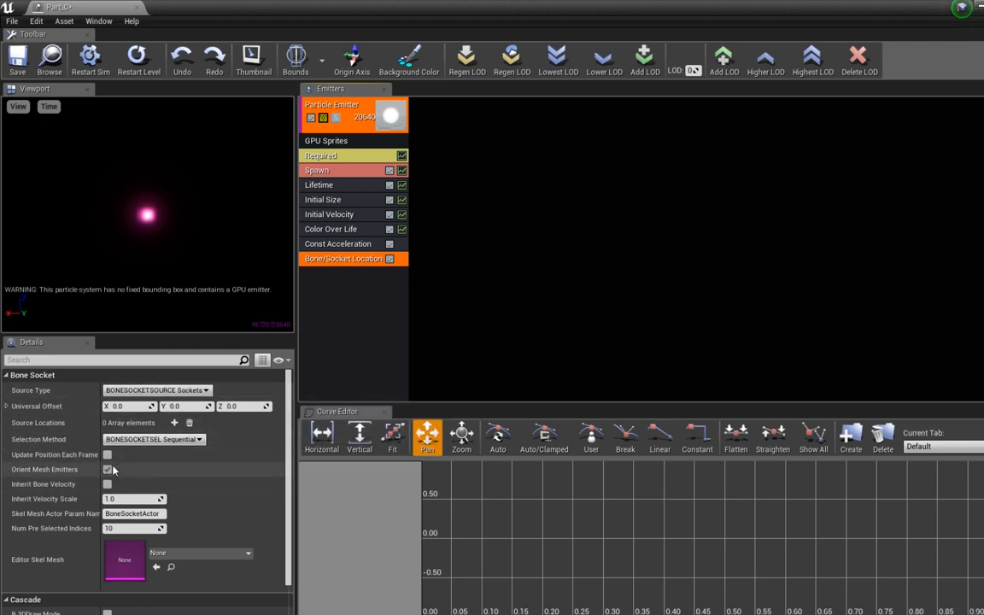
pyautogui.click(247, 555)
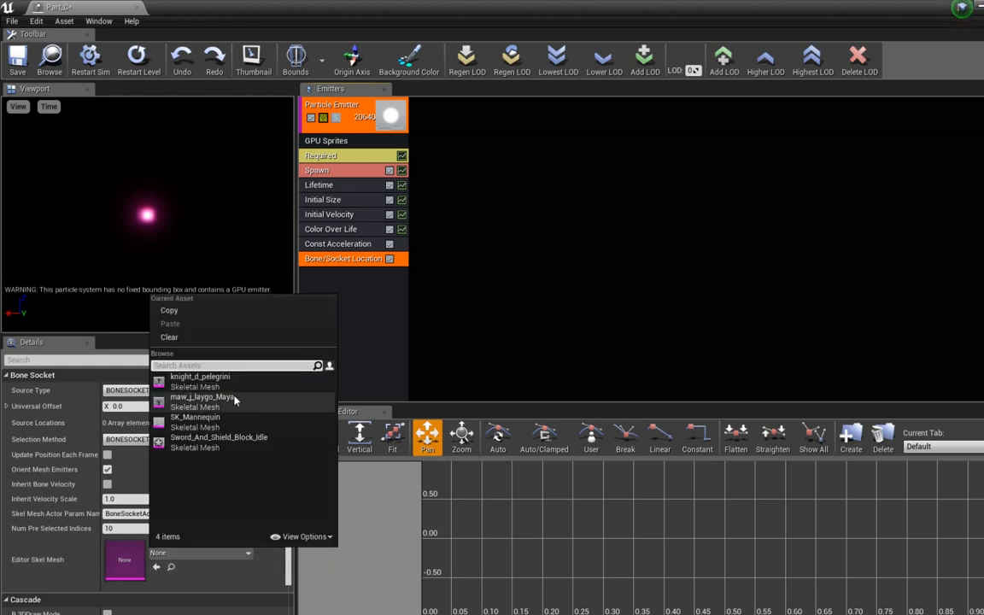
pyautogui.click(183, 439)
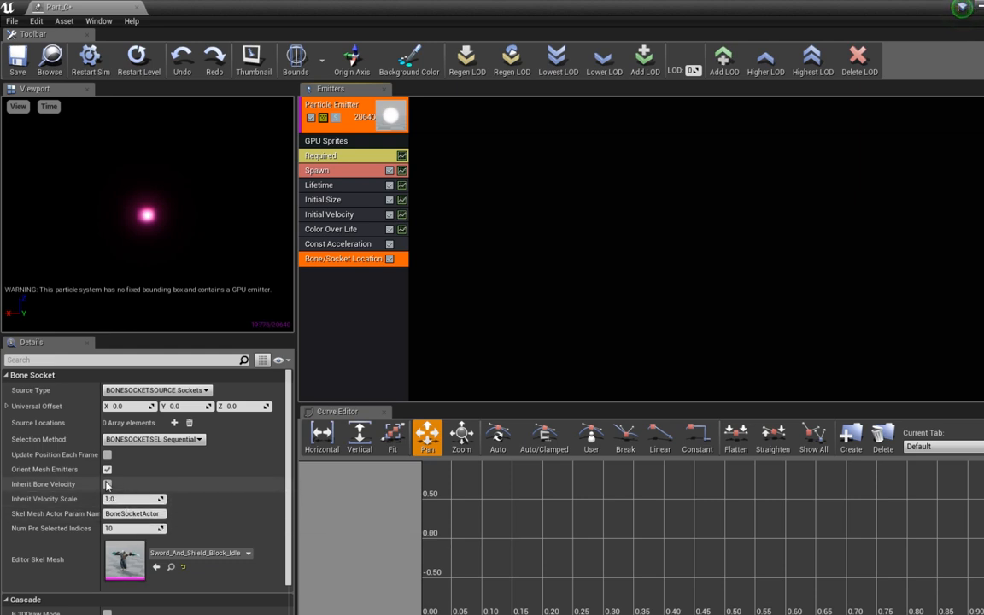
# - Add a source location using bone socket name LeftHandSocket, with Update Position Each Frame enabled, and save the particle system
pyautogui.click(174, 422)
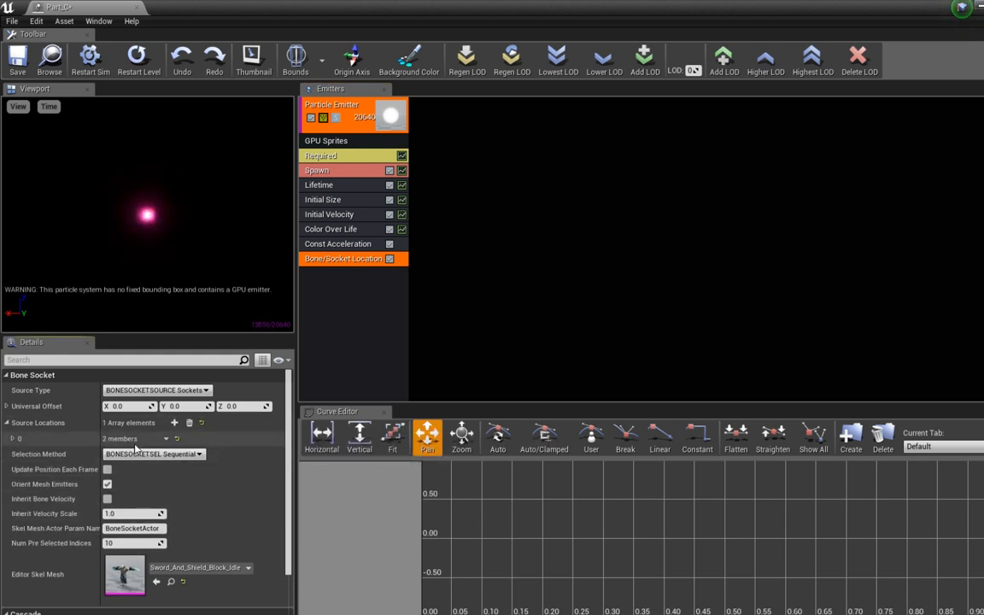
pyautogui.click(13, 439)
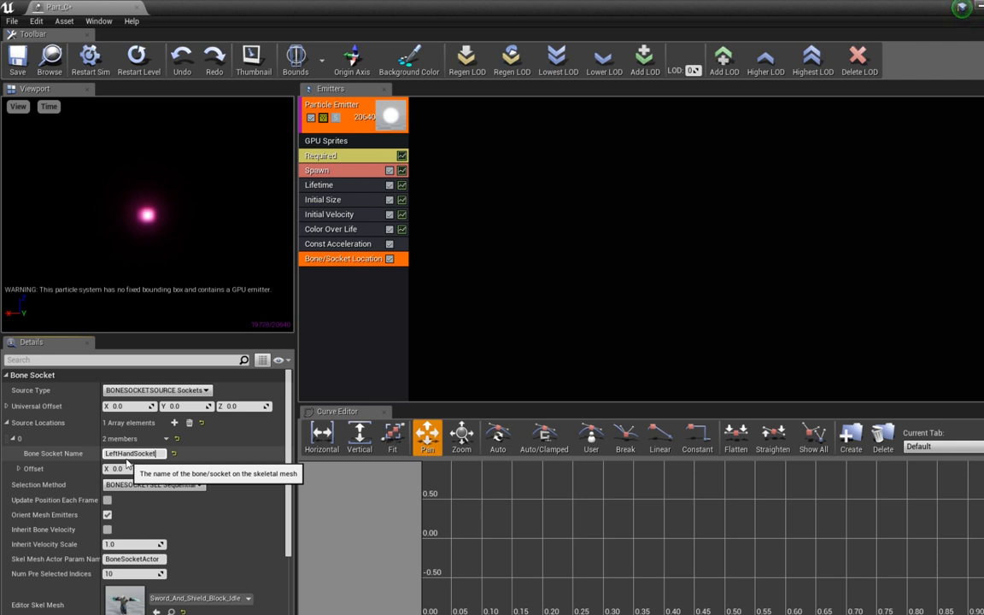
pyautogui.press('Return')
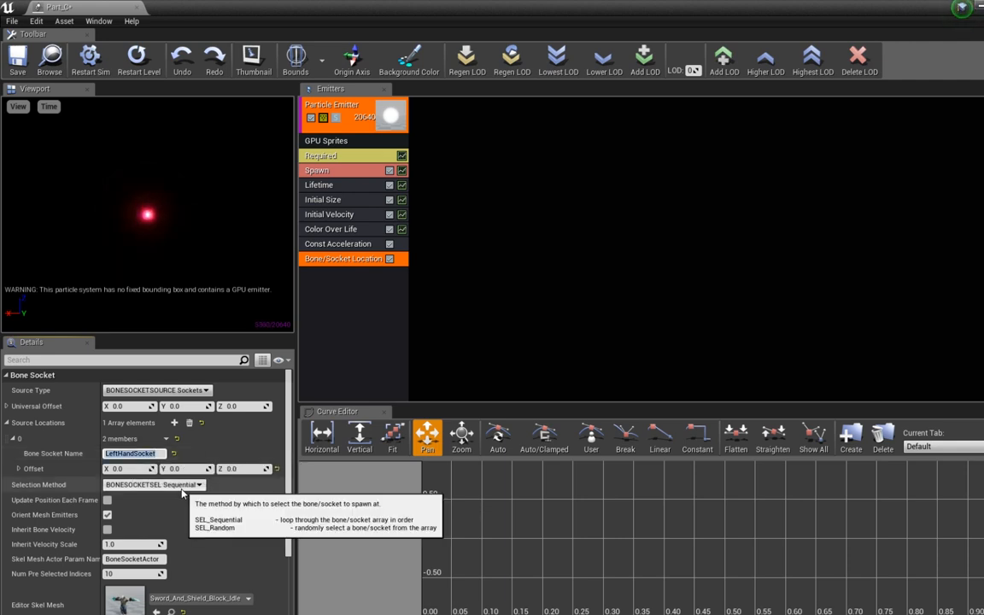
pyautogui.click(107, 500)
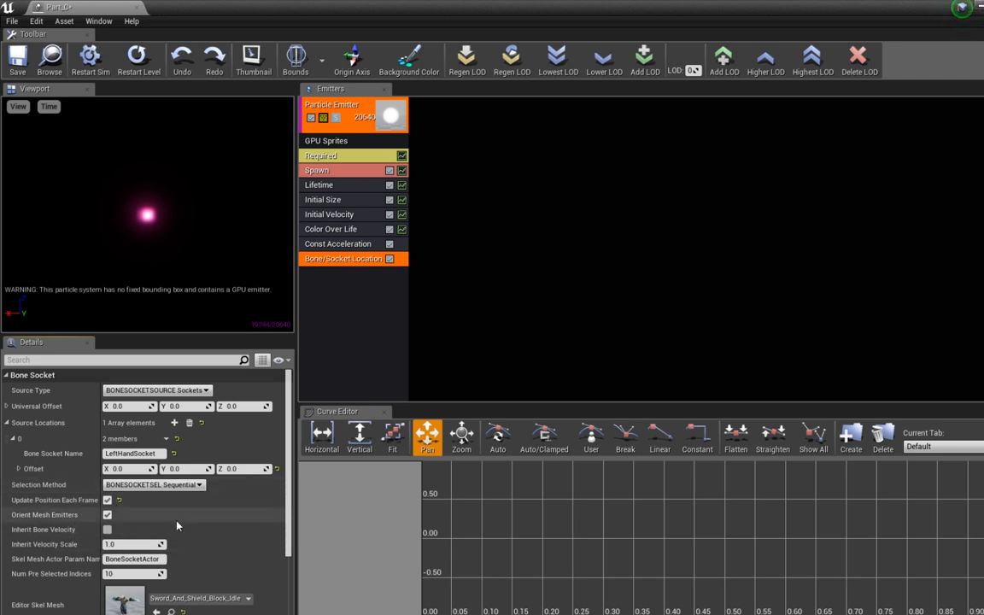
pyautogui.click(17, 61)
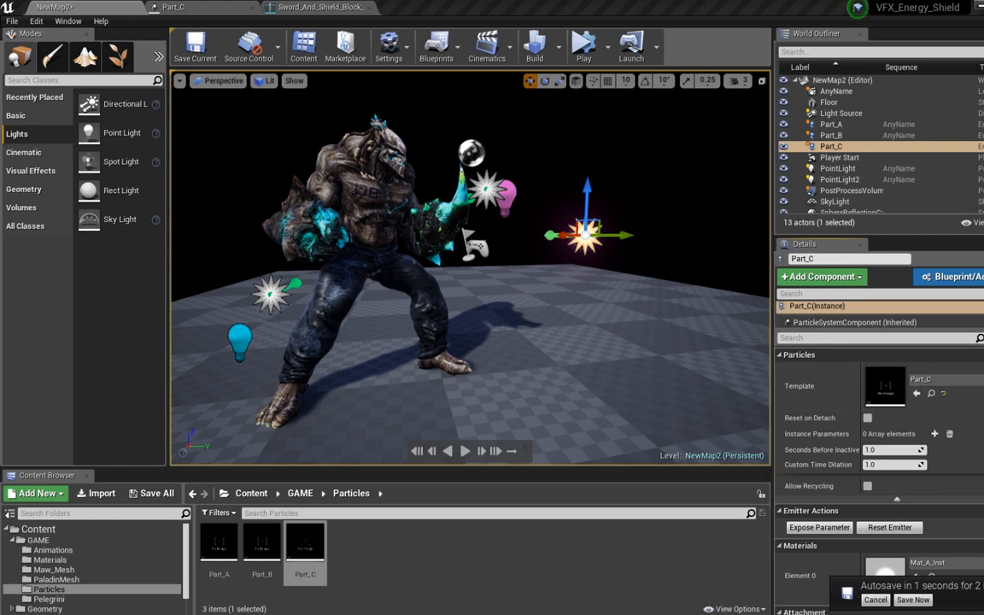
# - Add a single instance parameter to the Part_C emitter in the level and expand its settings
pyautogui.scroll(-1, 879, 427)
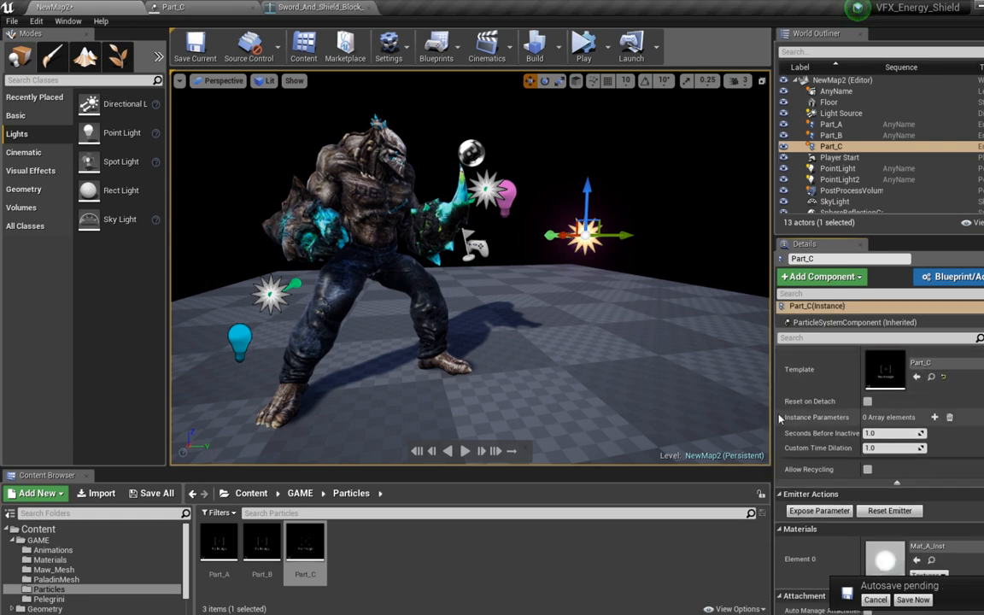
pyautogui.click(936, 417)
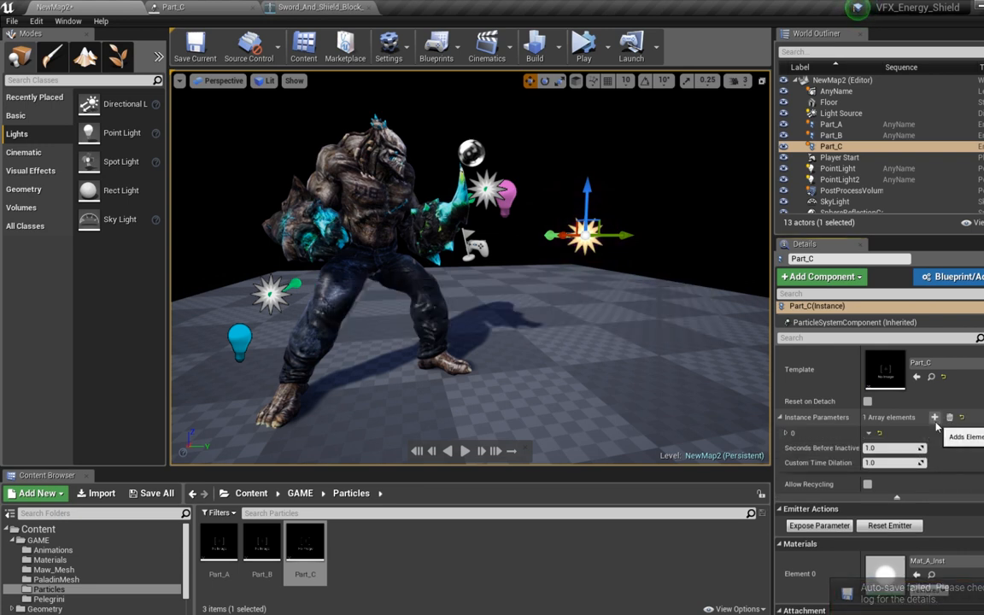
pyautogui.click(935, 417)
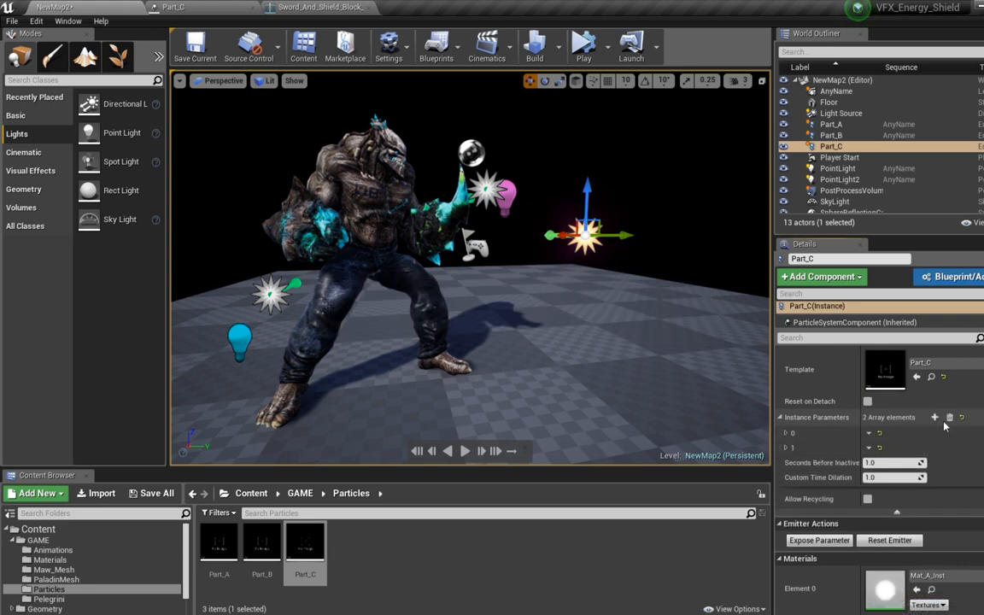
pyautogui.click(949, 418)
pyautogui.click(935, 417)
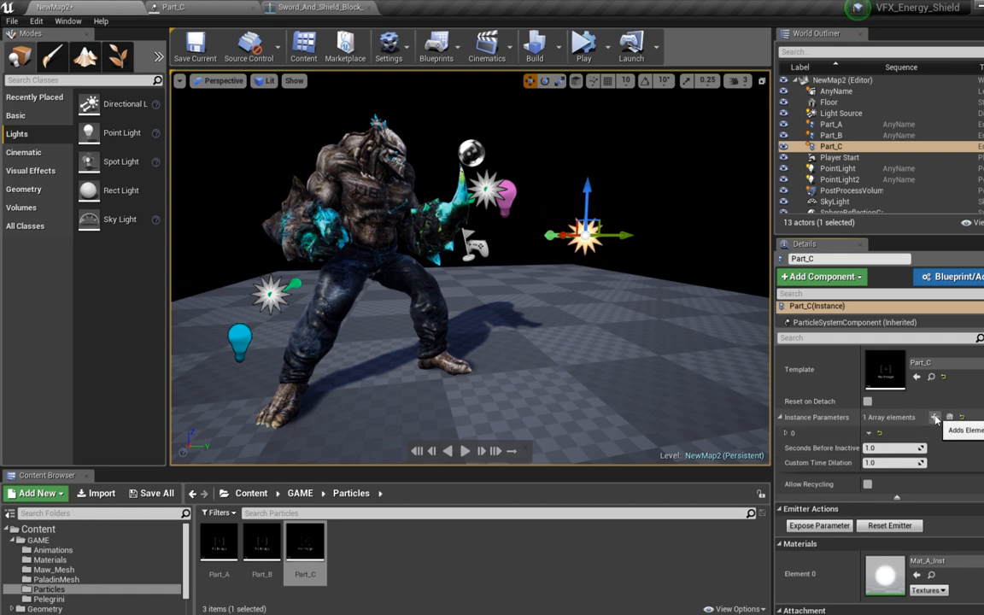
pyautogui.click(788, 434)
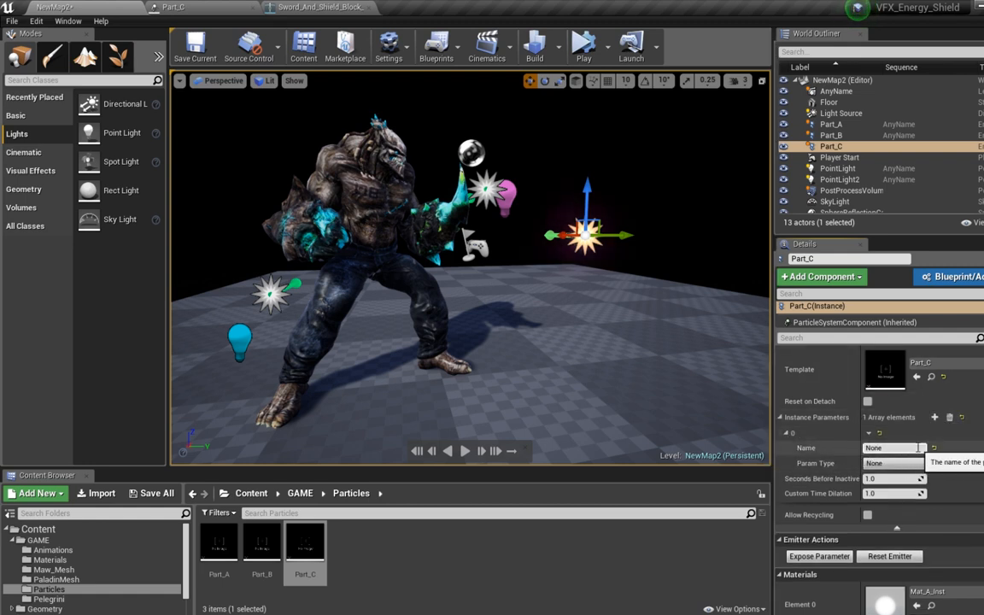
# - Copy the skeletal mesh actor parameter name from Part_C's Bone/Socket Location module and set it as the instance parameter's name, BoneSocketActor
pyautogui.click(224, 6)
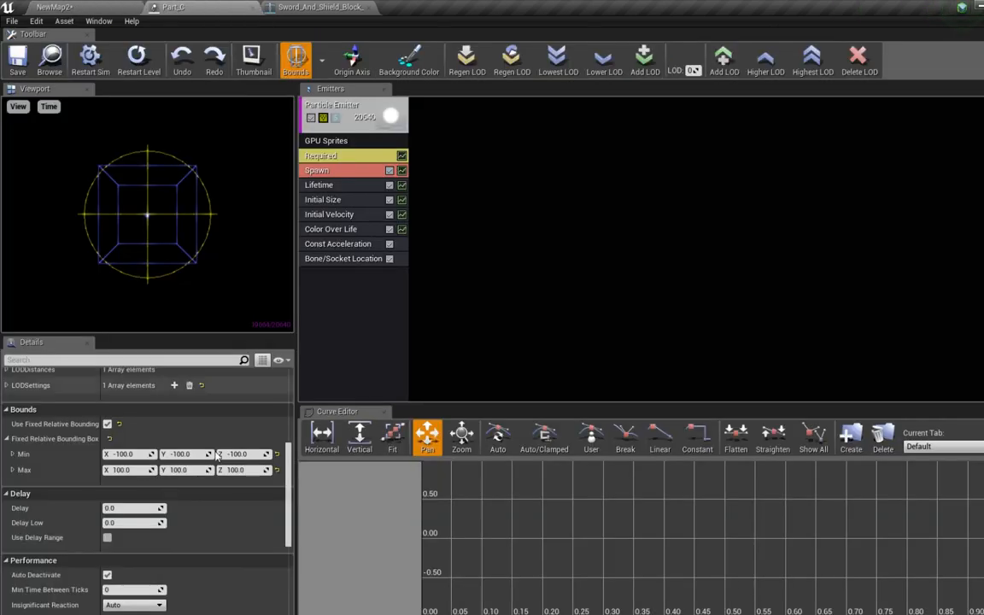
pyautogui.click(334, 258)
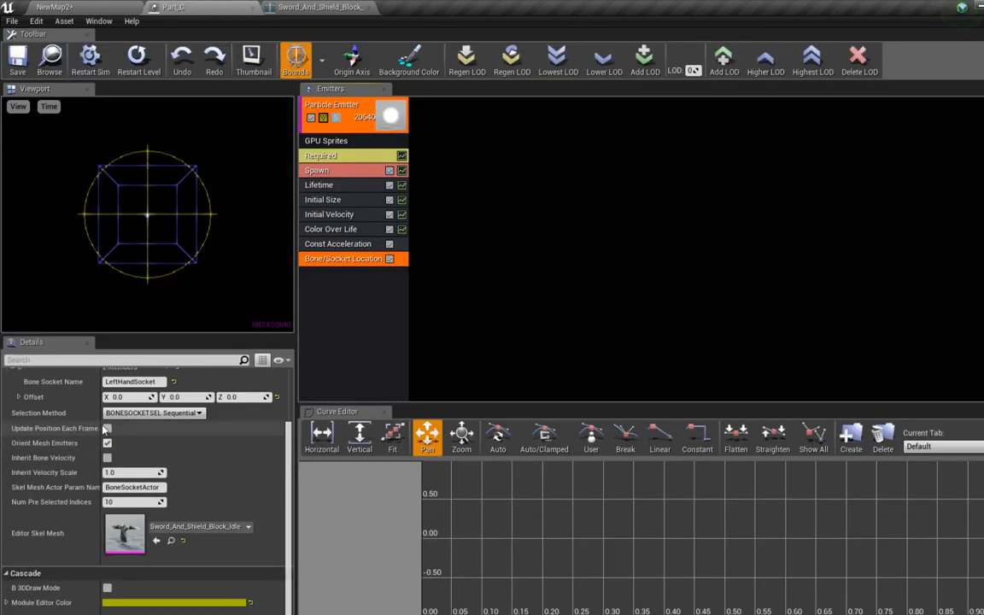
pyautogui.click(157, 486)
pyautogui.hotkey('ctrl', 'c')
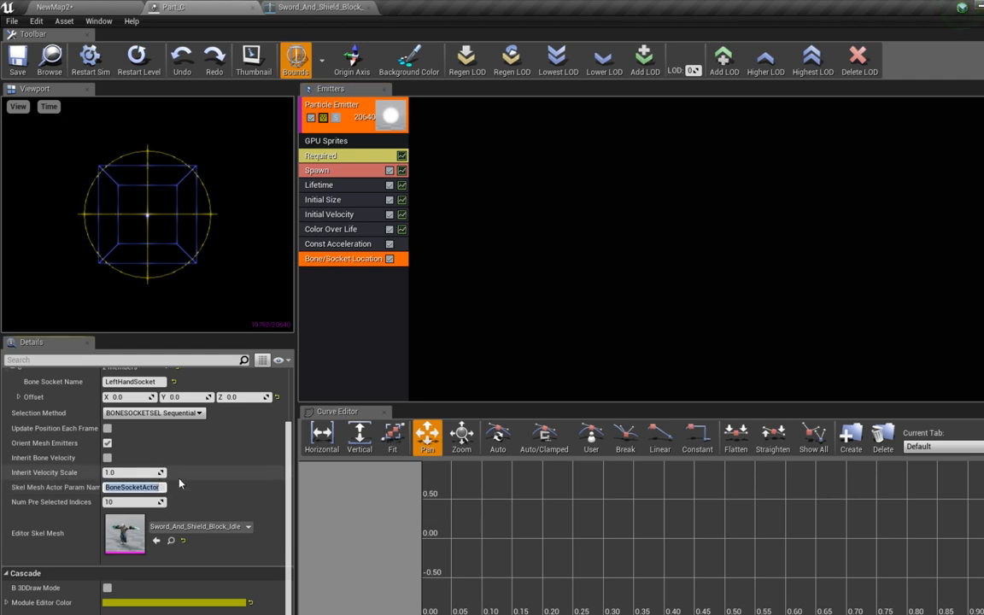
pyautogui.click(88, 6)
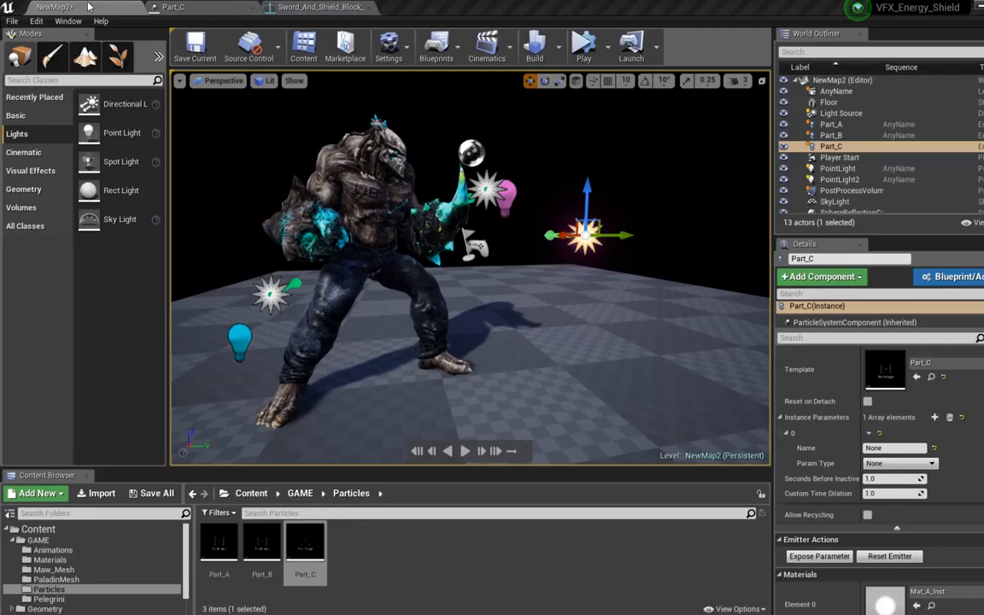
pyautogui.click(886, 447)
pyautogui.hotkey('ctrl', 'v')
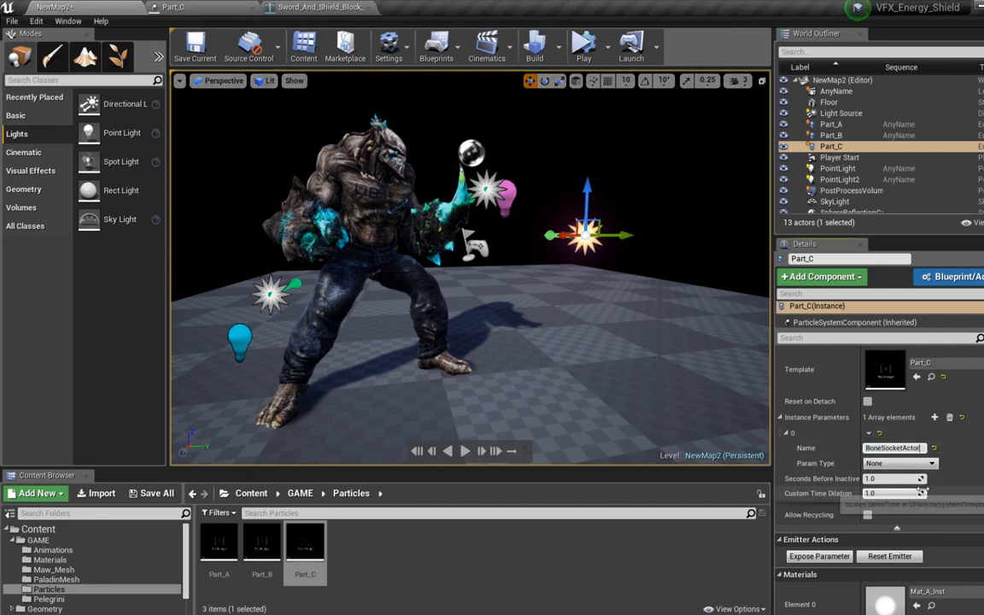
# - Set the instance parameter's type to Actor and pick the Sword_And_Shield_Block_Idle character in the level as its actor
pyautogui.click(933, 463)
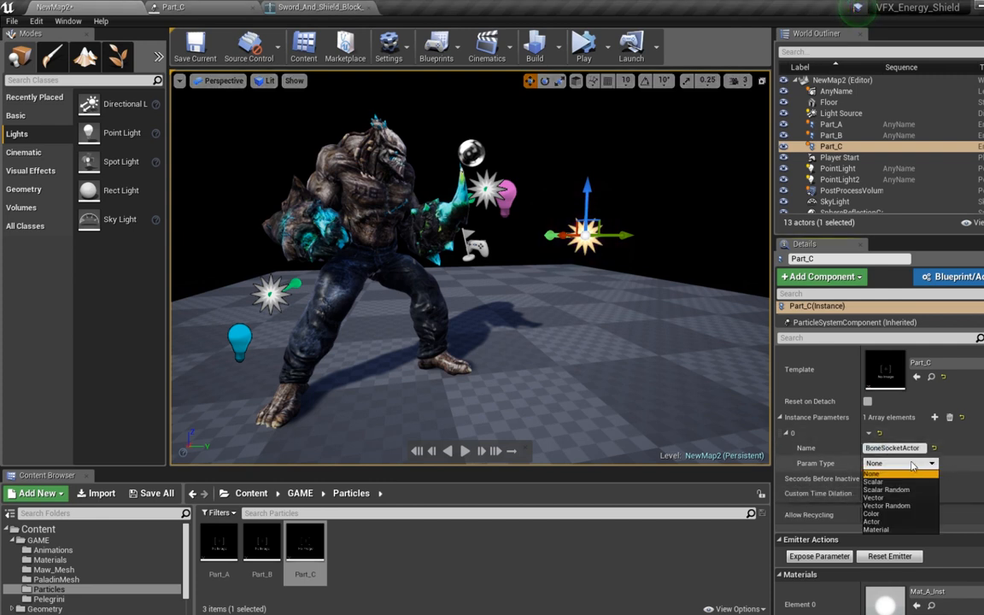
pyautogui.click(878, 522)
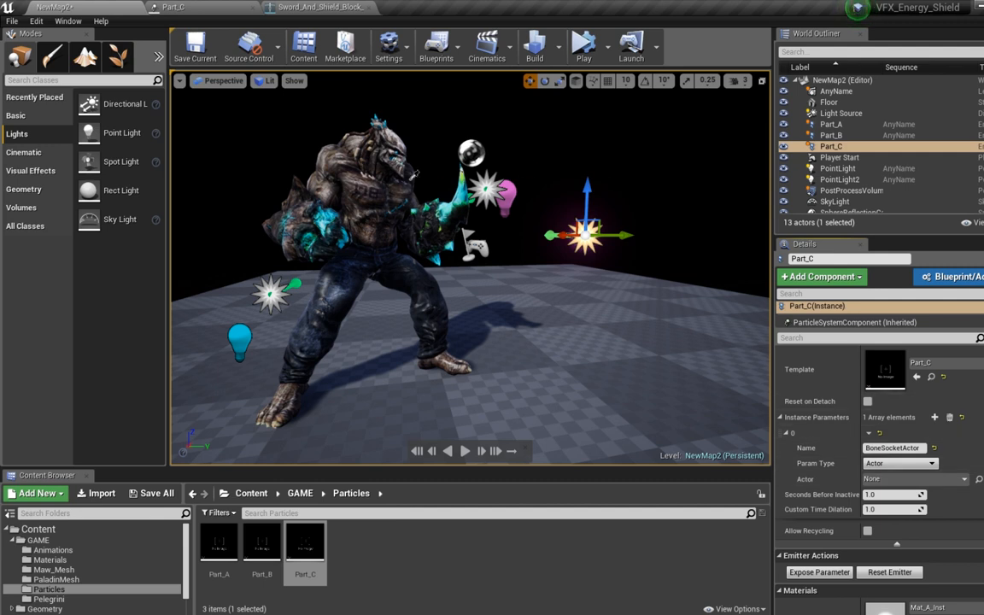
pyautogui.click(338, 152)
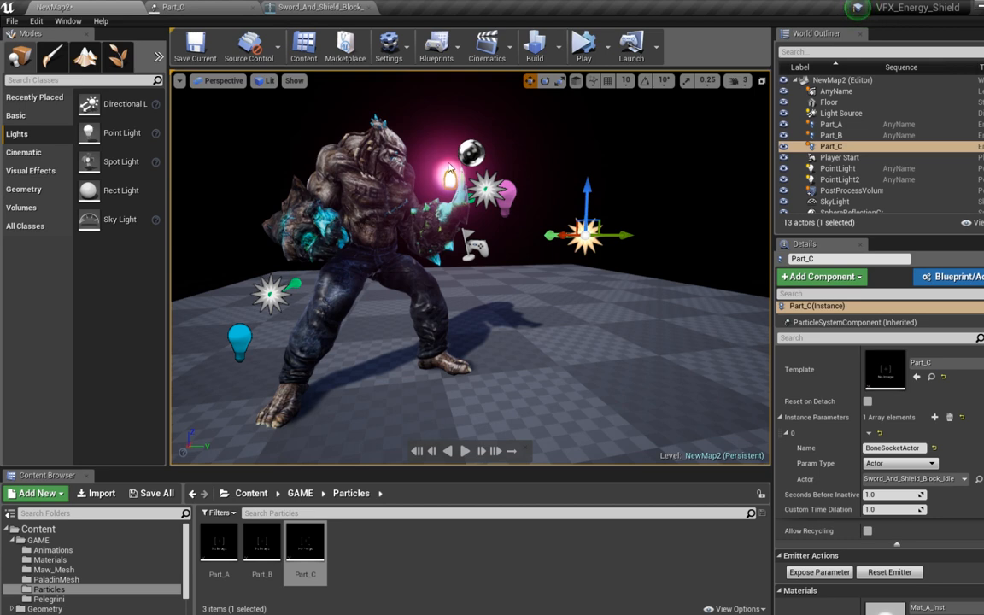
# - Inspect the LeftHandSocket placement at the tip of the left-hand blade in the skeleton editor
pyautogui.click(316, 7)
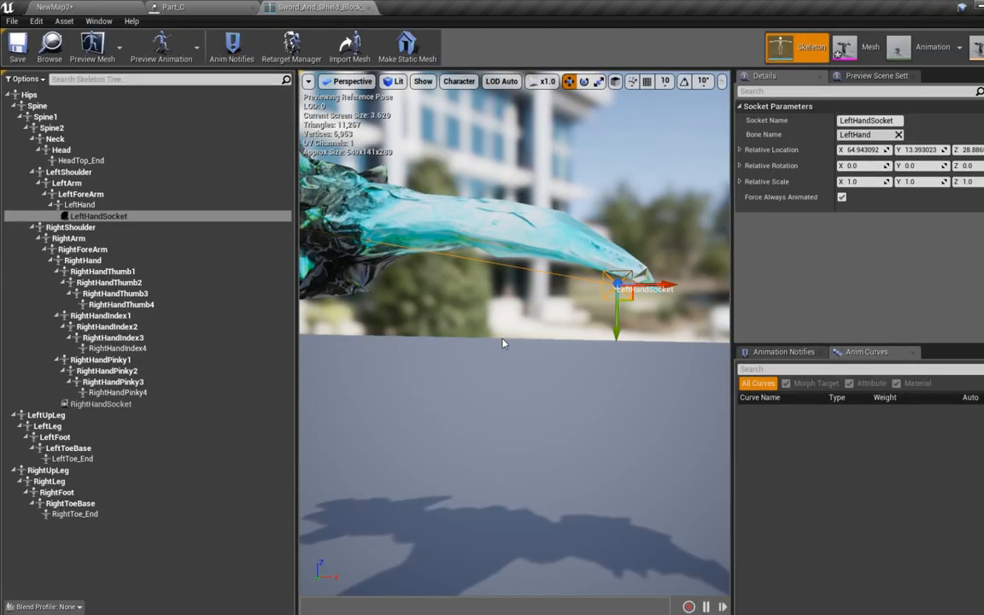
pyautogui.moveTo(601, 356)
pyautogui.mouseDown(button='right')
pyautogui.moveTo(538, 342)
pyautogui.moveTo(600, 350)
pyautogui.mouseUp(button='right')
pyautogui.moveTo(504, 309); pyautogui.dragTo(523, 309, button='right')
pyautogui.moveTo(504, 309); pyautogui.dragTo(556, 288, button='middle')
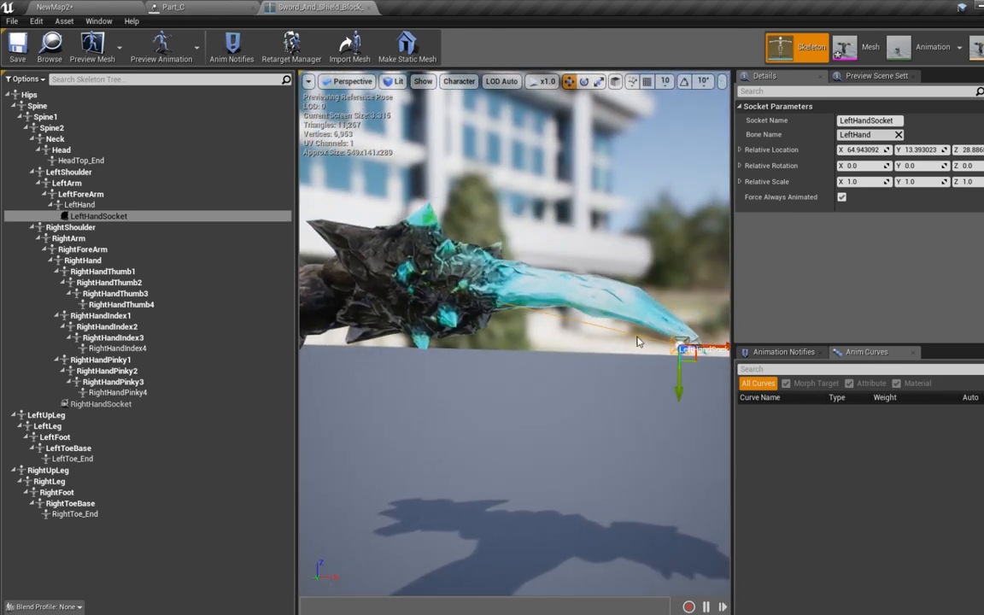
# - Return to the level, switch to game view and play the sequence to check the particles on the character's left hand
pyautogui.click(57, 6)
pyautogui.moveTo(549, 299); pyautogui.dragTo(527, 308, button='right')
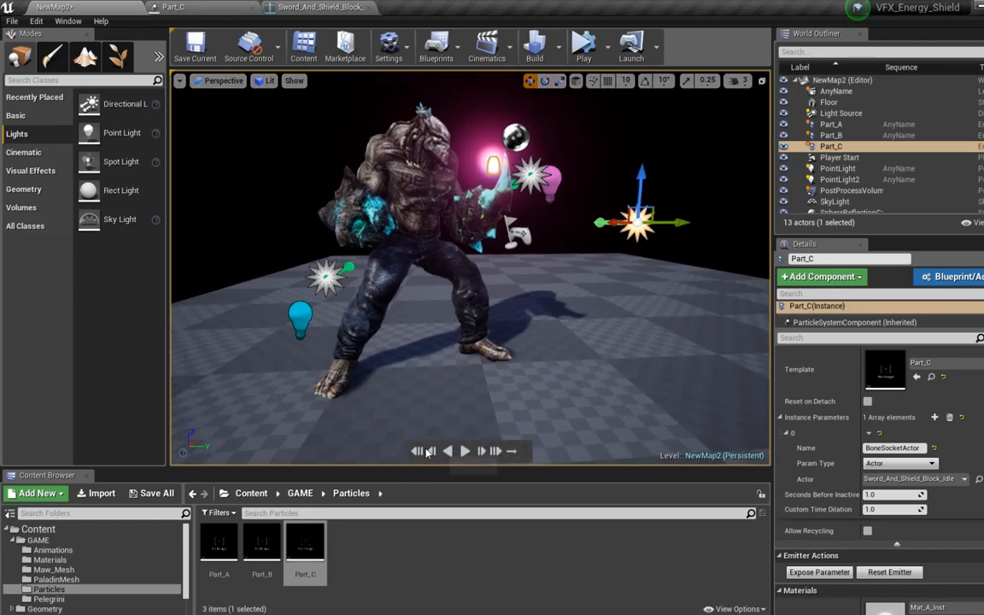
pyautogui.moveTo(443, 382); pyautogui.dragTo(424, 381, button='right')
pyautogui.press('g')
pyautogui.moveTo(500, 356); pyautogui.dragTo(530, 350, button='right')
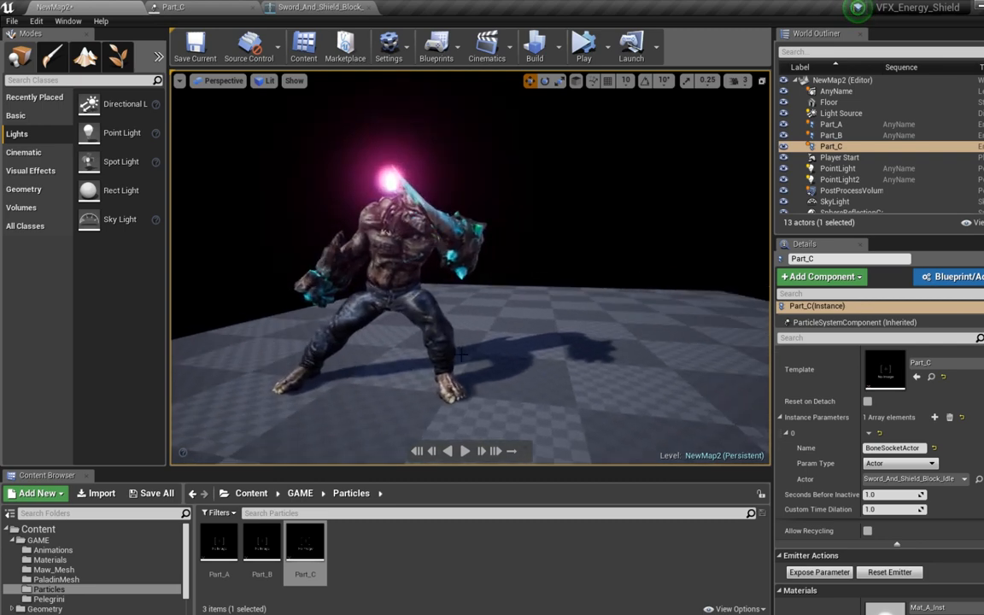
pyautogui.click(463, 451)
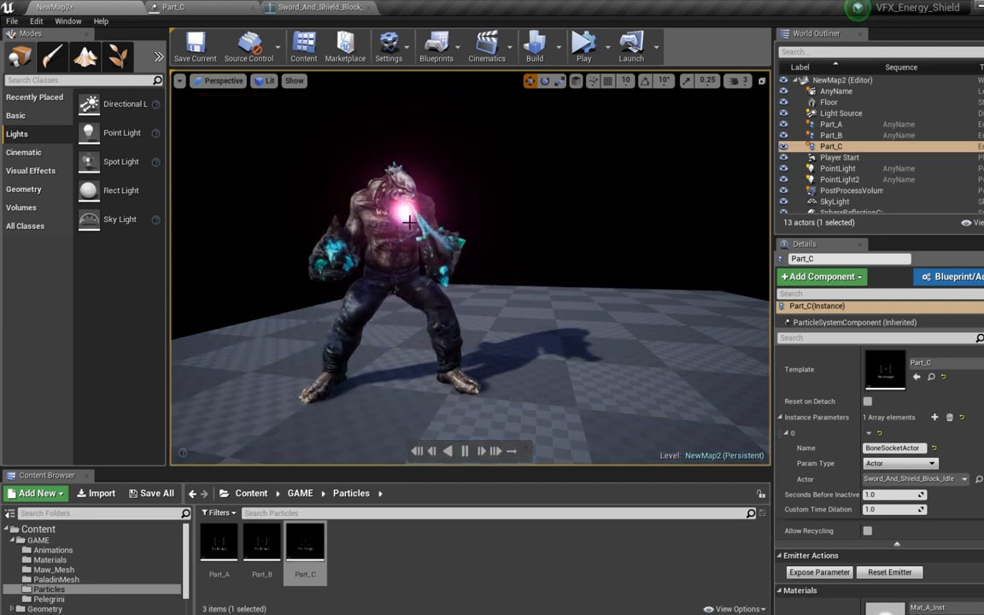
pyautogui.moveTo(470, 269); pyautogui.dragTo(529, 269, button='right')
pyautogui.moveTo(470, 269); pyautogui.dragTo(430, 273, button='right')
# - Bring the Sequencer window into view over the level
pyautogui.moveTo(0, 243); pyautogui.dragTo(520, 380)
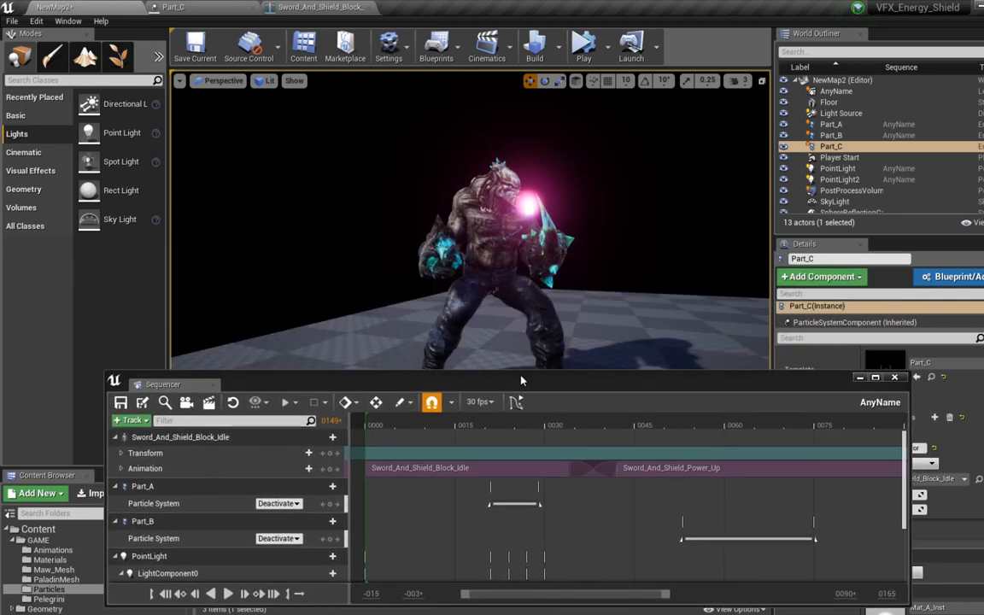